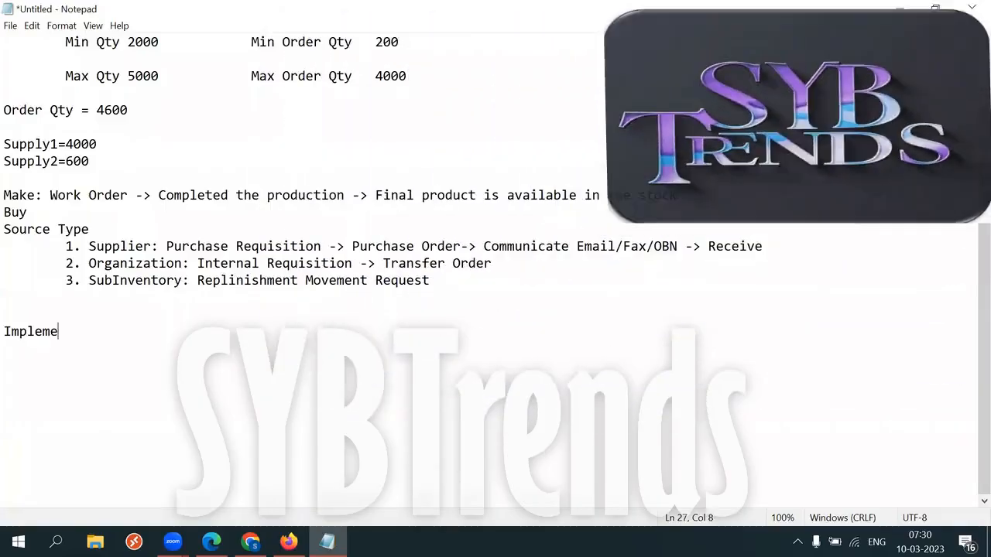
Finish the 'Implementation Users' heading and underline it with a row of dashes.
type("Sers")
key("BackSpace")
key("BackSpace")
key("BackSpace")
key("BackSpace")
type("sers")
key("Return")
type("--------------------")
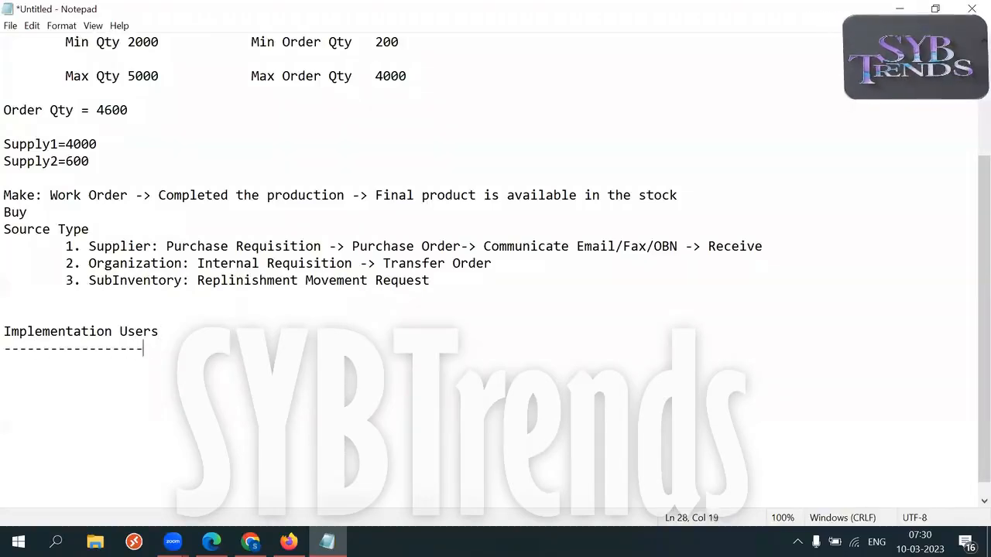
key("Return")
key("Return")
Add a 'Business Users' heading underlined with dashes below it.
type("Business USers")
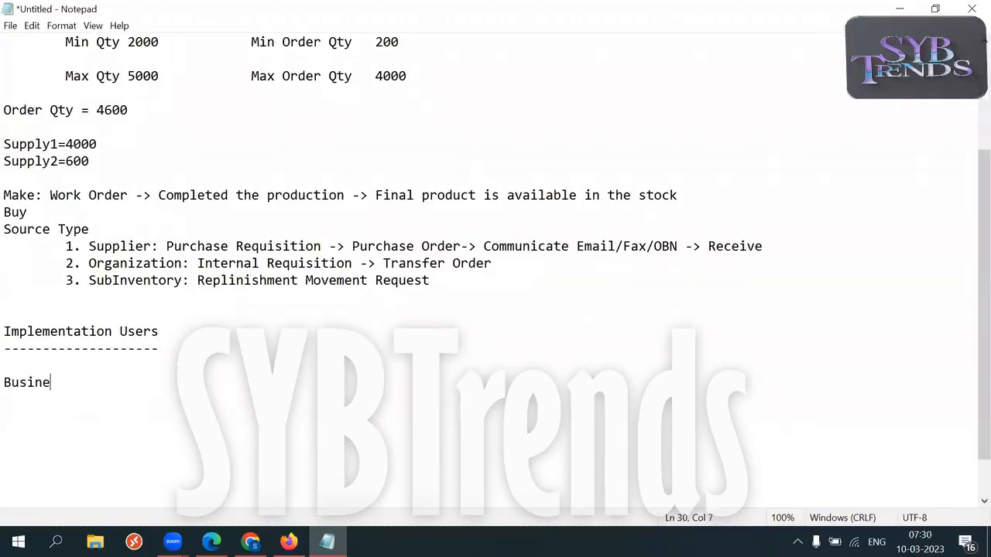
key("BackSpace")
key("BackSpace")
key("BackSpace")
key("BackSpace")
type("sers")
key("Return")
type("--------------")
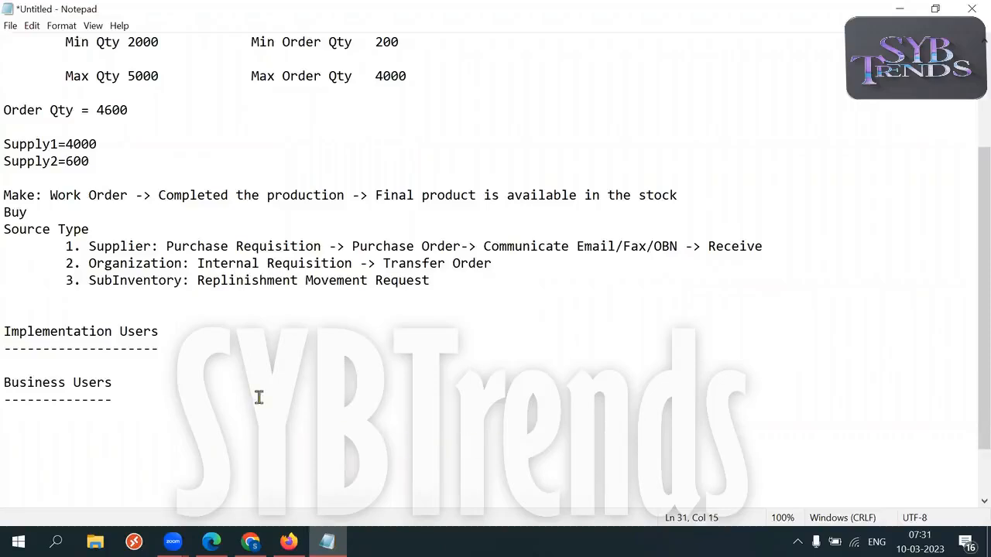
left_click(97, 365)
List scm_impl, prc_impl and hcm_impl on separate lines under Implementation Users.
key("Return")
key("Return")
left_click(95, 364)
type("scm_impl")
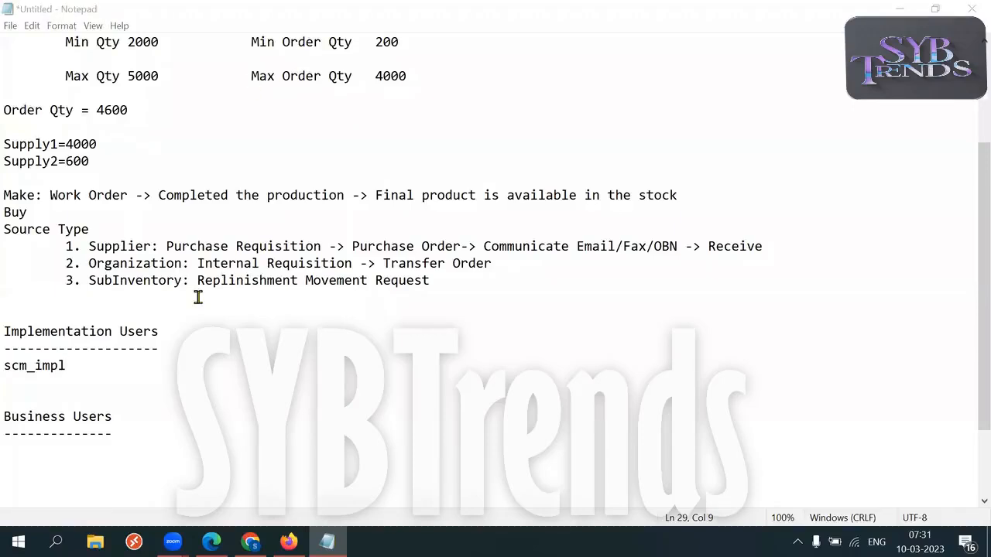
left_click(77, 367)
key("Return")
type("prc_impl")
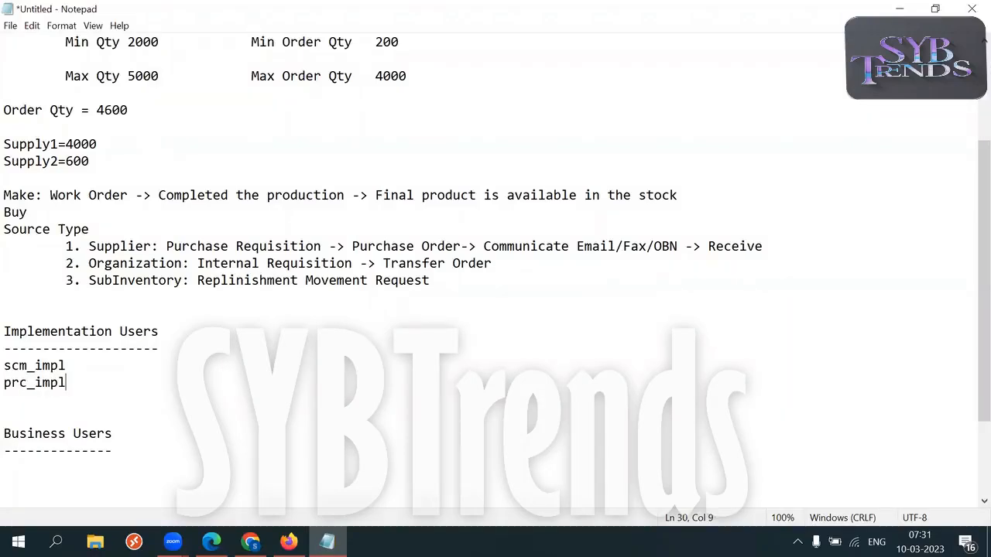
key("Return")
type("hcm_impl")
Add fin_impl as the fourth implementation login.
key("Return")
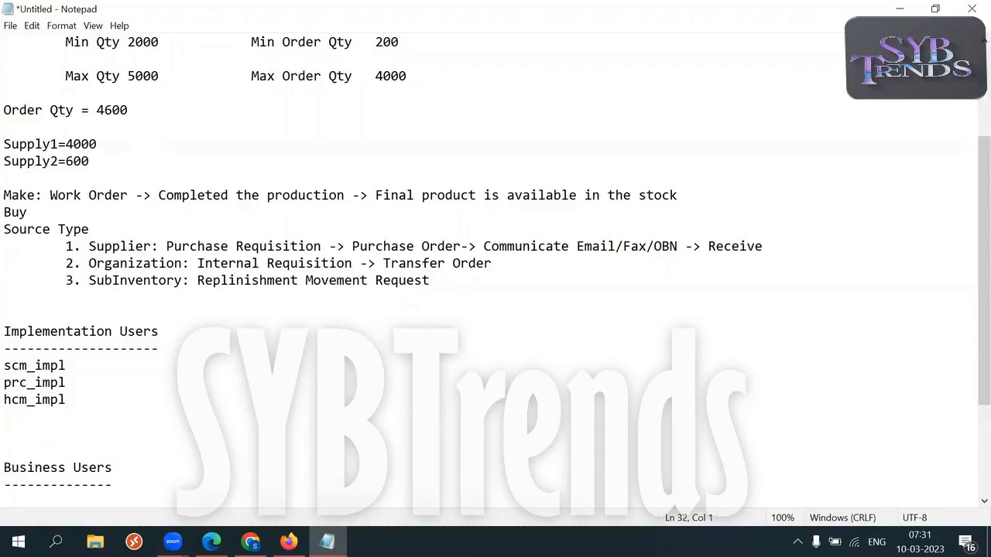
left_click_drag(6, 399, 43, 399)
left_click(78, 399)
key("Return")
type("fin_impl")
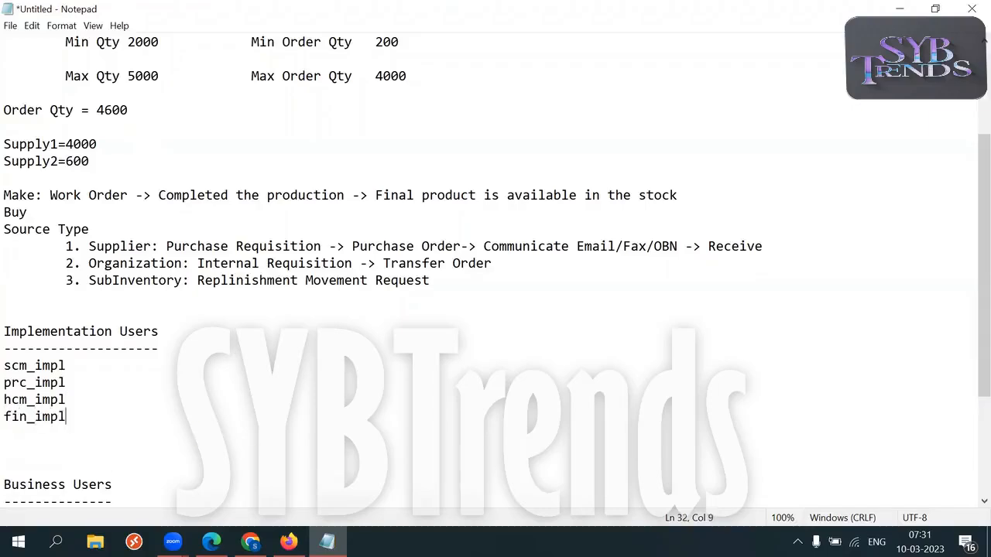
Highlight the four implementation logins, individually and together, while reviewing them.
left_click_drag(68, 418, 11, 418)
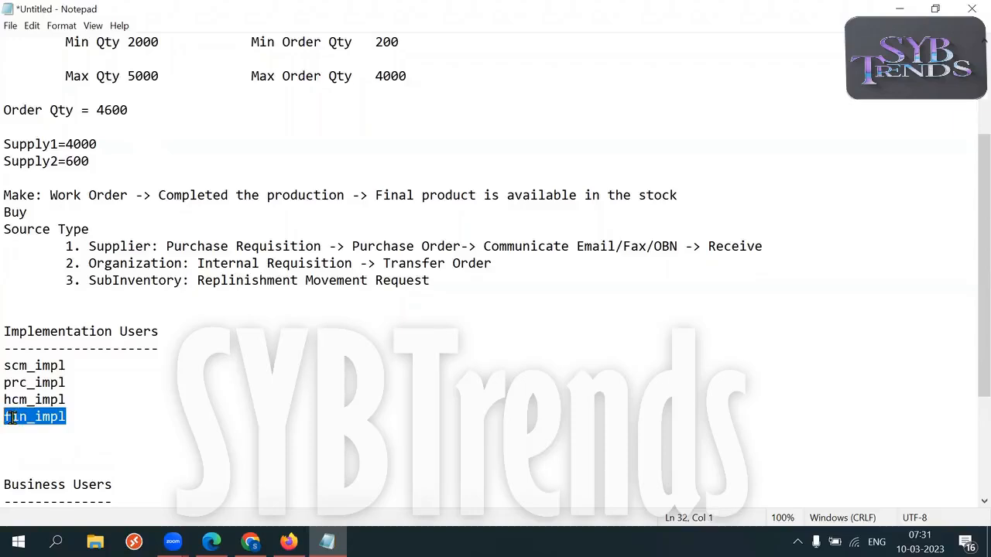
left_click_drag(77, 416, 11, 366)
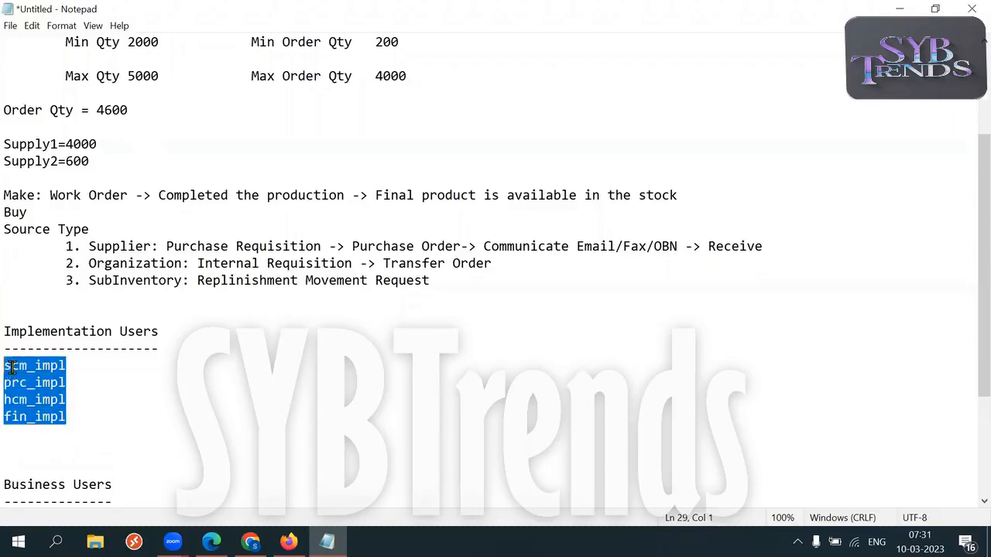
left_click(112, 373)
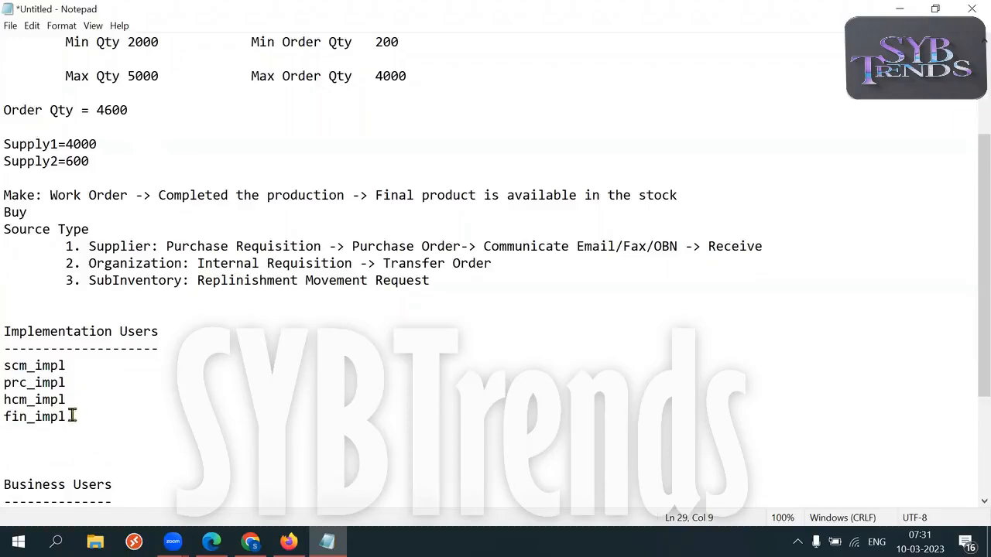
left_click_drag(75, 416, 7, 365)
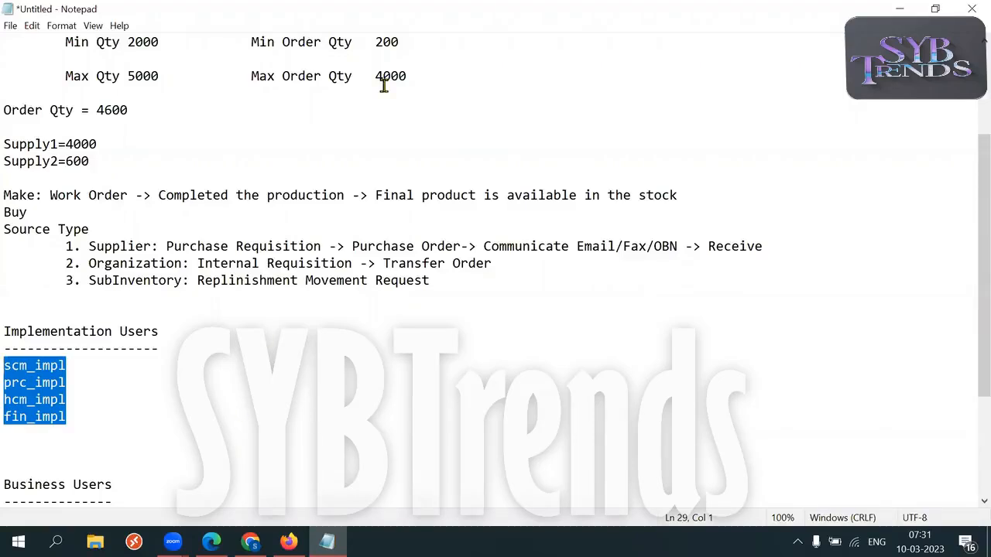
key("alt+Tab")
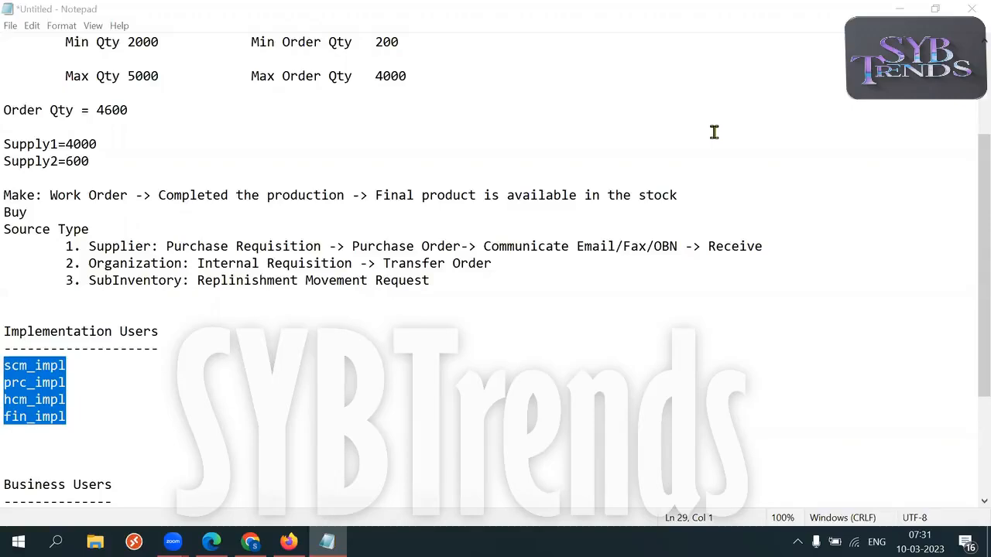
left_click(106, 424)
left_click_drag(147, 419, 6, 364)
left_click(92, 384)
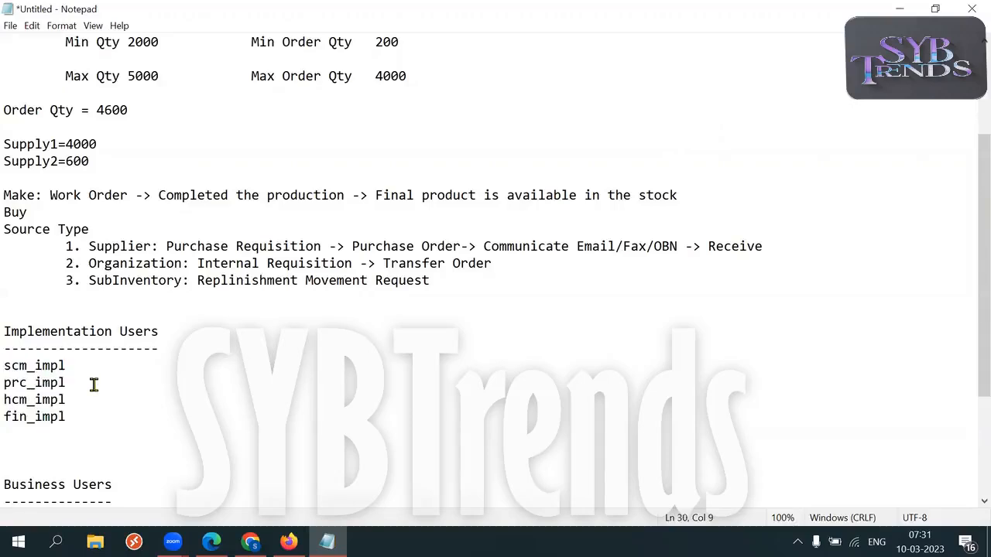
left_click_drag(67, 365, 4, 365)
left_click_drag(68, 382, 12, 383)
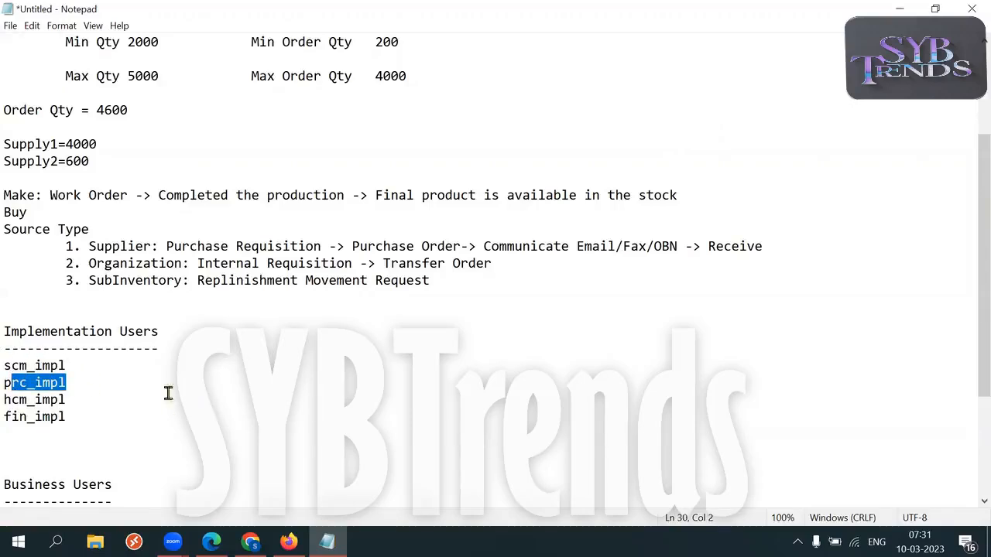
left_click_drag(68, 365, 4, 366)
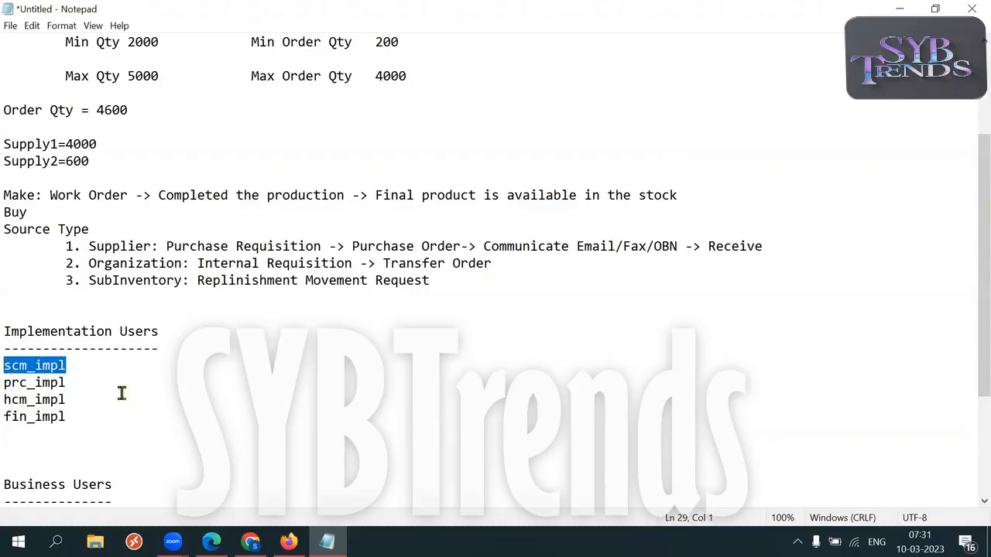
left_click(69, 416)
left_click(9, 430)
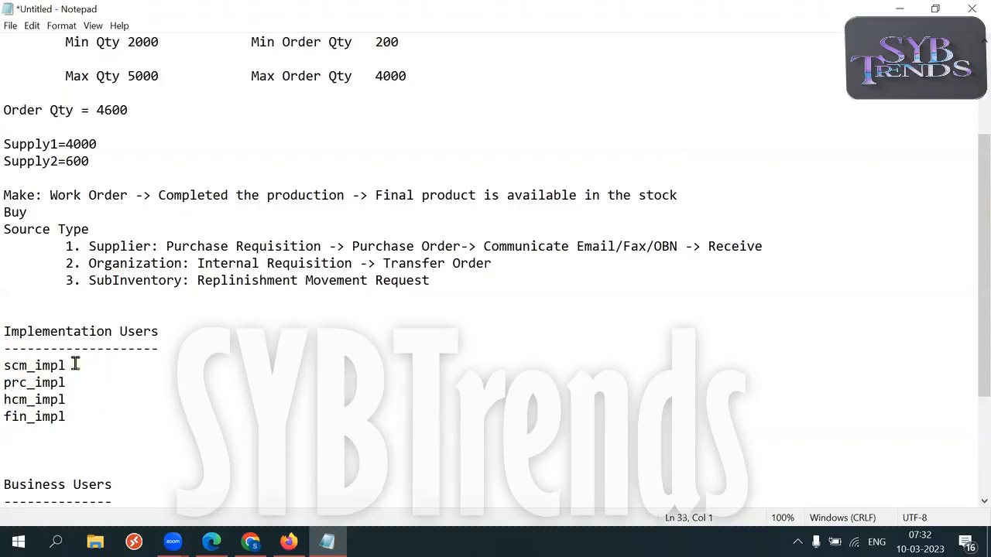
left_click_drag(75, 365, 4, 366)
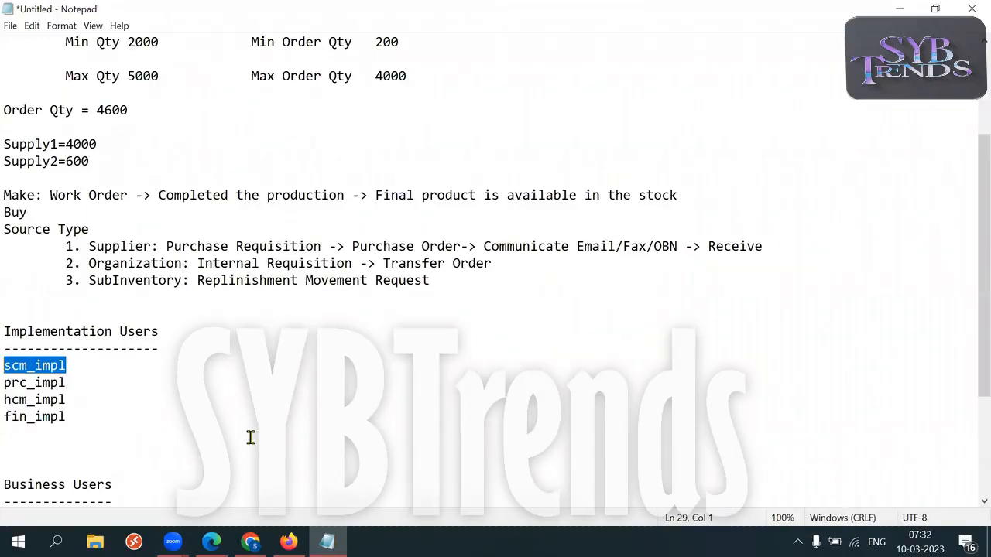
Under Business Users, enter the first user's login followed by ' - Inventory TX - Inventory Roles'.
left_click_drag(116, 485, 8, 477)
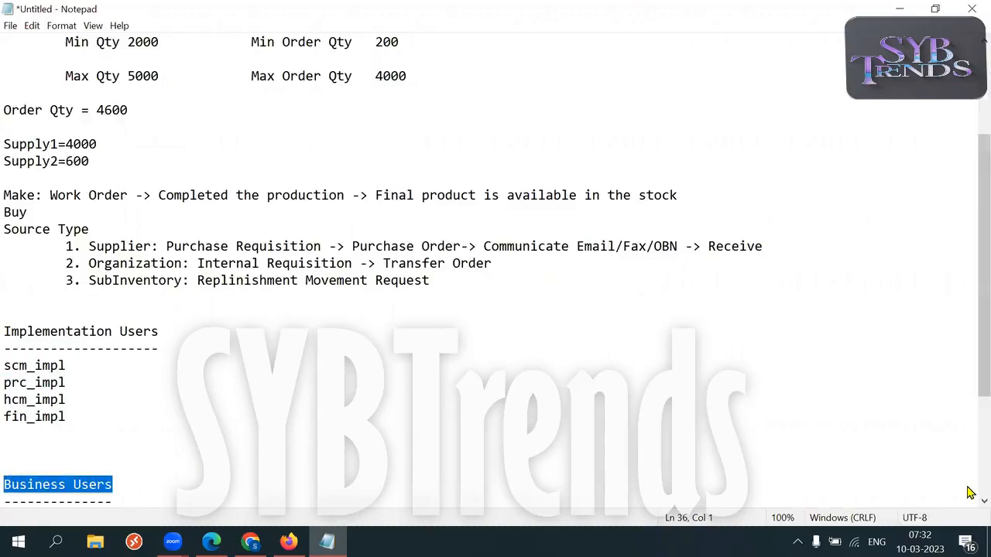
scroll(971, 387, "down", 3)
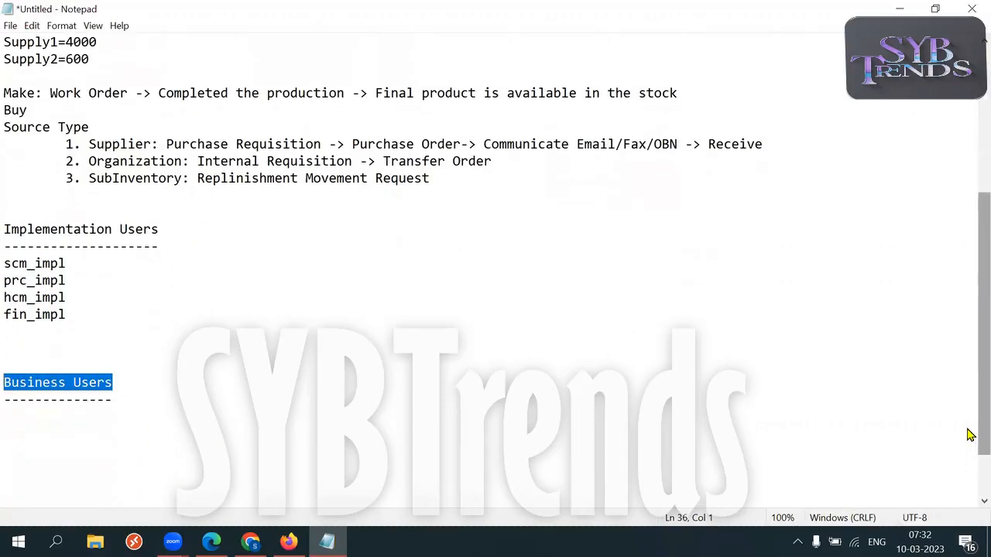
left_click(294, 382)
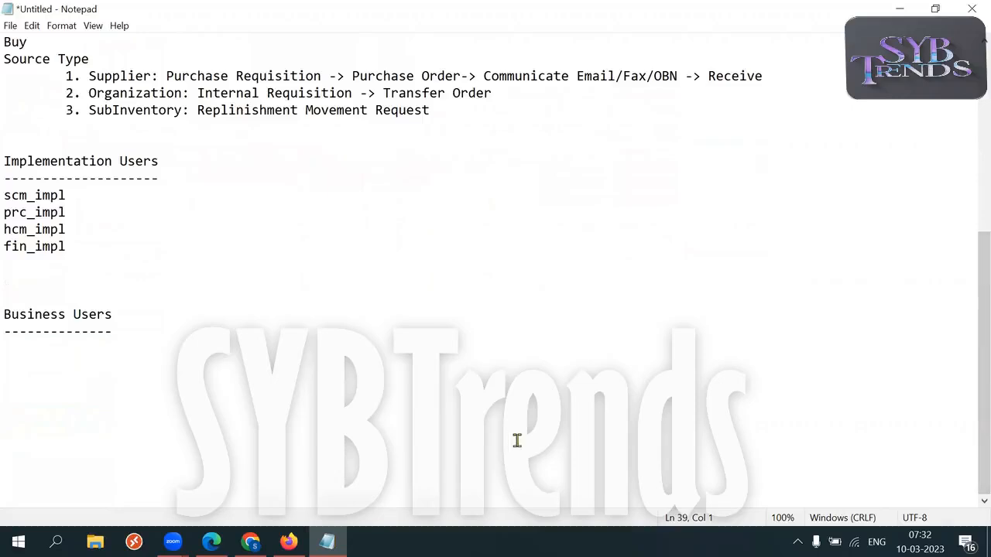
type("Frank.eagan - Inventory TX")
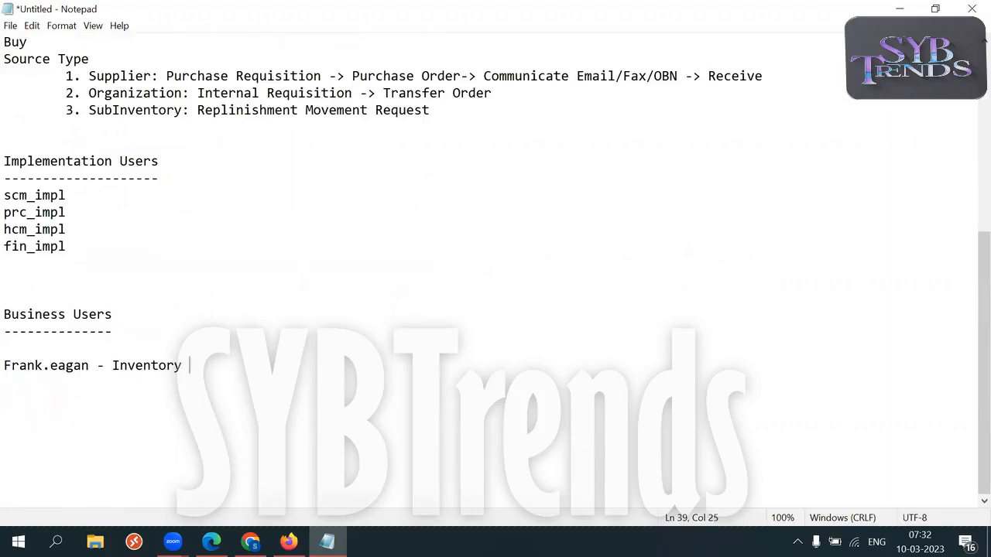
left_click_drag(112, 366, 221, 368)
left_click(256, 366)
type("- InventoryRole")
key("BackSpace")
key("BackSpace")
key("BackSpace")
key("BackSpace")
type("Roles")
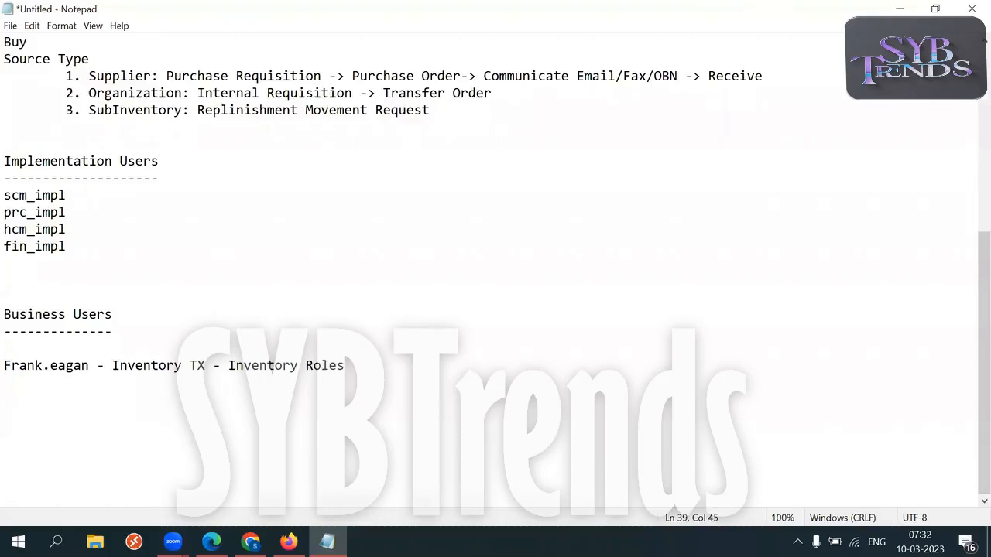
Highlight the business user's login name and the Inventory TX label for review.
left_click_drag(96, 365, 12, 365)
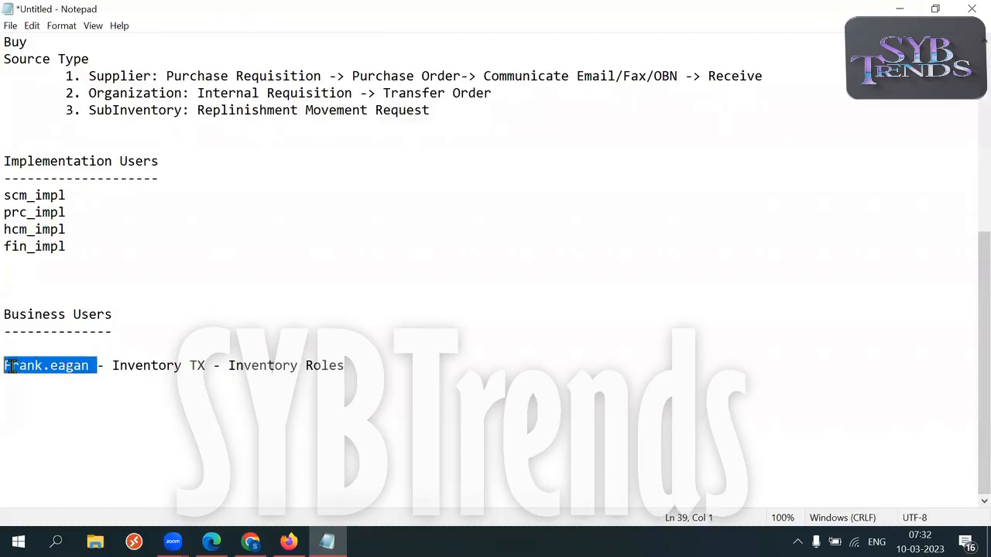
left_click_drag(113, 365, 217, 365)
left_click_drag(98, 366, 4, 365)
left_click_drag(101, 366, 11, 367)
left_click_drag(92, 367, 6, 367)
Add a second business user tagged 'Procurement/Finance/Projects' and highlight its parts.
left_click(357, 365)
key("Return")
type("Casey.brown - ")
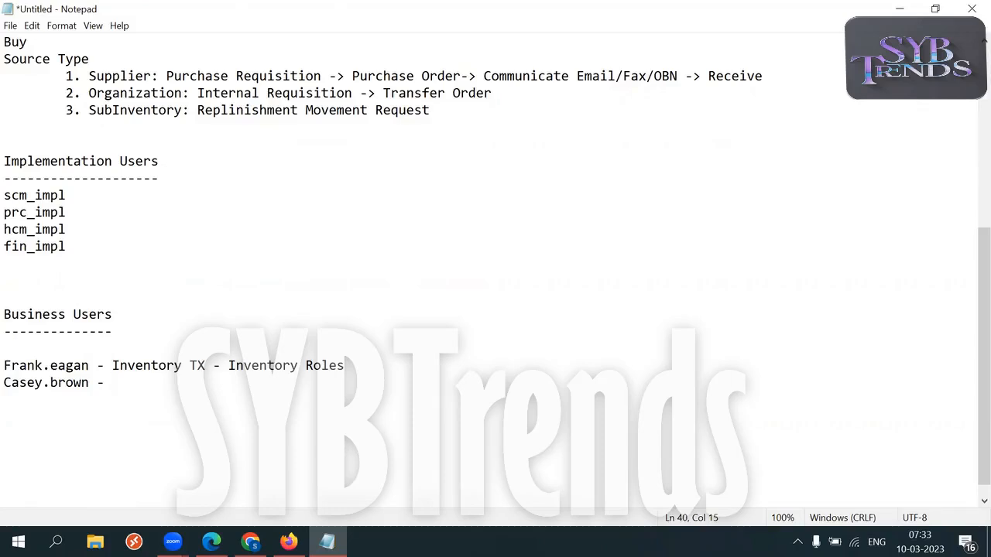
type("Procurement/Finance/")
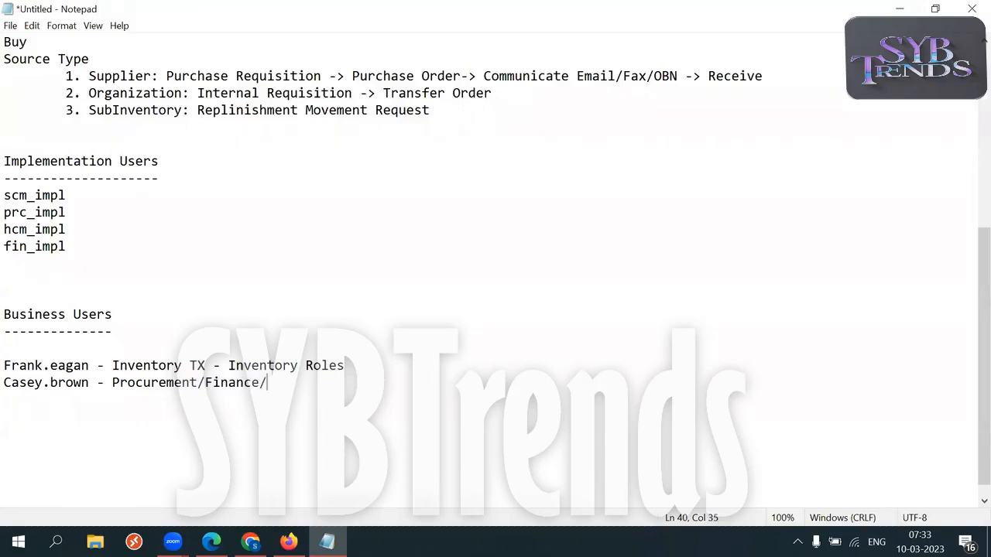
type("Projects")
left_click_drag(89, 383, 10, 387)
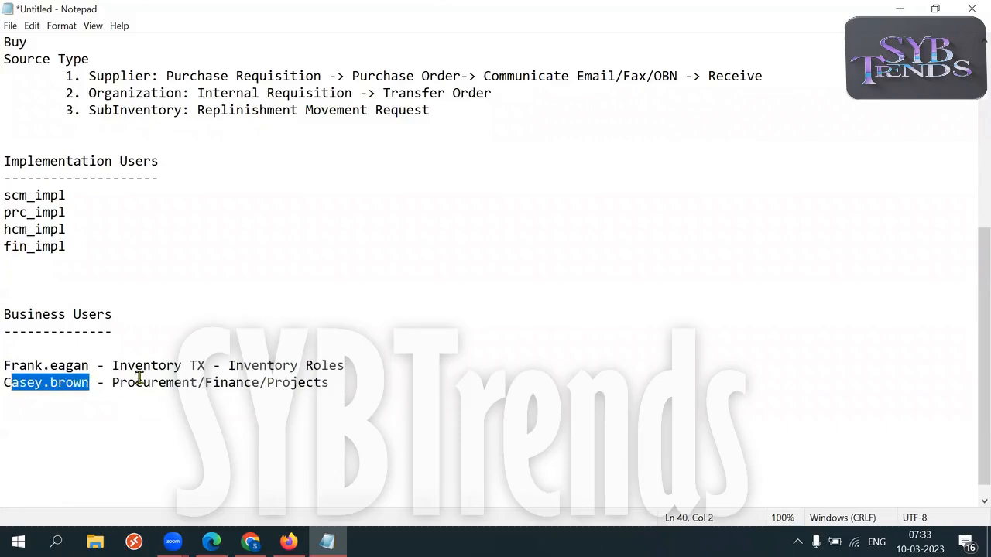
left_click_drag(112, 383, 260, 385)
left_click_drag(347, 380, 255, 385)
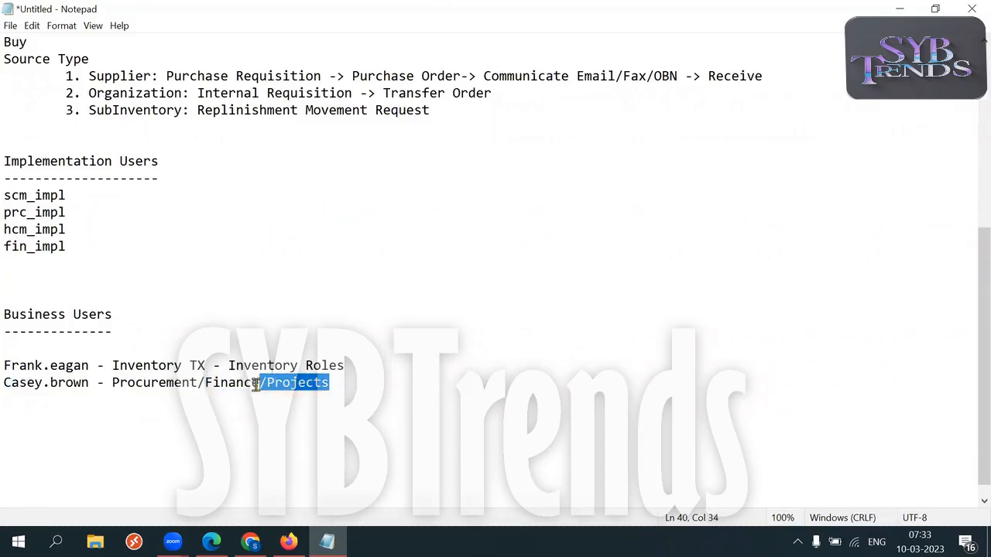
left_click_drag(348, 384, 114, 387)
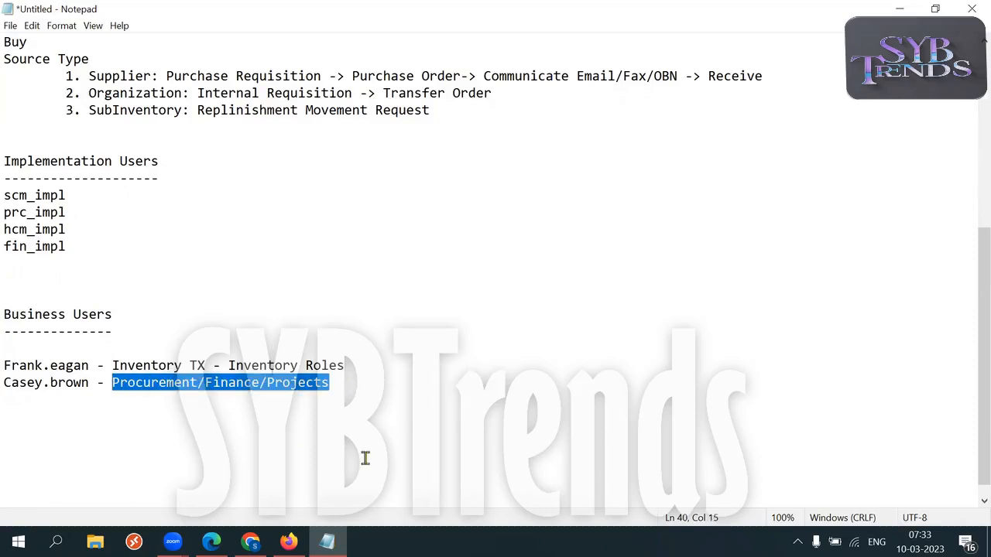
Add a third business user tagged '- Procurement'.
left_click(338, 382)
key("Return")
type("ca")
key("BackSpace")
key("BackSpace")
type("Calvin.rt")
key("BackSpace")
type("i")
key("BackSpace")
type("oi")
key("BackSpace")
type("th ")
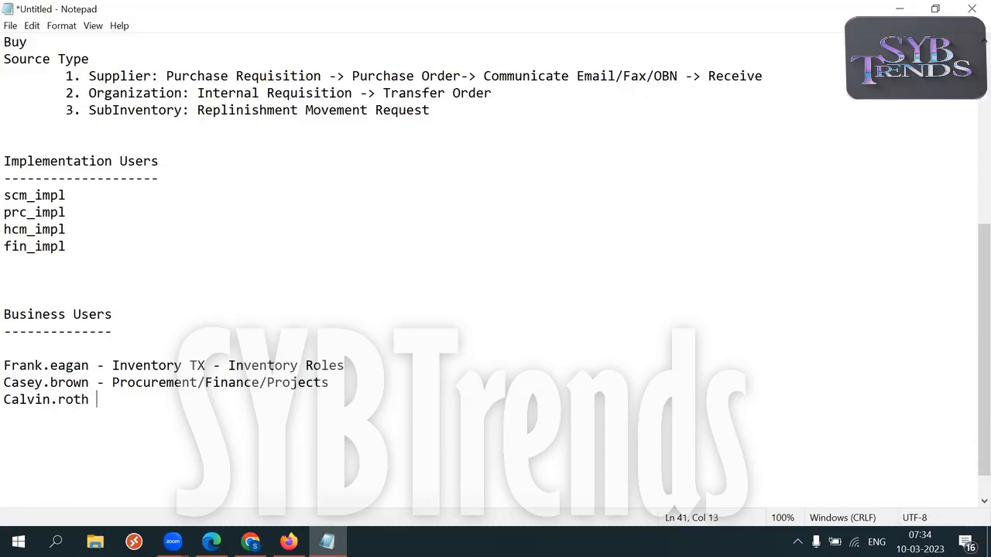
type("- Procurement")
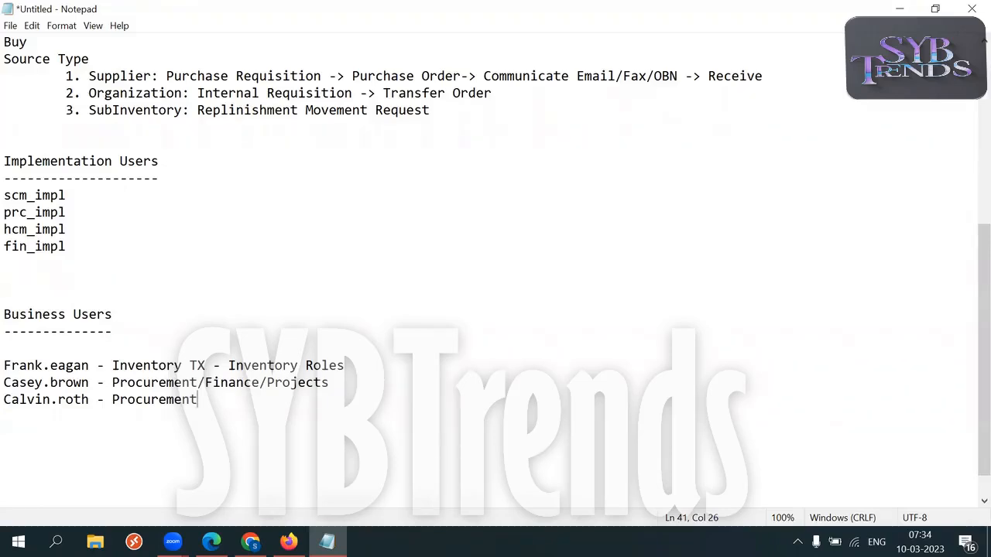
Add a fourth business user tagged '- Order Management' and select all four user lines.
key("Return")
type("Valeri.Tobinski - Order Management")
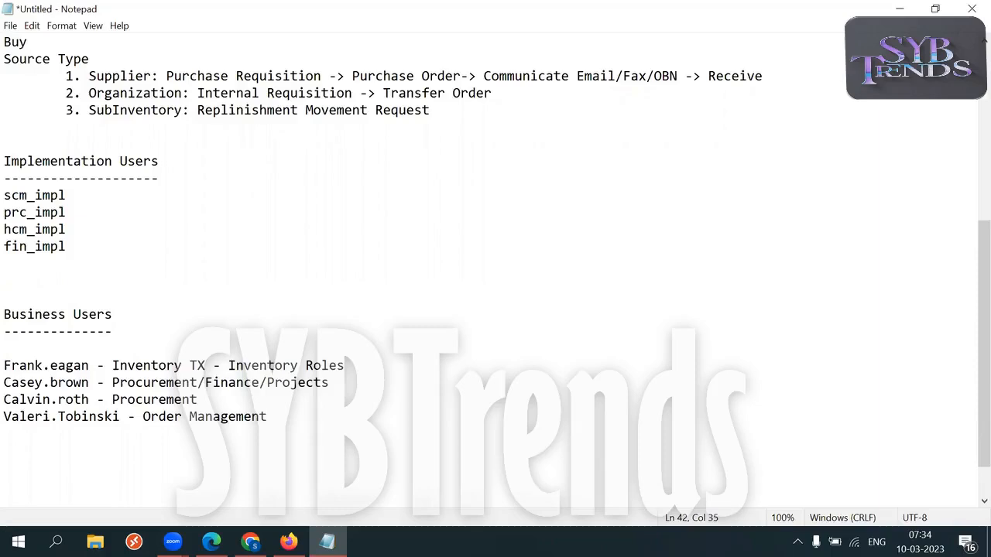
left_click_drag(5, 365, 302, 416)
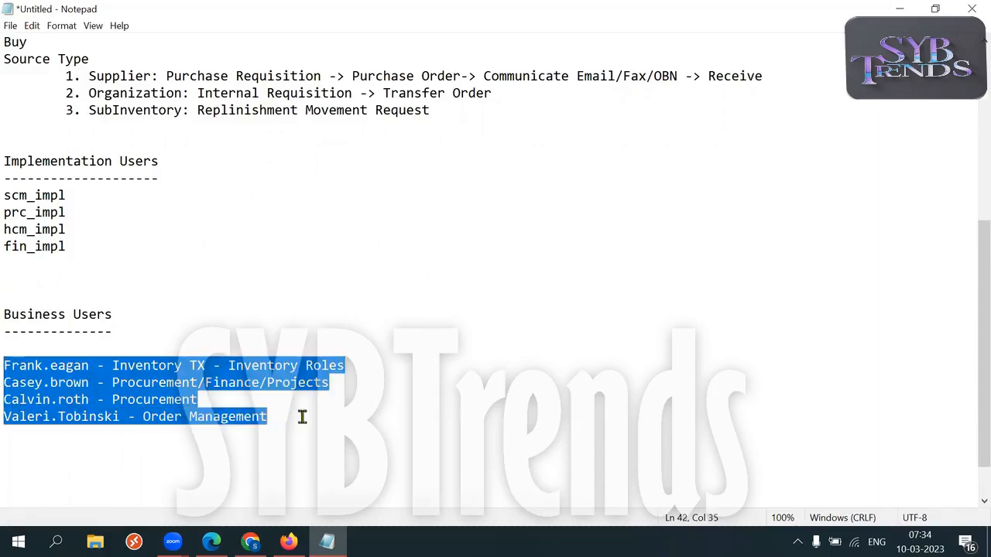
Append ' - Vision Corporation' to the Business Users heading.
left_click(157, 314)
type("- Visioi")
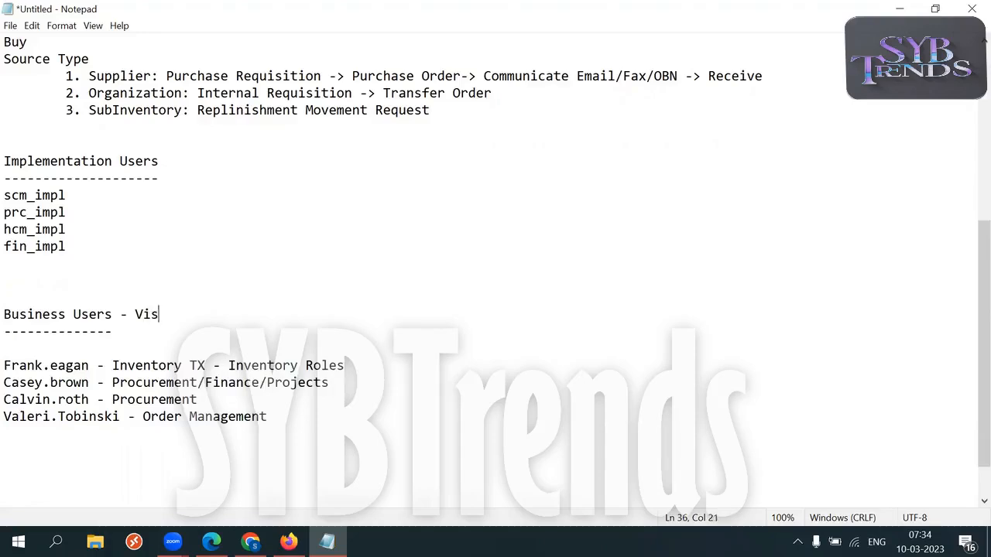
key("BackSpace")
key("BackSpace")
type("on Corporation")
left_click_drag(127, 314, 286, 316)
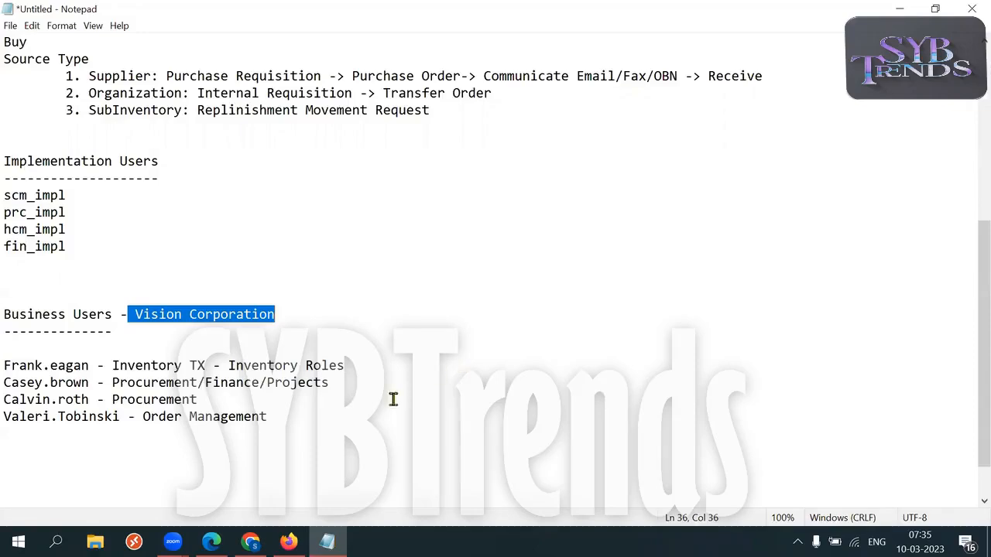
Highlight the business user lines and login names while explaining them.
left_click_drag(11, 365, 210, 438)
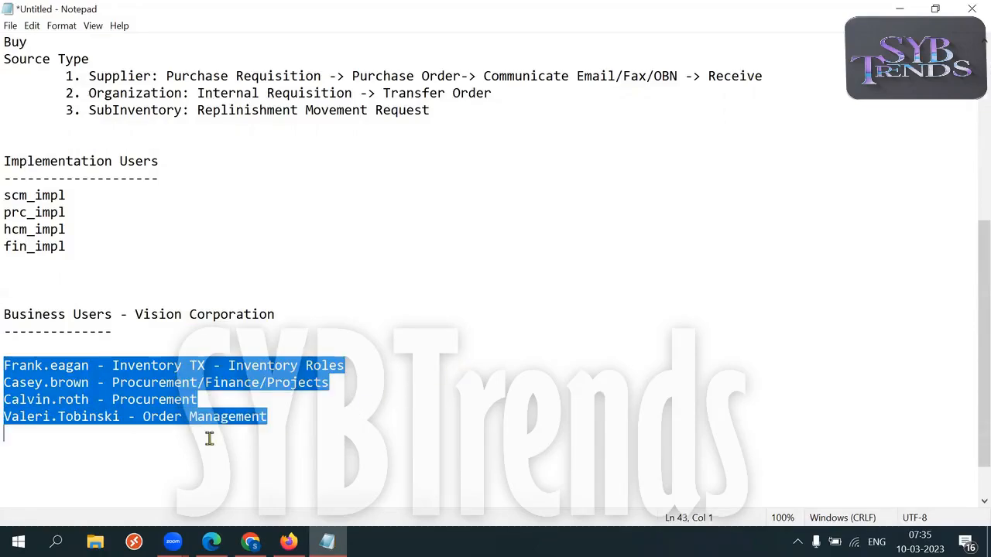
left_click(404, 428)
left_click_drag(11, 400, 205, 396)
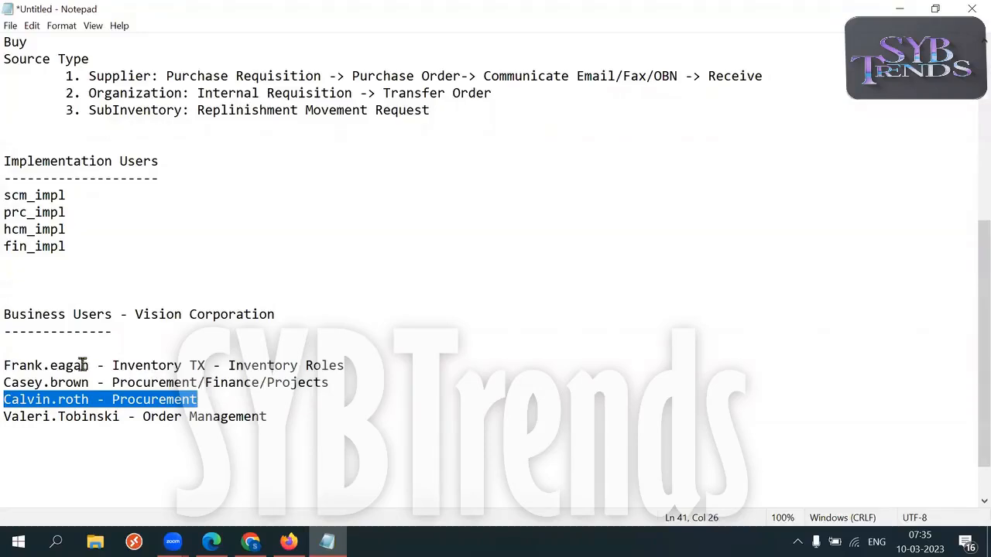
left_click_drag(7, 365, 259, 382)
left_click_drag(5, 382, 97, 383)
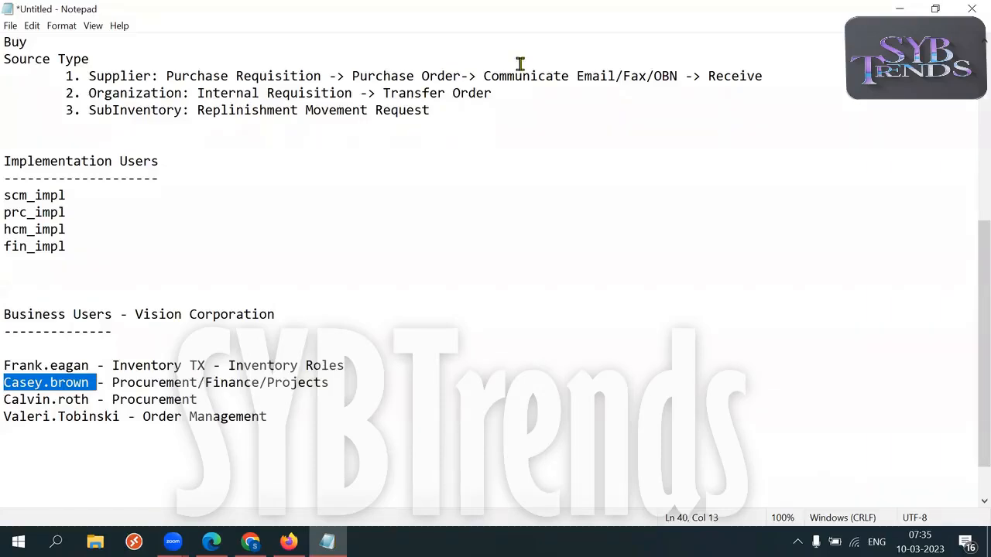
left_click(647, 261)
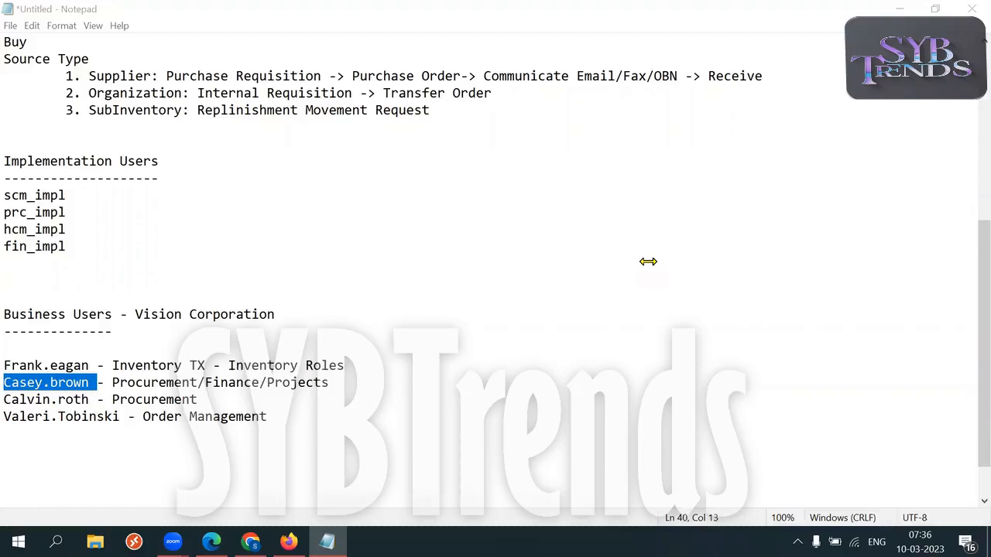
left_click(312, 407)
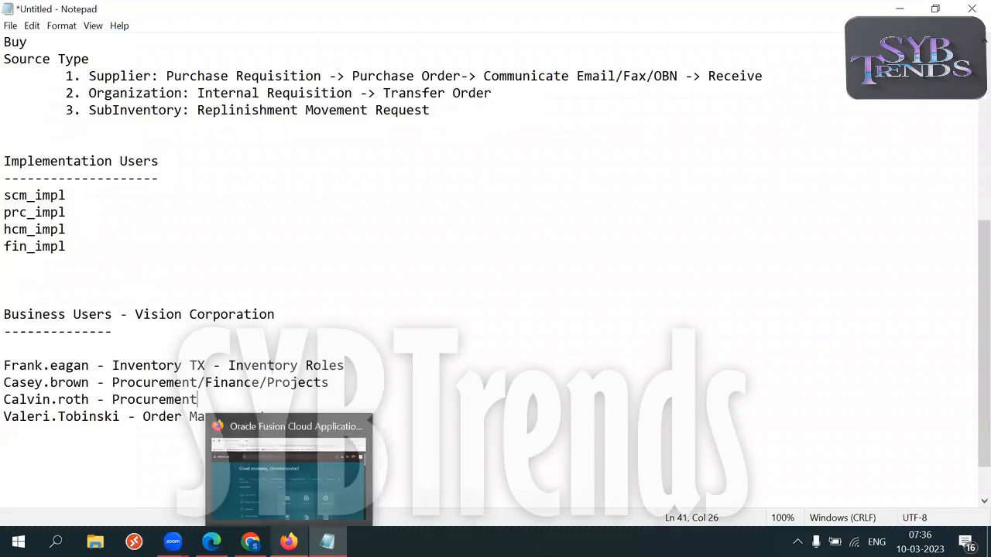
From the Oracle Fusion home page Tools group, open the Security Console.
left_click(288, 542)
left_click(814, 268)
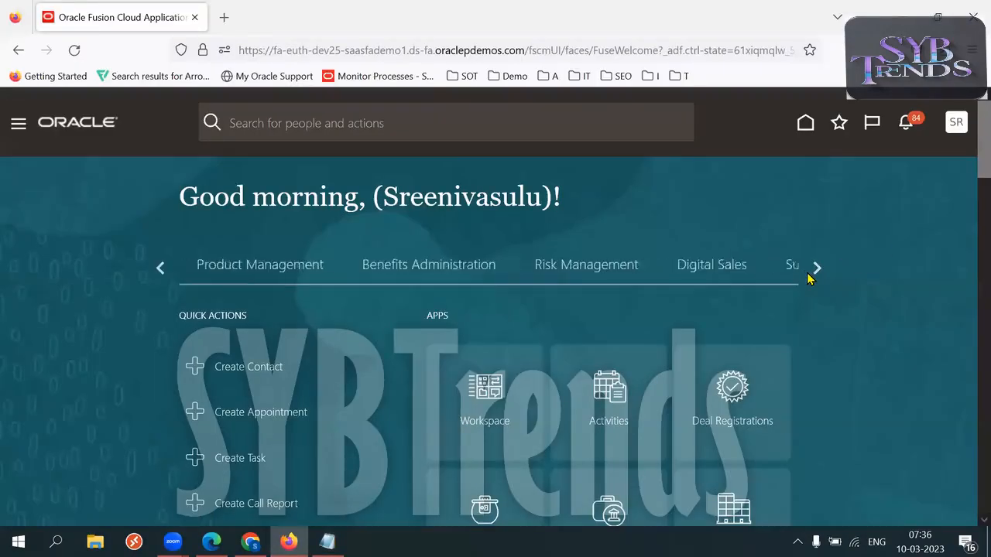
left_click(808, 276)
left_click(808, 275)
left_click(807, 276)
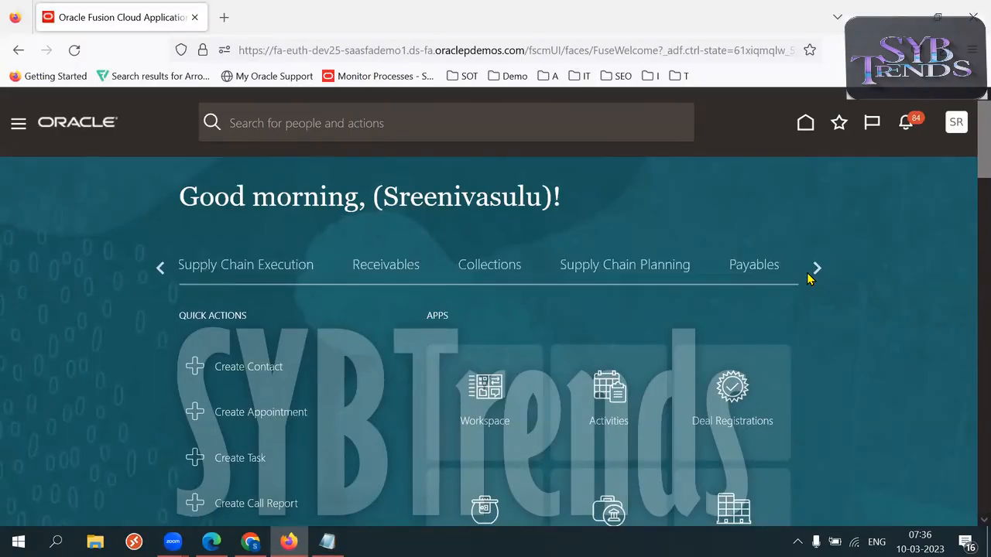
left_click(808, 276)
left_click(814, 267)
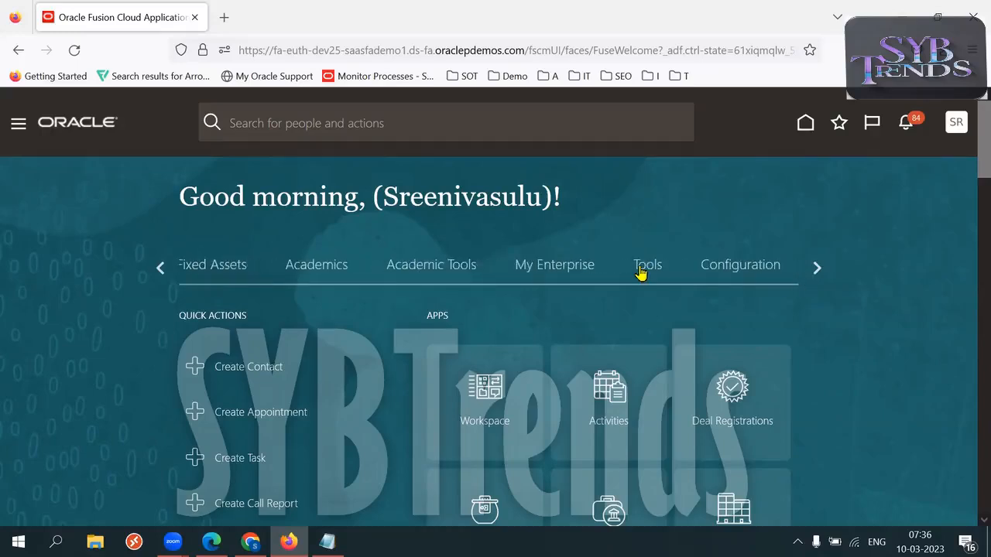
left_click(644, 266)
scroll(715, 218, "down", 3)
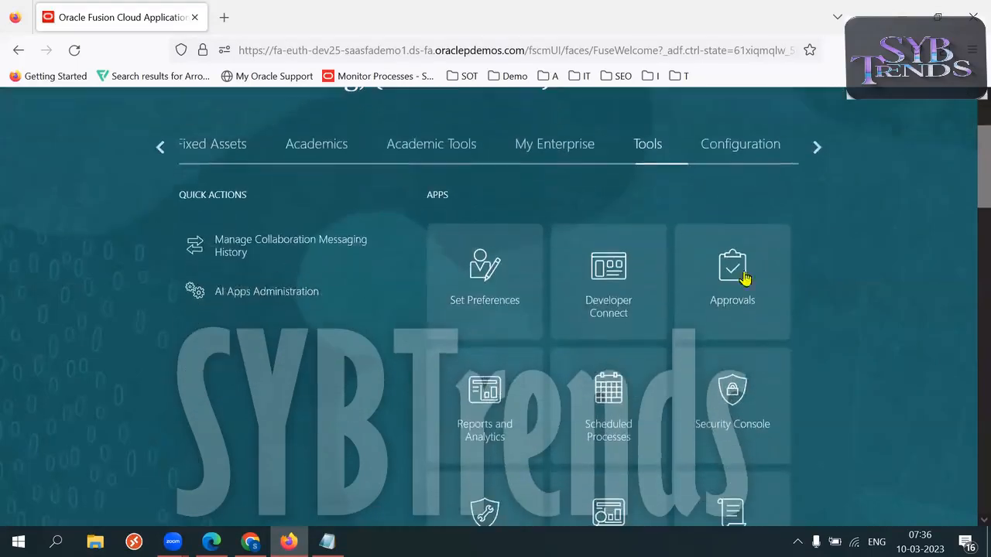
left_click(485, 399)
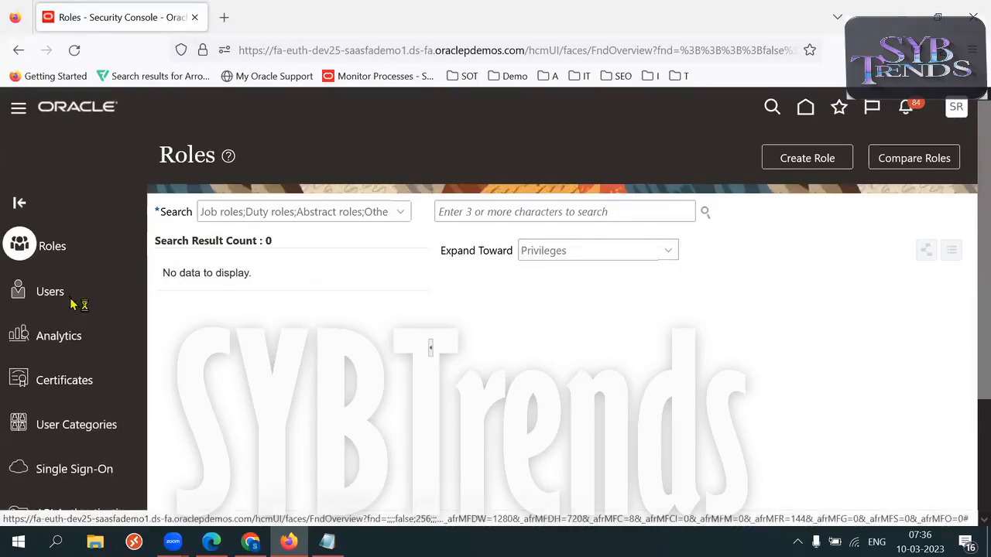
Search Users for scm_impl and open its account details.
left_click(568, 214)
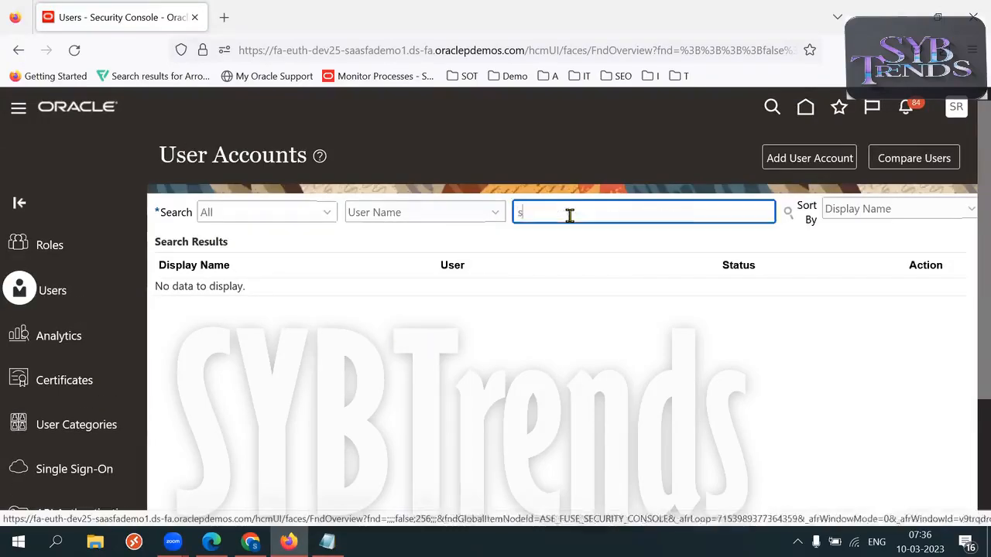
type("scm_impl")
key("Return")
left_click(189, 307)
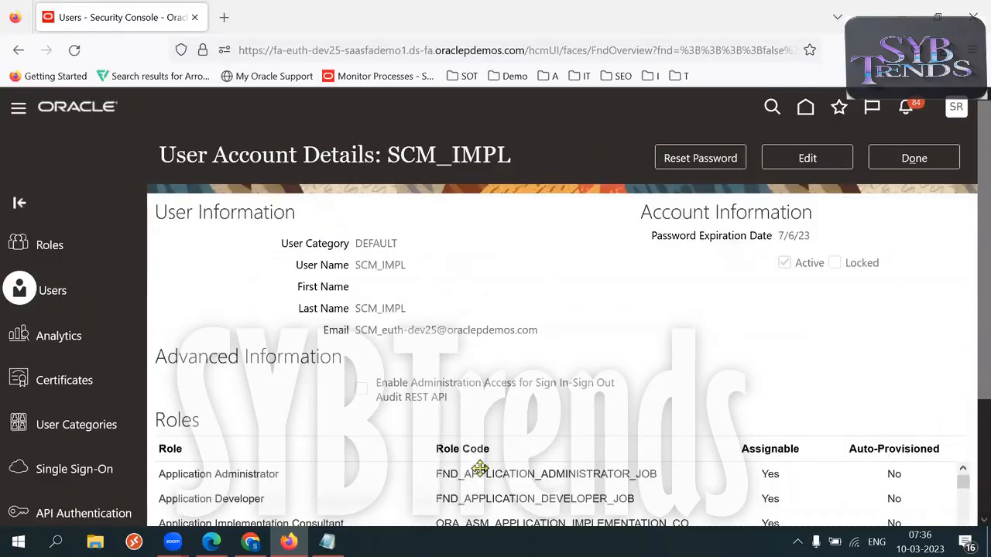
In Notepad, note the new password beside scm_impl as 'scm_impl:' followed by the password.
left_click(326, 542)
left_click(307, 423)
key("Return")
key("Return")
type("Oracle123")
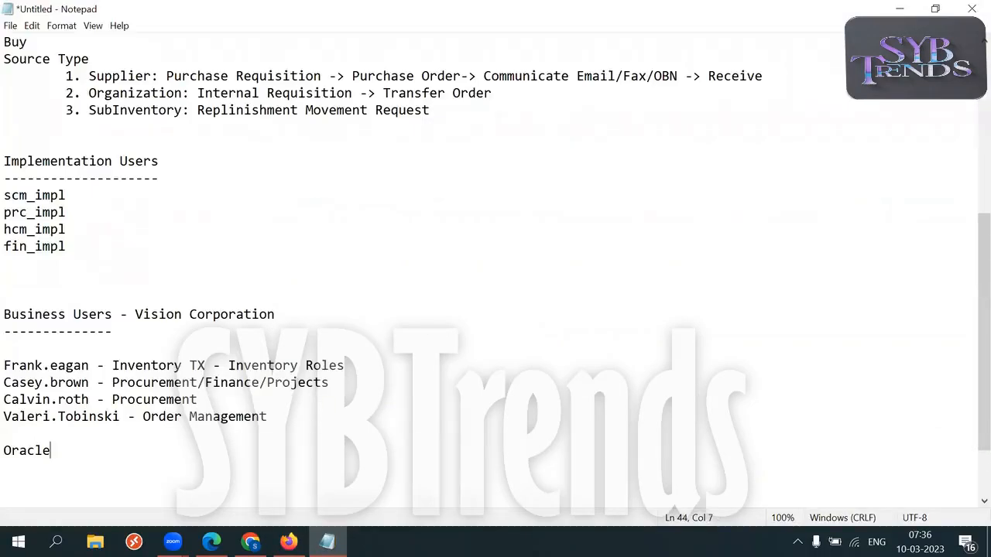
left_click_drag(75, 450, 5, 450)
key("ctrl+x")
left_click(82, 188)
type(":")
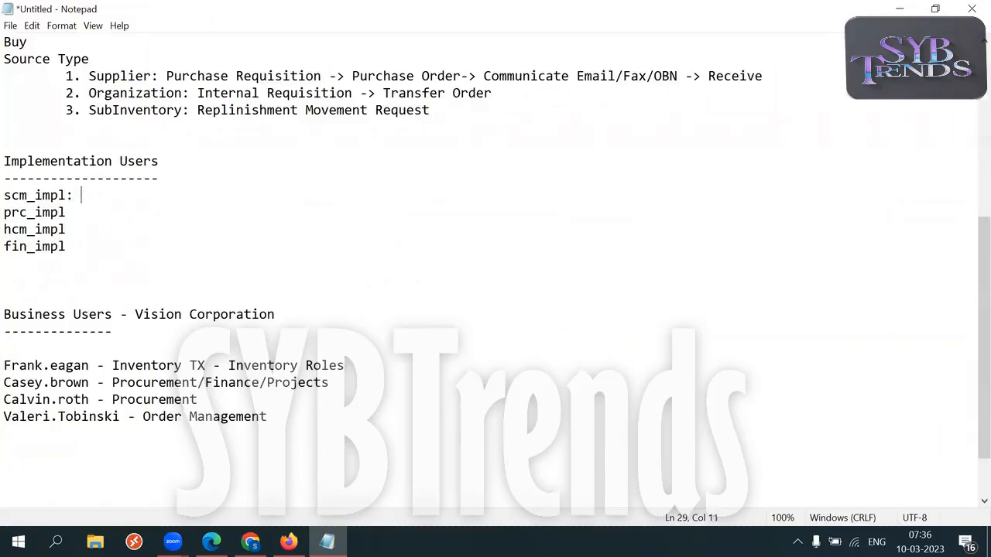
key("ctrl+v")
key("Return")
Manually reset the SCM_IMPL password to the noted value, confirming it, in the Security Console.
key("alt+Tab")
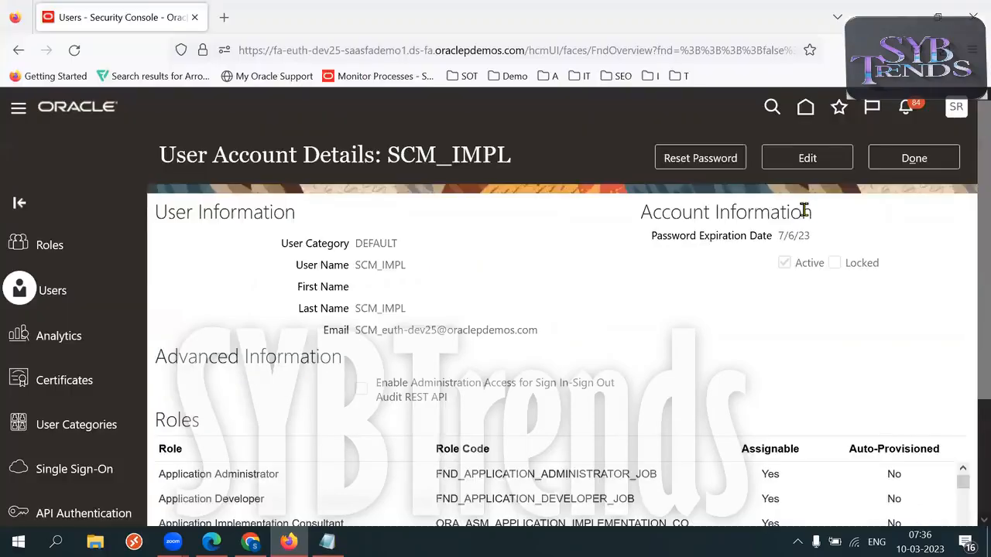
left_click(737, 164)
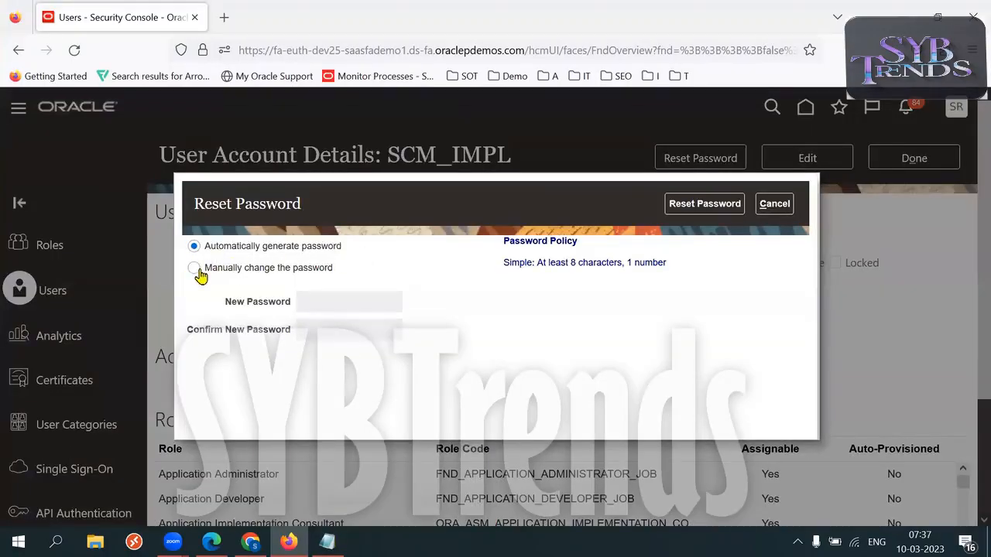
left_click(193, 268)
left_click(348, 294)
key("ctrl+v")
key("ctrl+a")
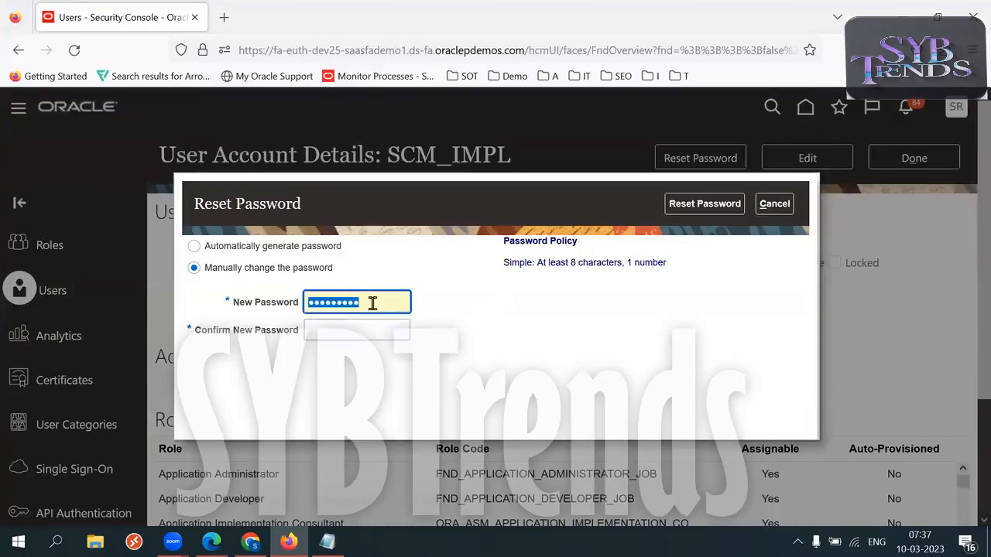
key("Tab")
key("ctrl+v")
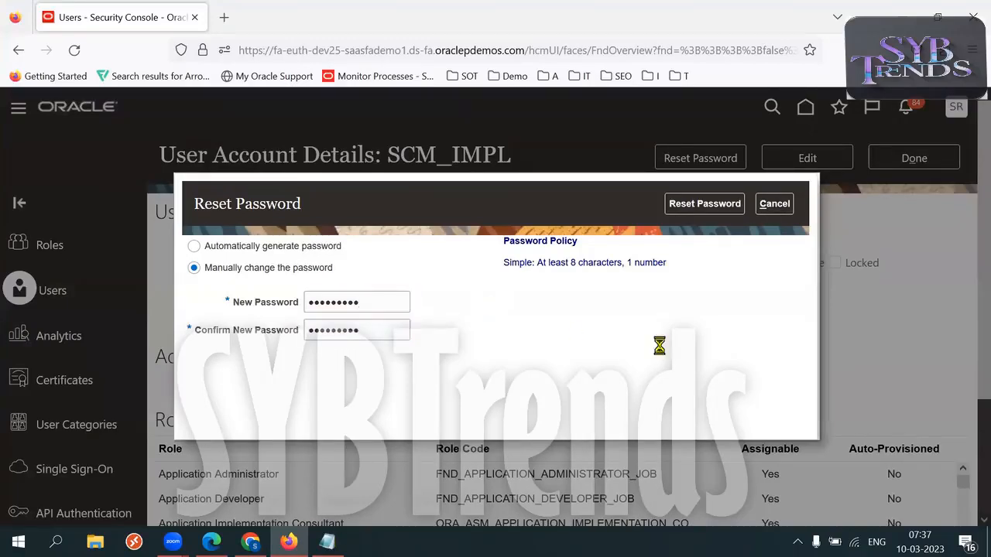
left_click(718, 207)
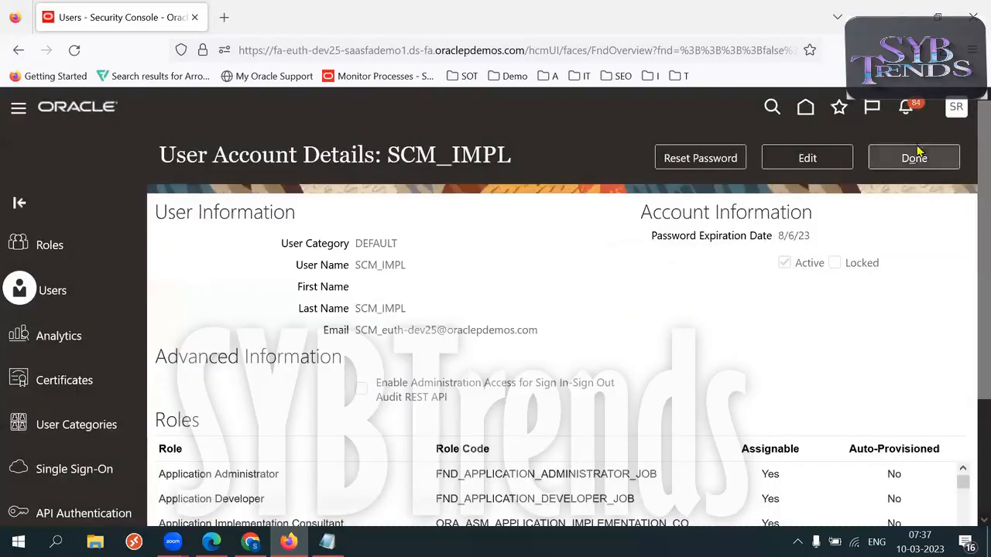
left_click(913, 157)
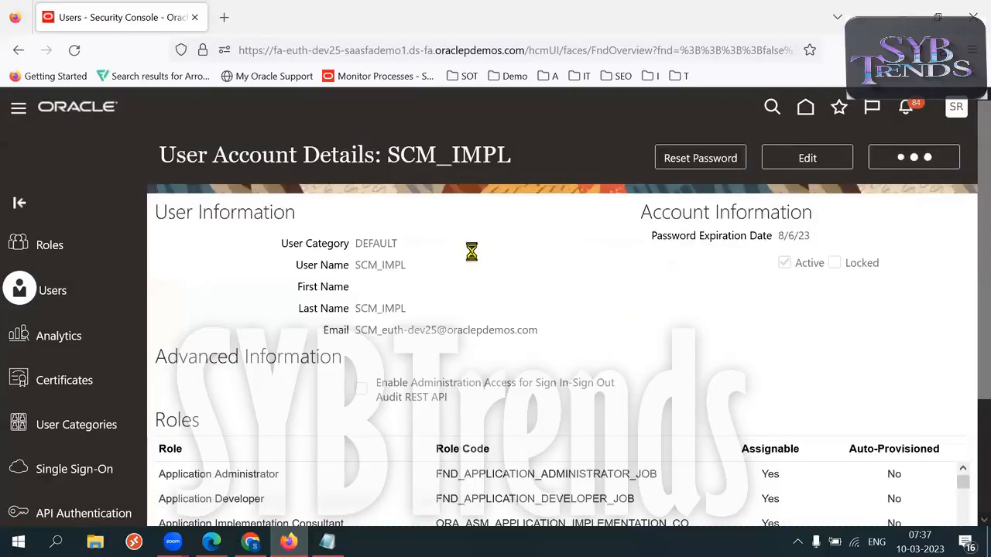
Sign out of Oracle Fusion and confirm the logout.
left_click(957, 106)
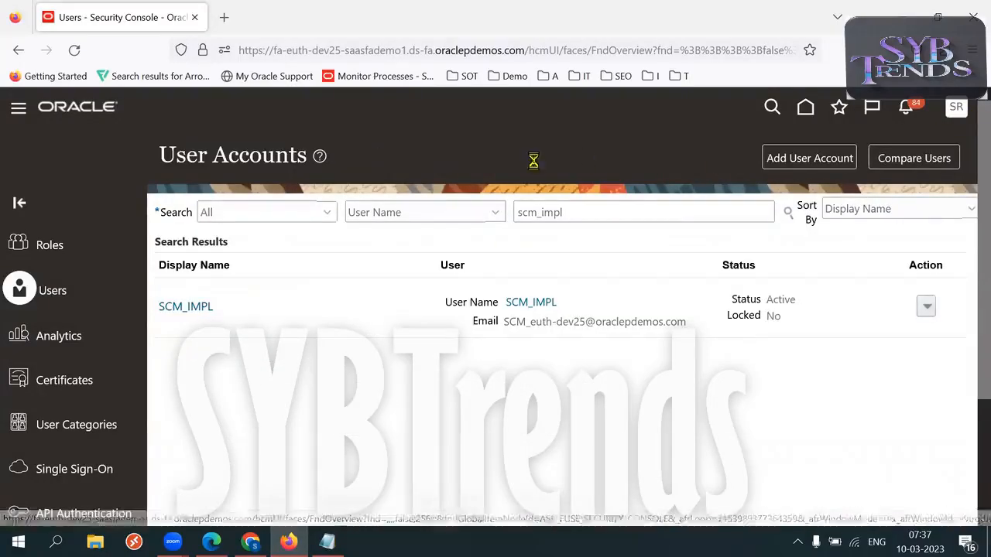
left_click(914, 147)
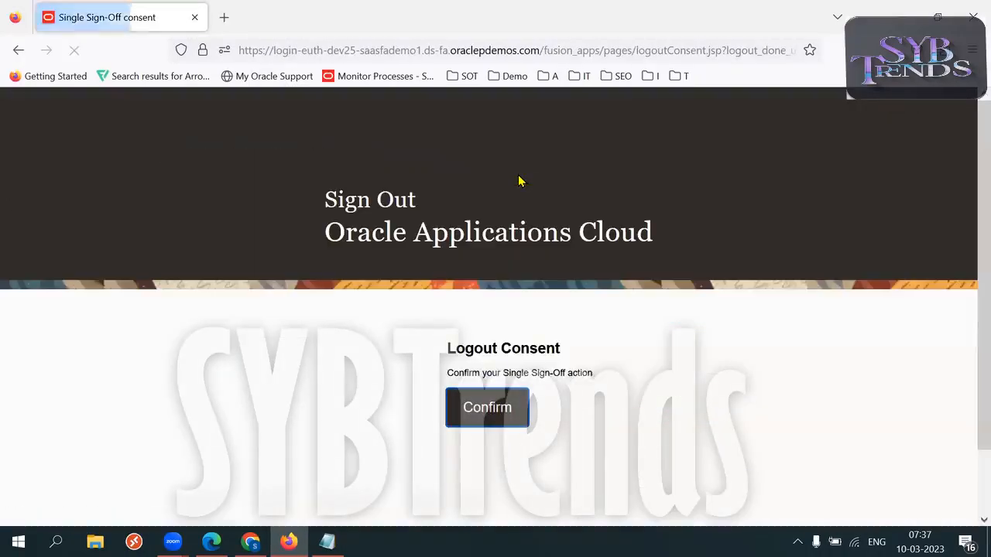
left_click(466, 407)
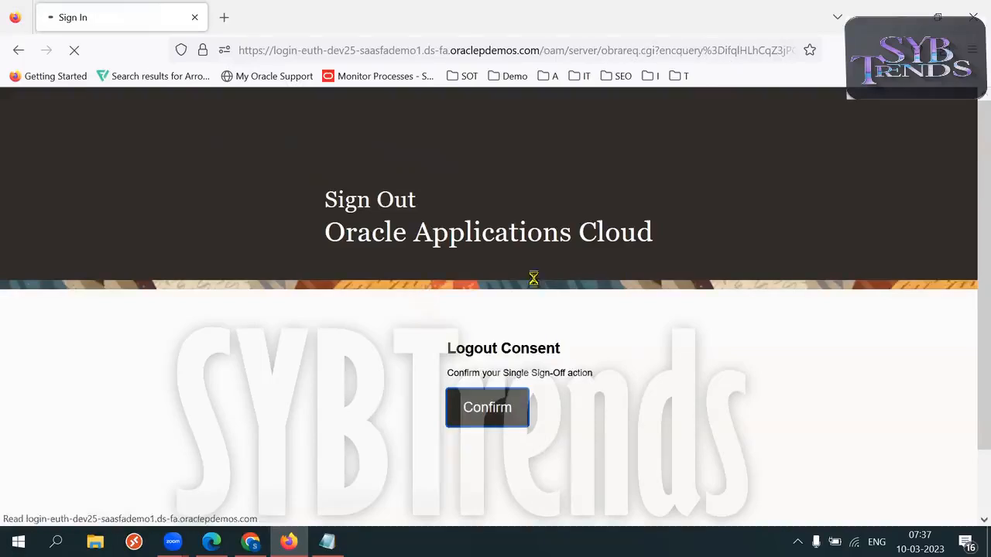
Sign back in as scm_impl with the new password and save the login in Firefox.
left_click(488, 362)
type("s")
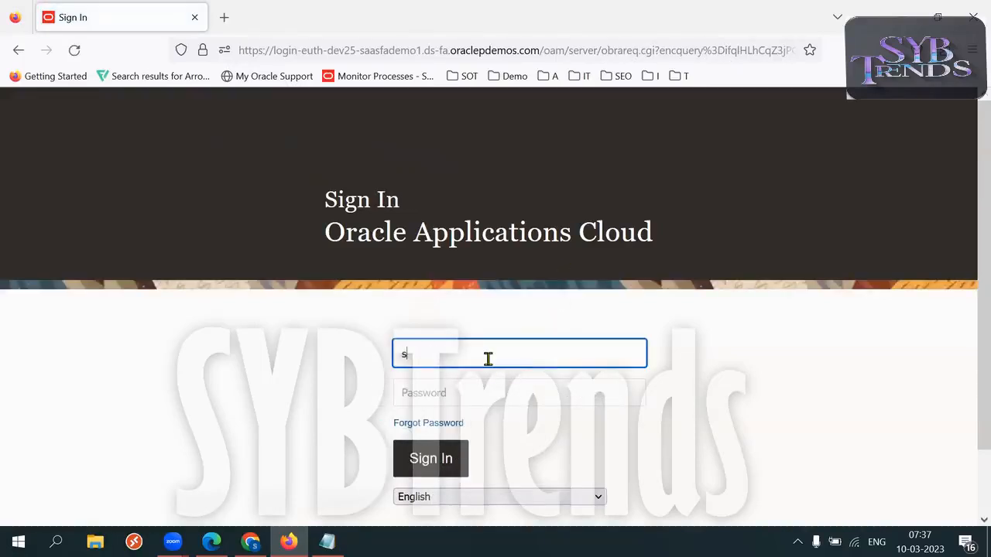
type("cm_impl")
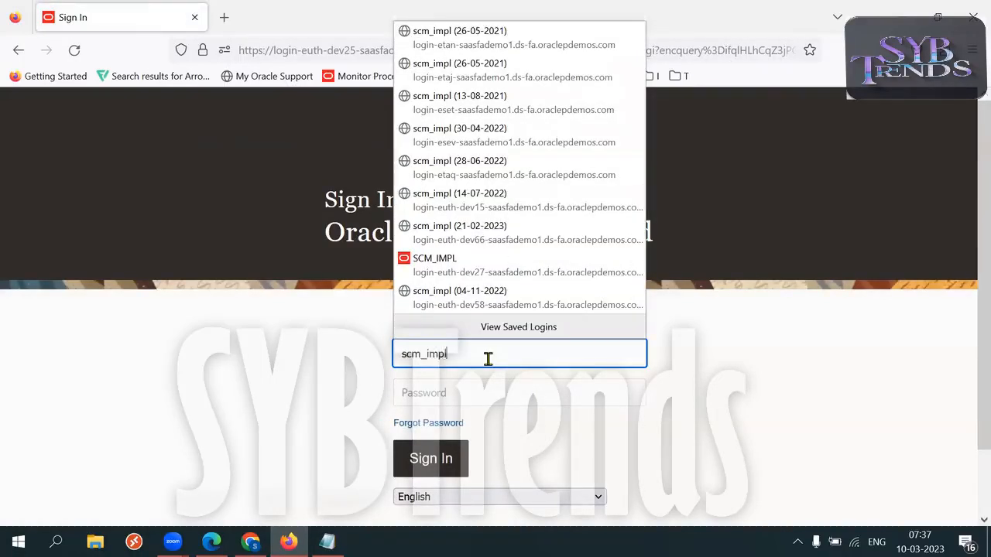
key("Tab")
left_click(428, 455)
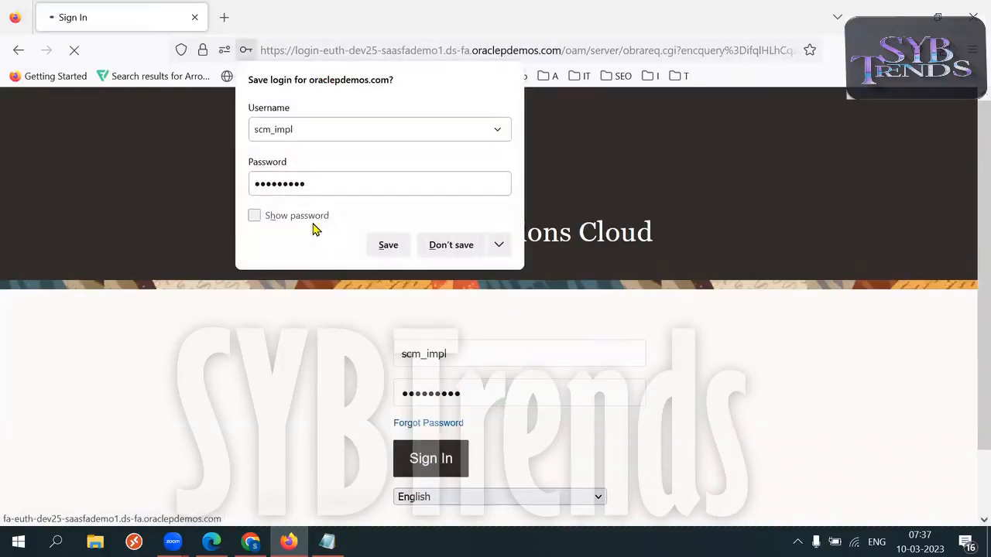
left_click(387, 247)
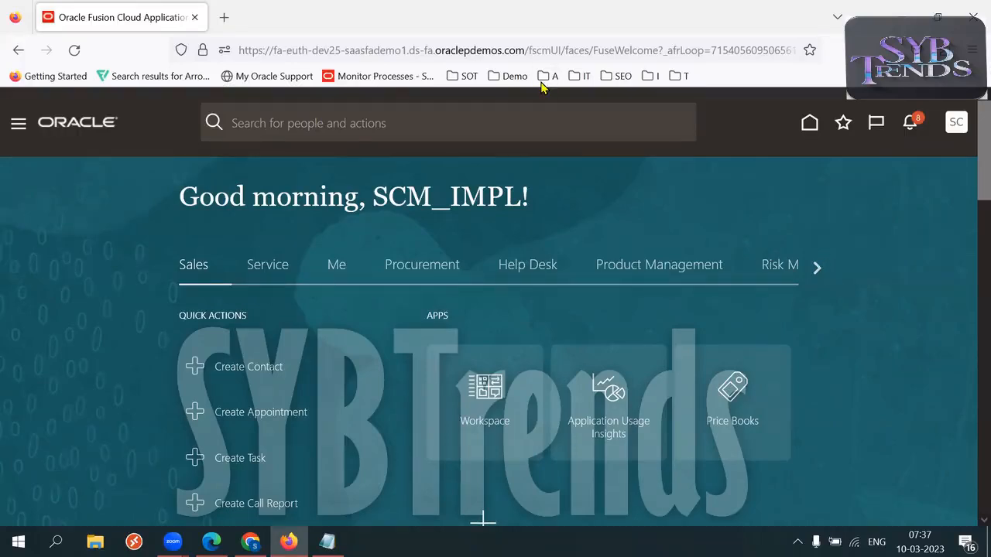
left_click(327, 541)
Check the implementation user's password line in the Notepad notes.
left_click_drag(75, 195, 157, 195)
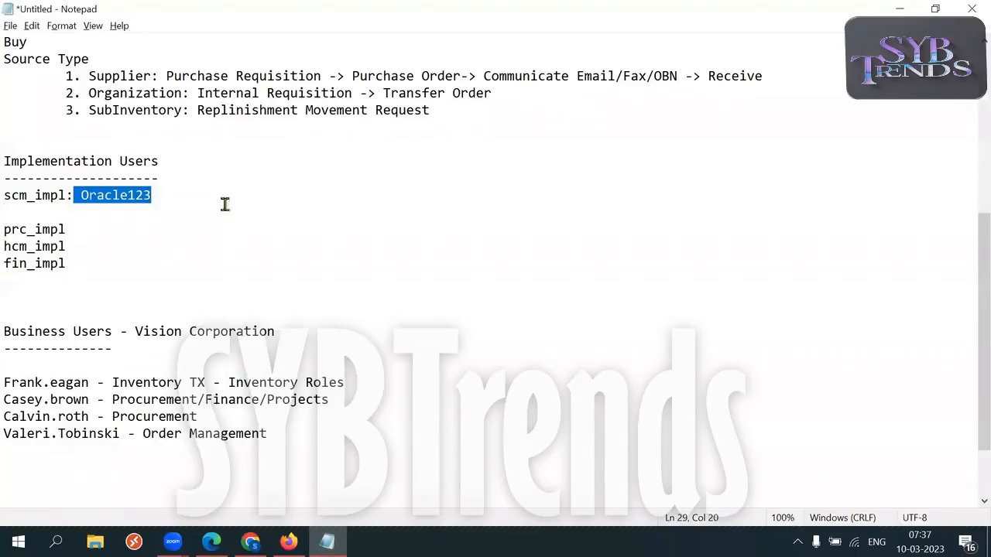
left_click(201, 201)
left_click_drag(82, 195, 184, 190)
left_click(195, 195)
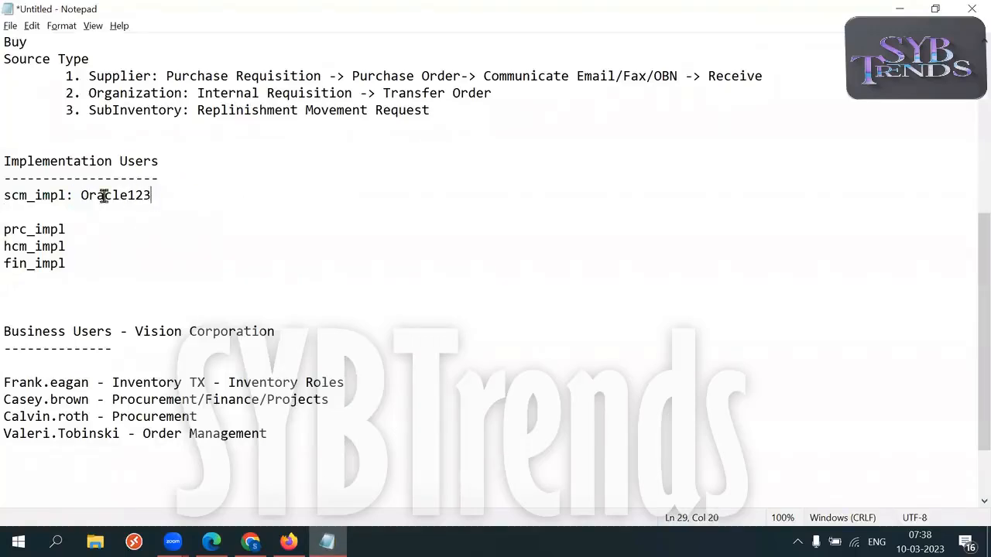
left_click_drag(89, 195, 82, 195)
Return to the Min Max Planning worked example in the notes and select ItemA.
left_click(288, 542)
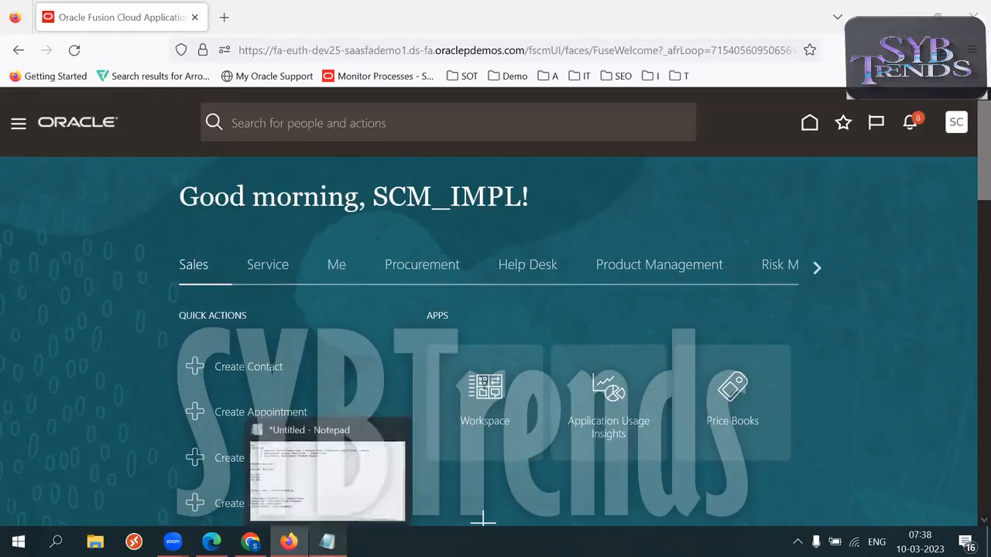
left_click(327, 541)
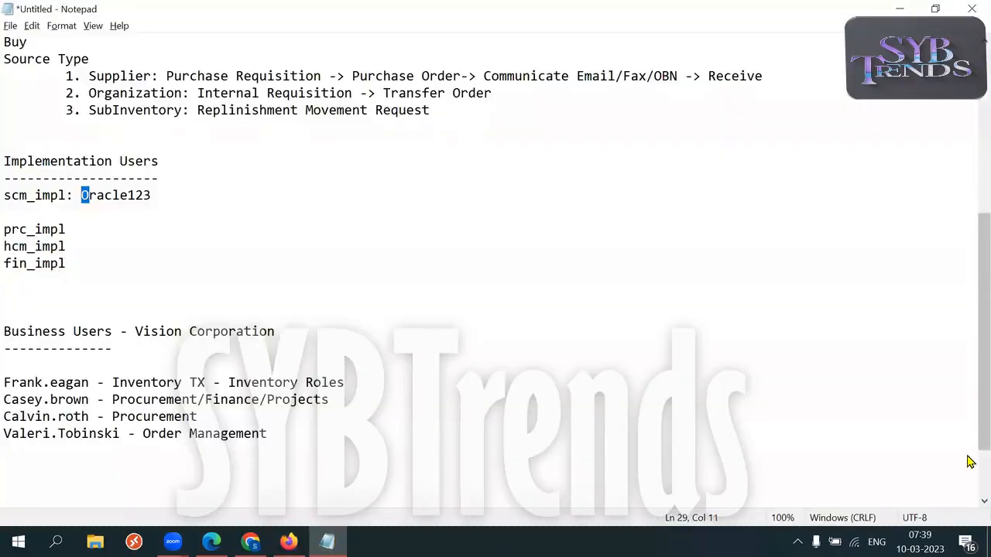
scroll(967, 380, "up", 6)
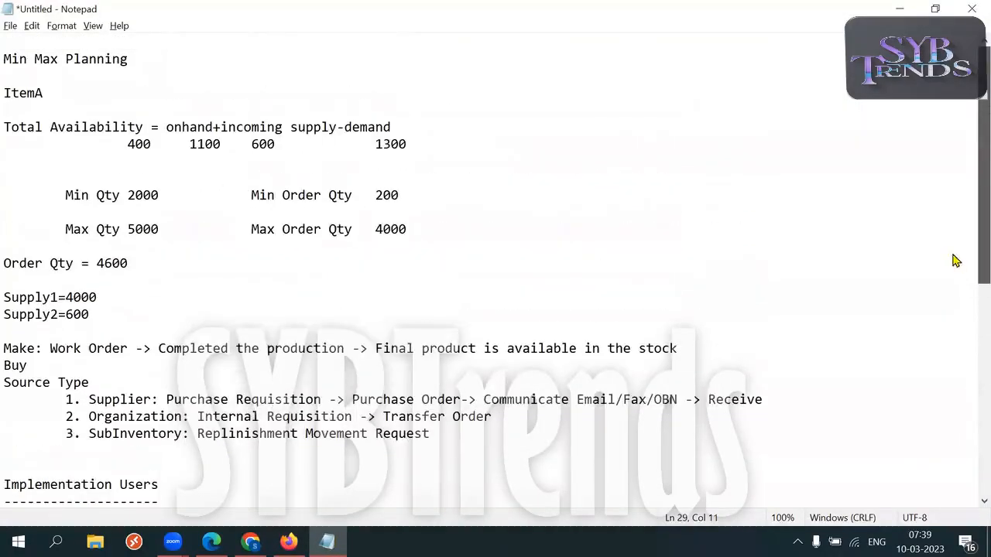
left_click_drag(44, 93, 4, 93)
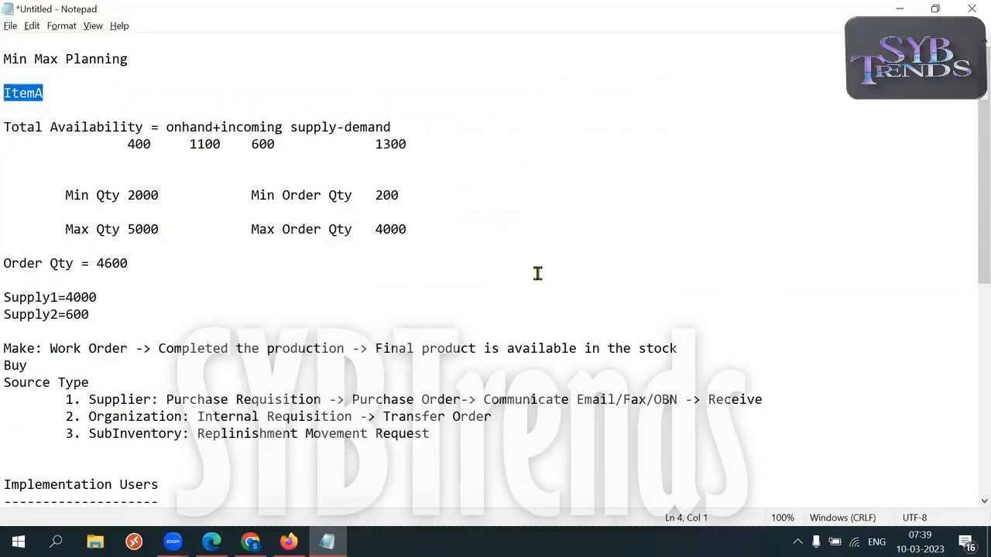
key("alt+Tab")
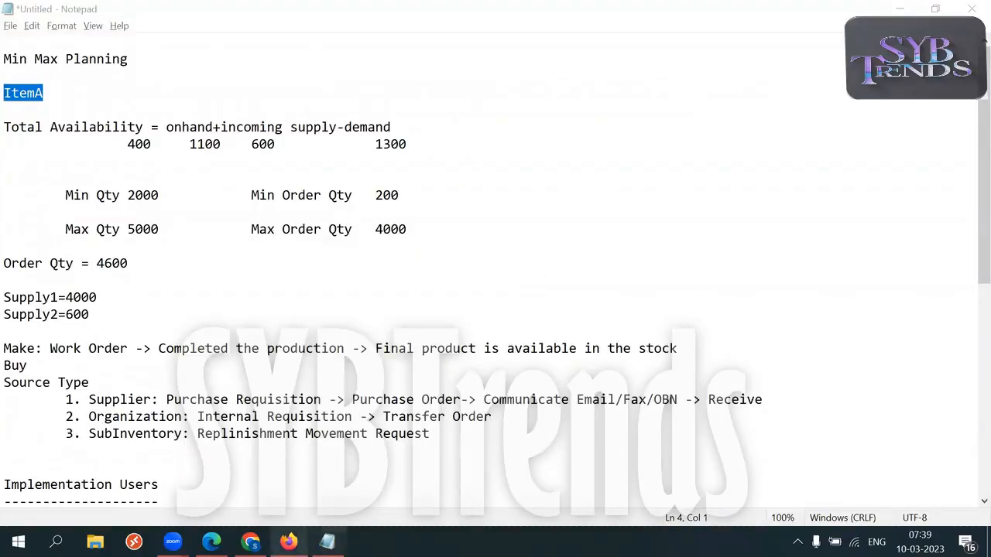
From the home page's Product Management tab, go to Product Information Management.
mouse_move(294, 539)
left_click(288, 464)
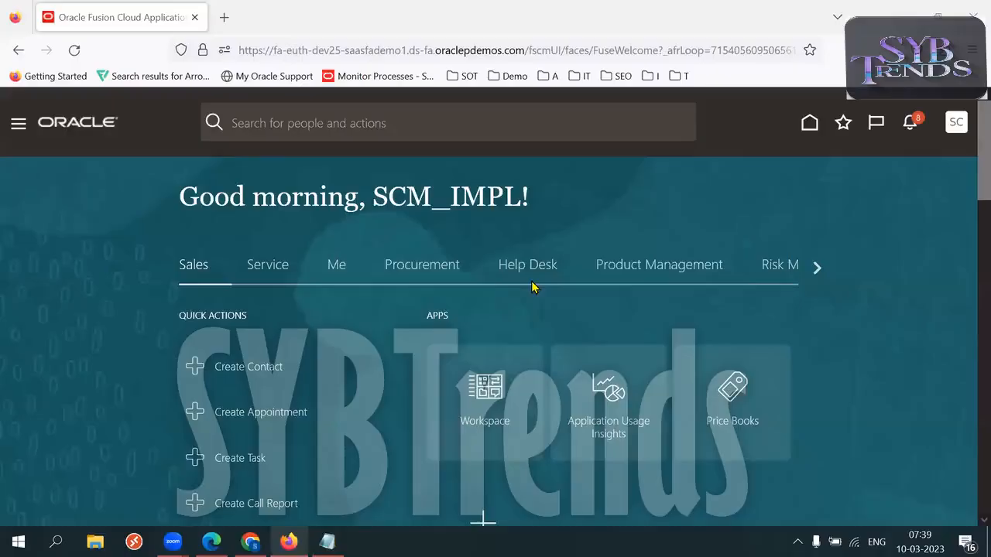
left_click(674, 272)
scroll(969, 166, "down", 2)
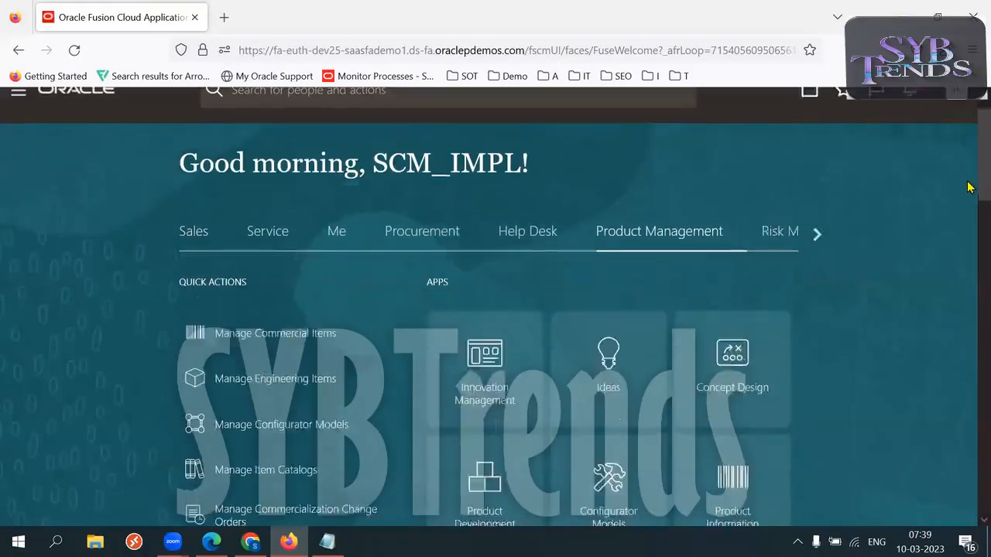
scroll(969, 162, "down", 2)
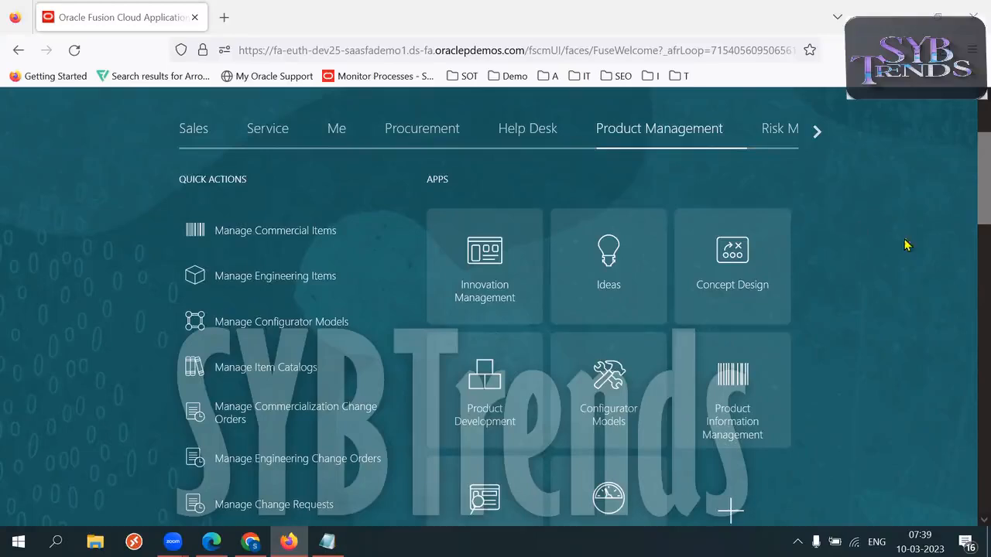
scroll(969, 185, "down", 1)
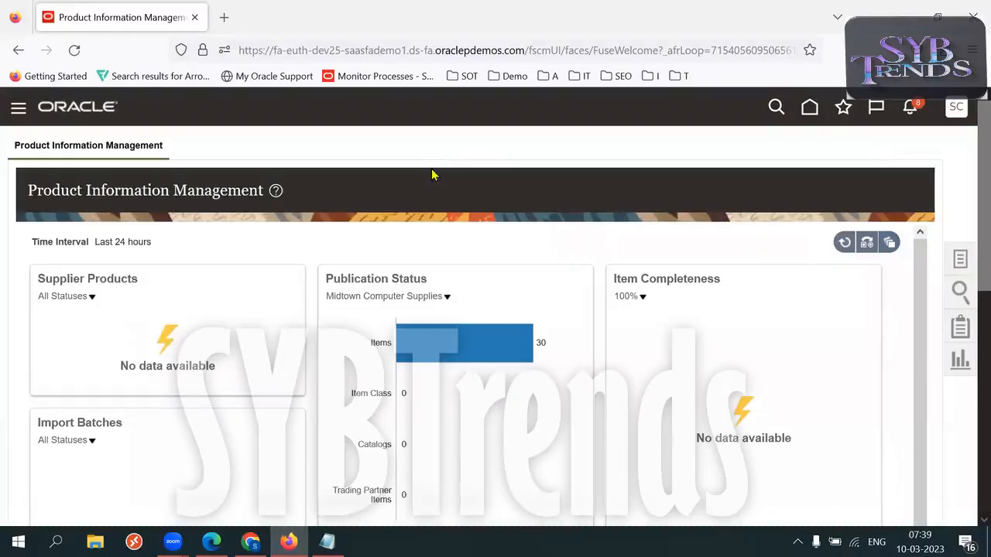
Start a new item for organization 000 Operations with Root Item Class.
left_click(868, 161)
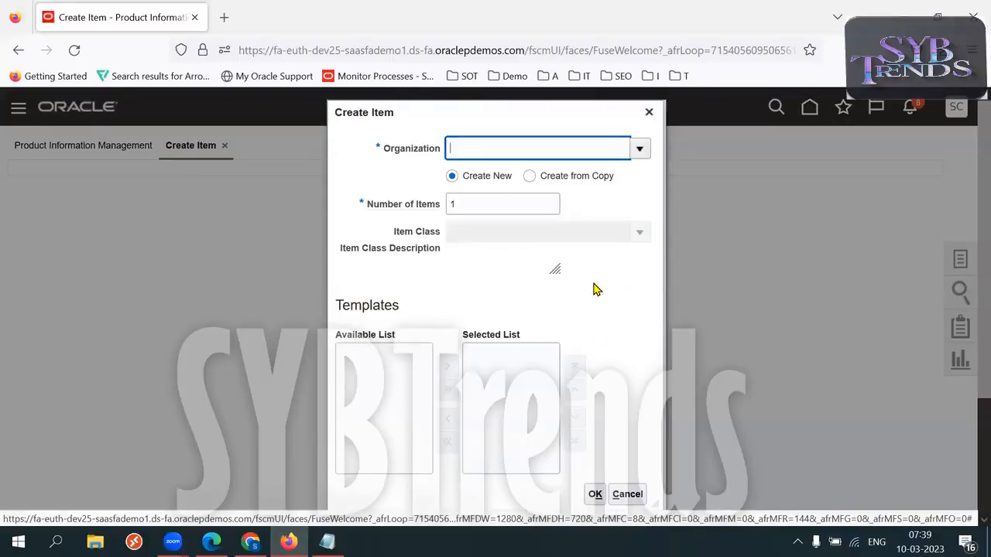
type("000")
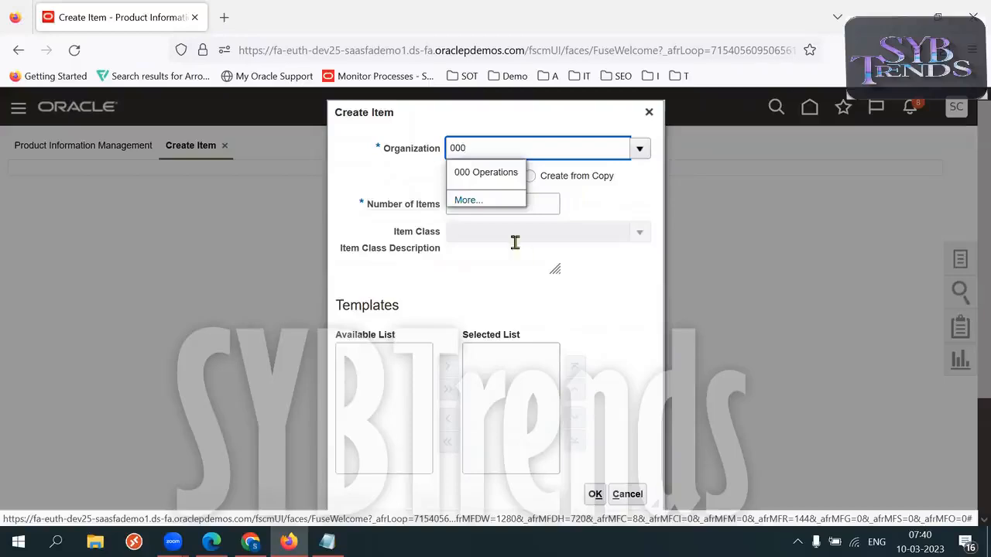
left_click(494, 183)
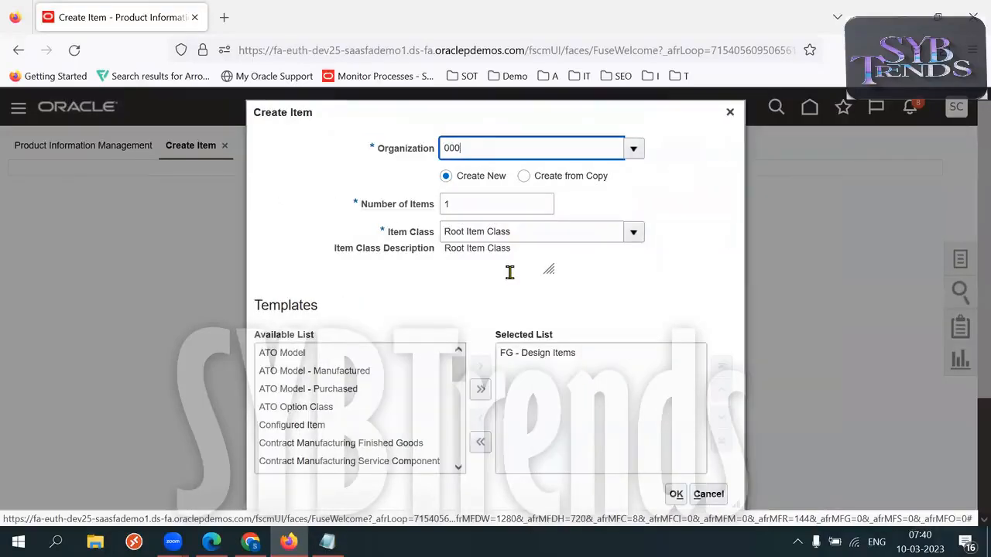
triple_click(536, 239)
triple_click(535, 239)
double_click(535, 239)
triple_click(536, 239)
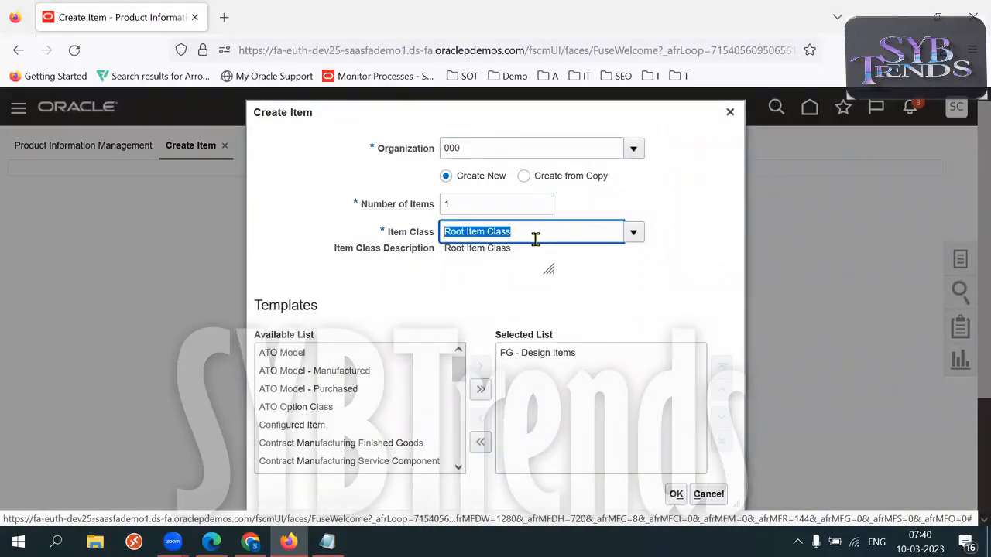
Replace the FG - Design Items template with Purchased Item, keep 1 item, and submit.
left_click(564, 350)
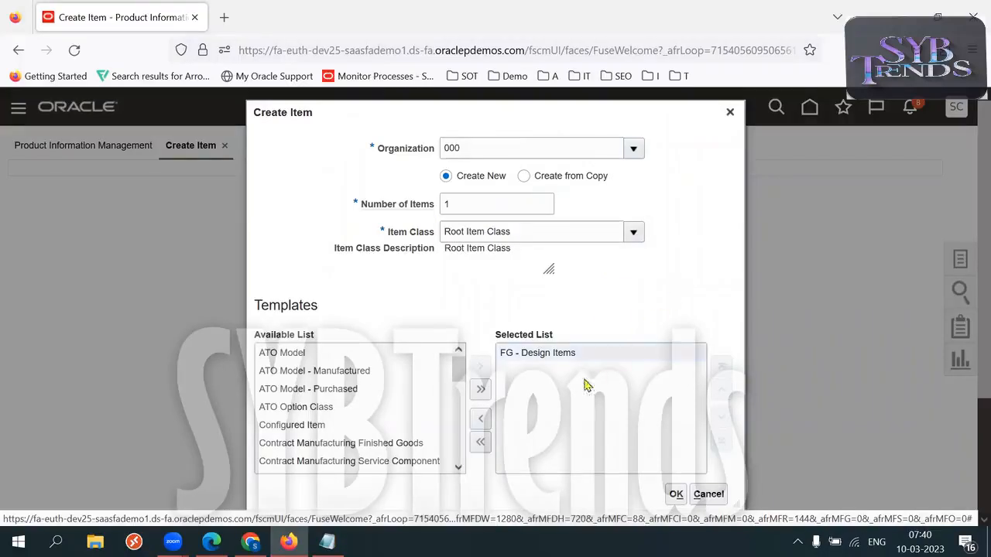
left_click(480, 420)
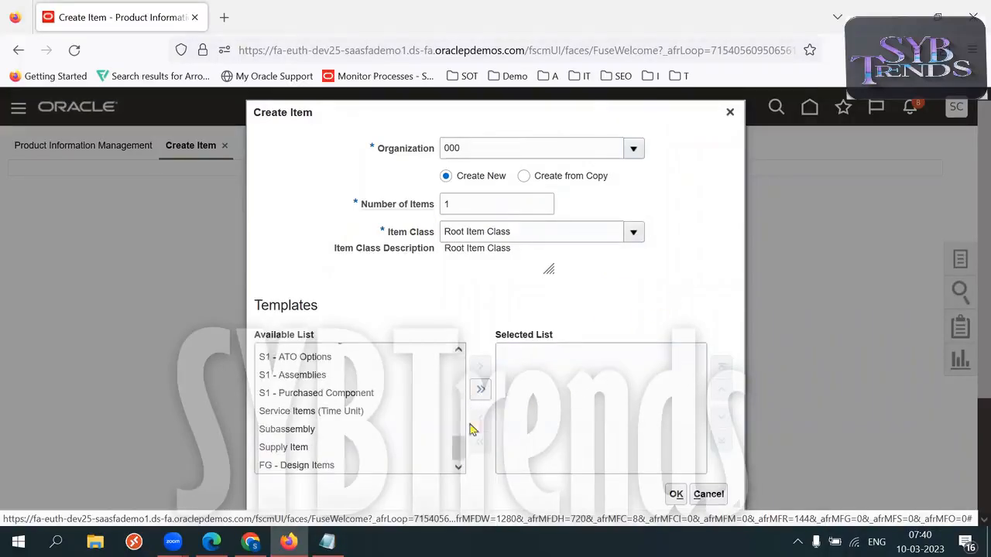
mouse_move(458, 449)
left_mouse_down()
mouse_move(460, 366)
mouse_move(460, 431)
left_mouse_up()
left_click(348, 408)
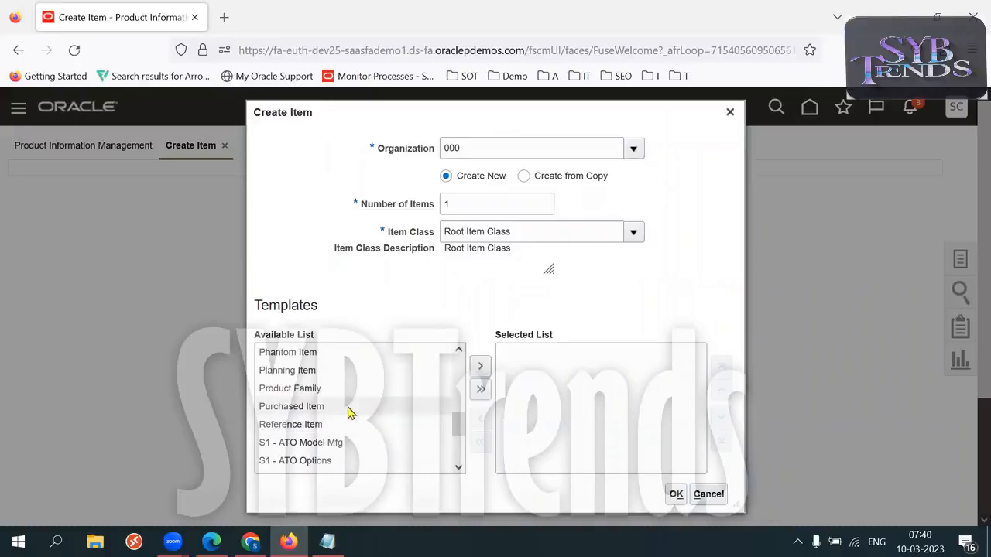
left_click(480, 369)
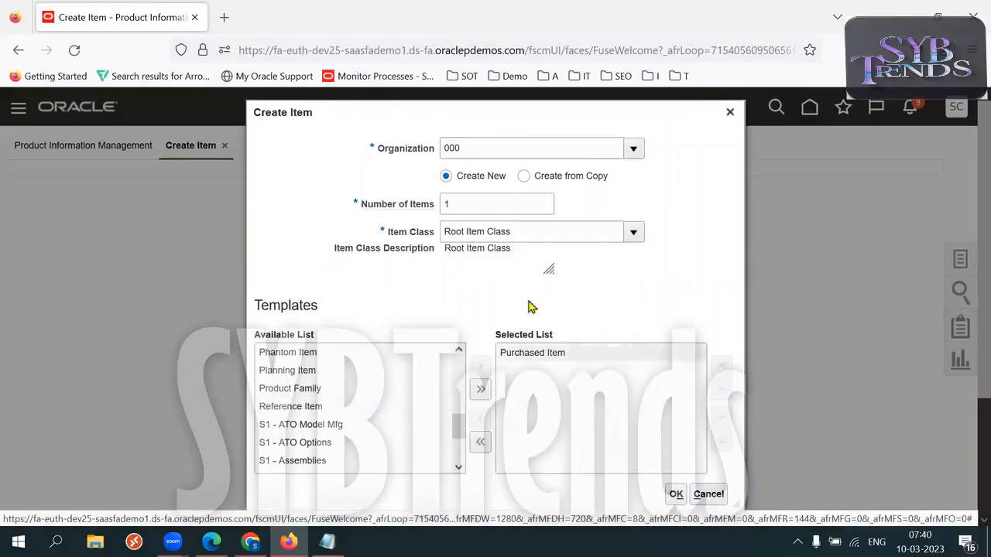
double_click(474, 207)
left_click(606, 302)
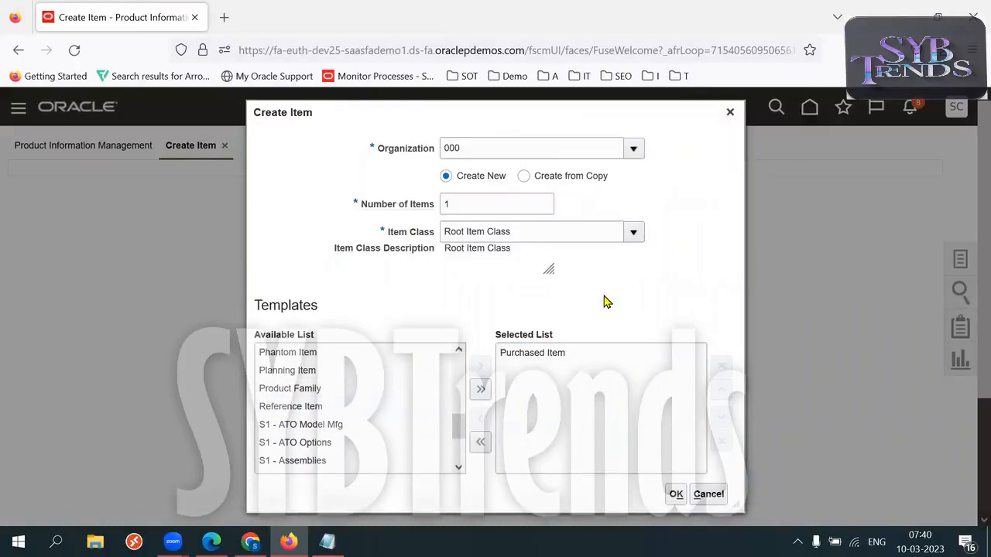
left_click(676, 496)
key("F11")
left_click(676, 468)
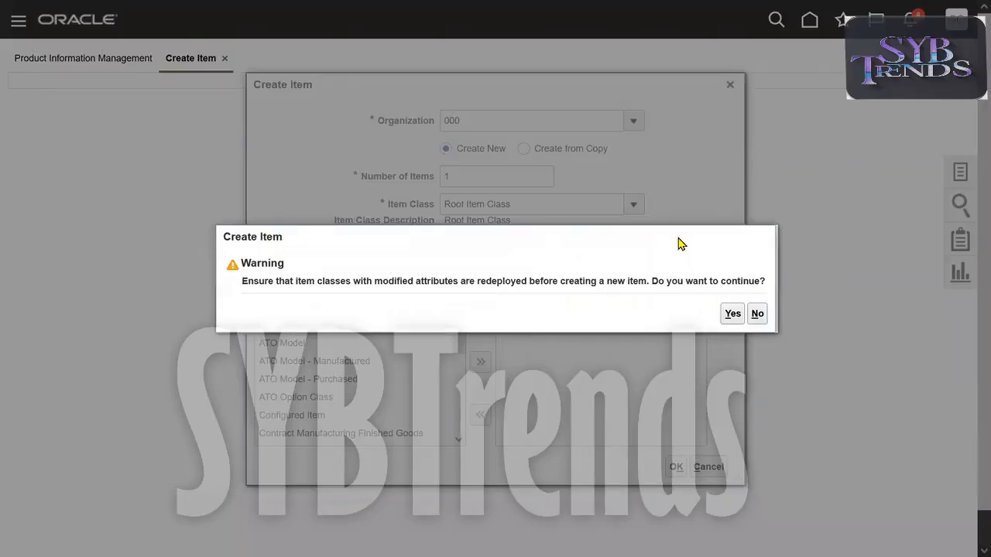
triple_click(358, 281)
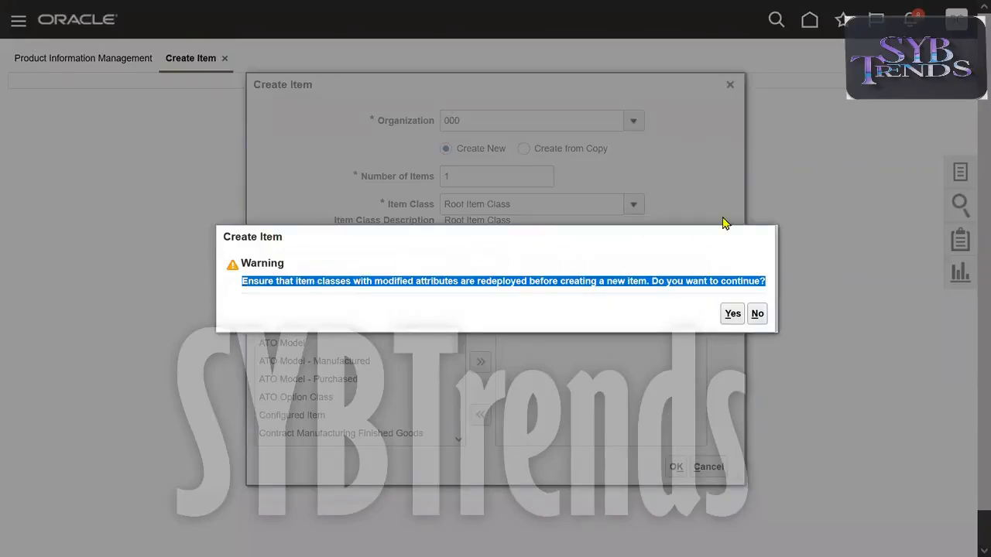
Accept the warning and enter 51K MM Item as both item number and description.
left_click(732, 314)
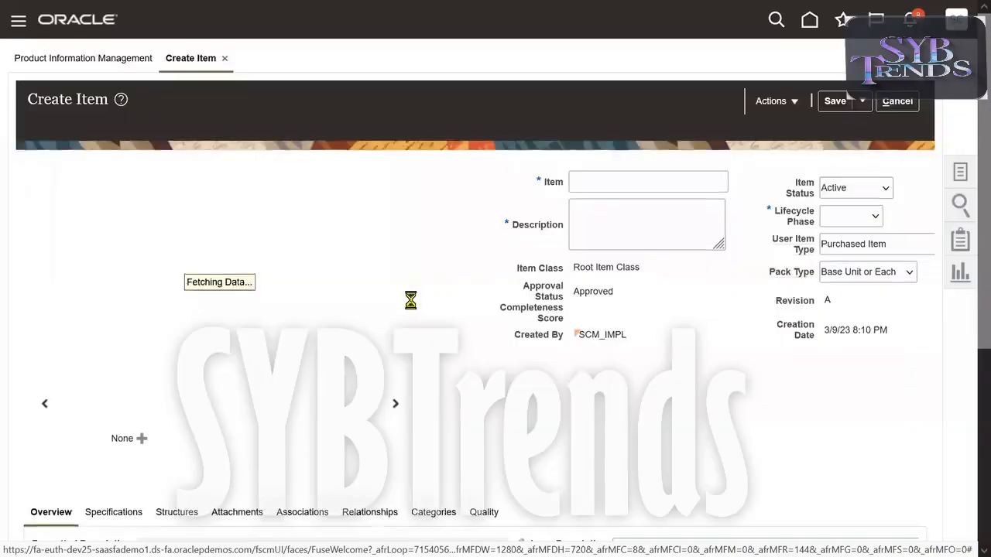
left_click(648, 181)
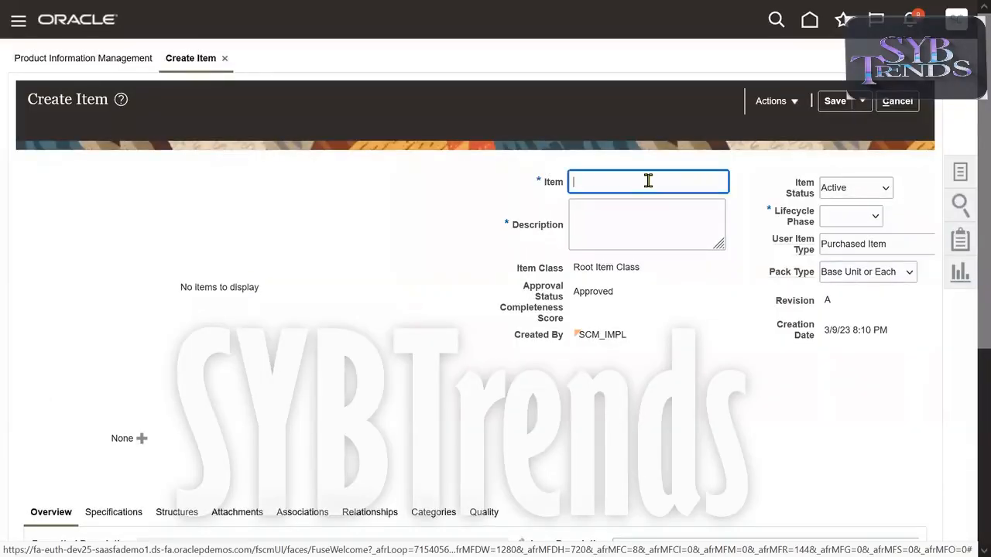
type("51K MM Item")
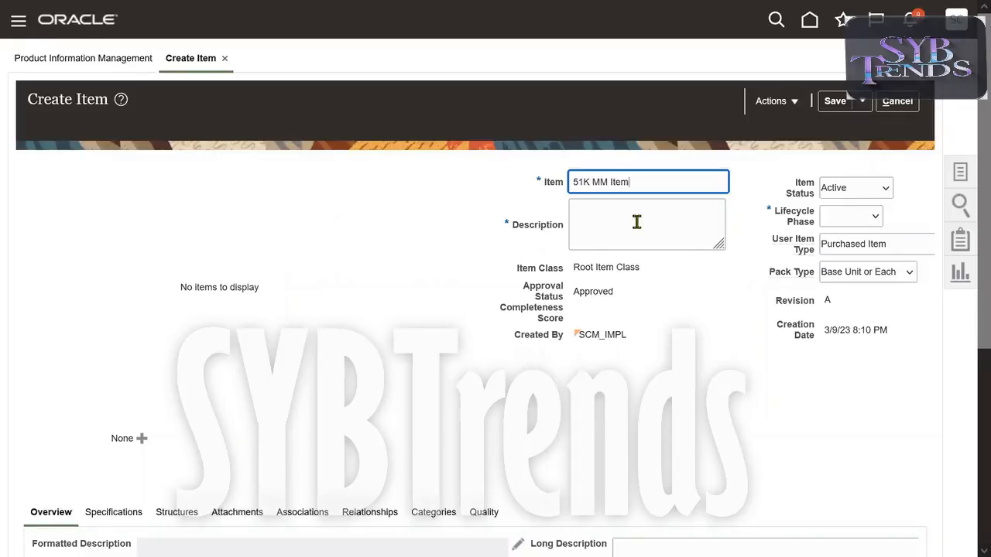
triple_click(653, 183)
key("ctrl+c")
left_click(619, 212)
key("ctrl+v")
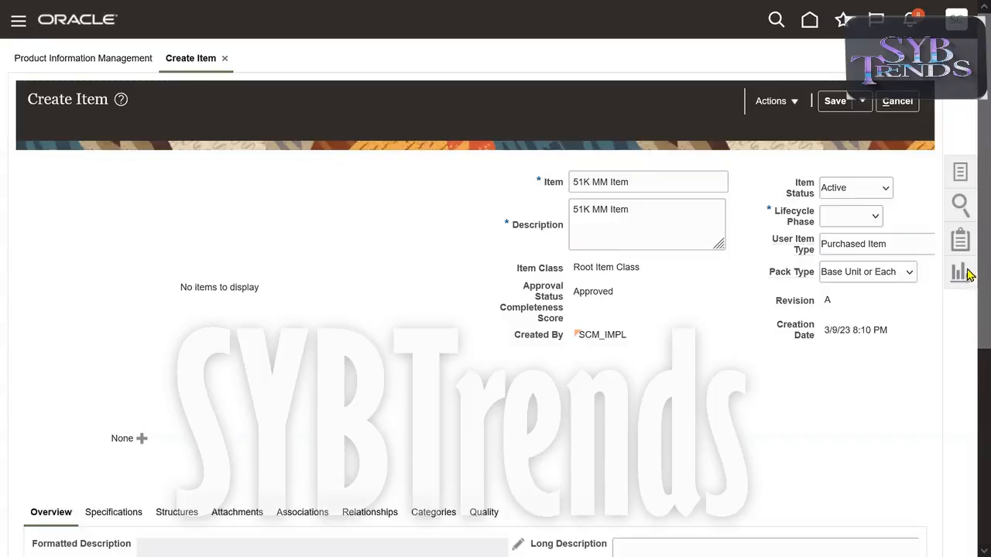
Set the item's Lifecycle Phase to Production.
scroll(896, 264, "down", 1)
left_click(852, 204)
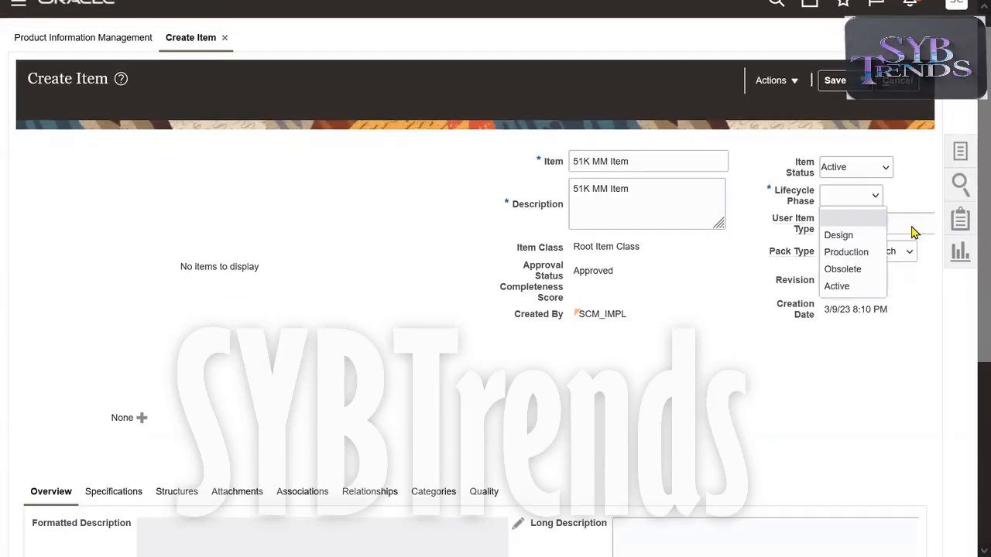
left_click(859, 253)
double_click(797, 203)
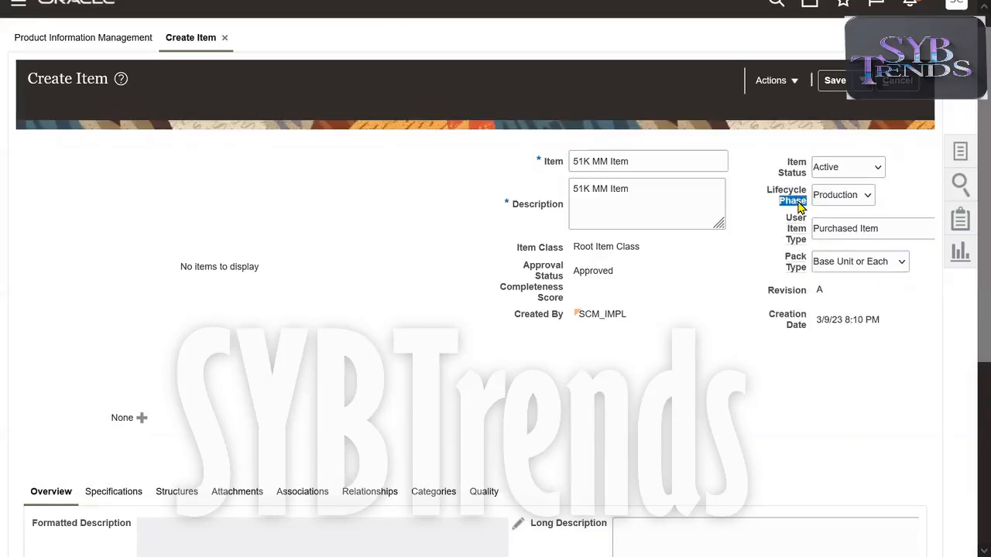
left_click(702, 433)
scroll(967, 255, "down", 1)
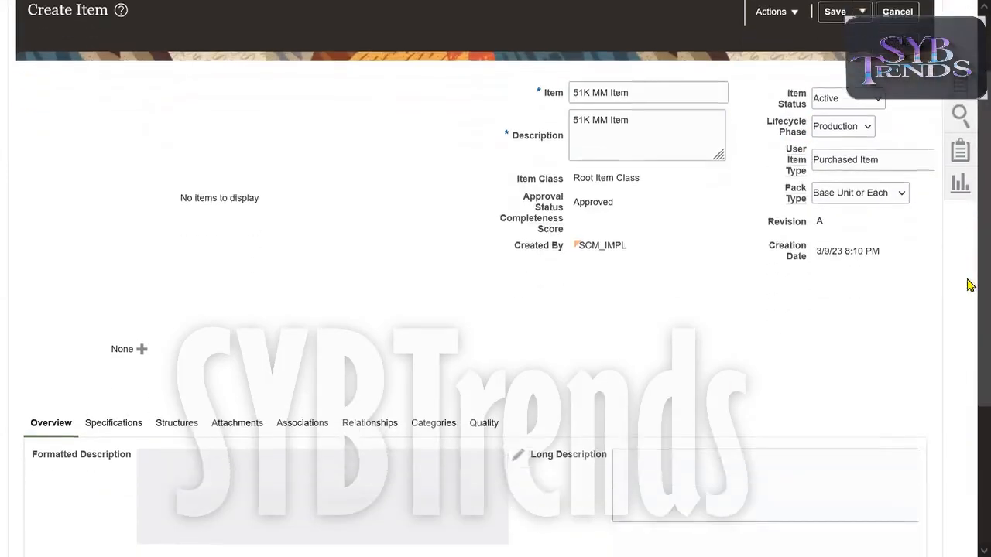
scroll(968, 285, "down", 3)
Check the unit of measure, then view the Item Organization Inventory and Planning specifications.
left_click(275, 395)
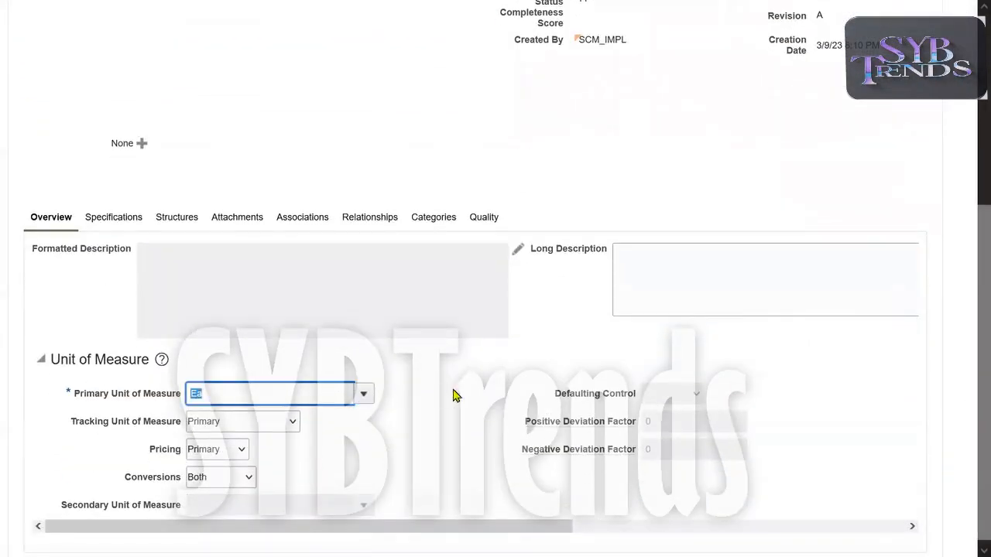
left_click(118, 218)
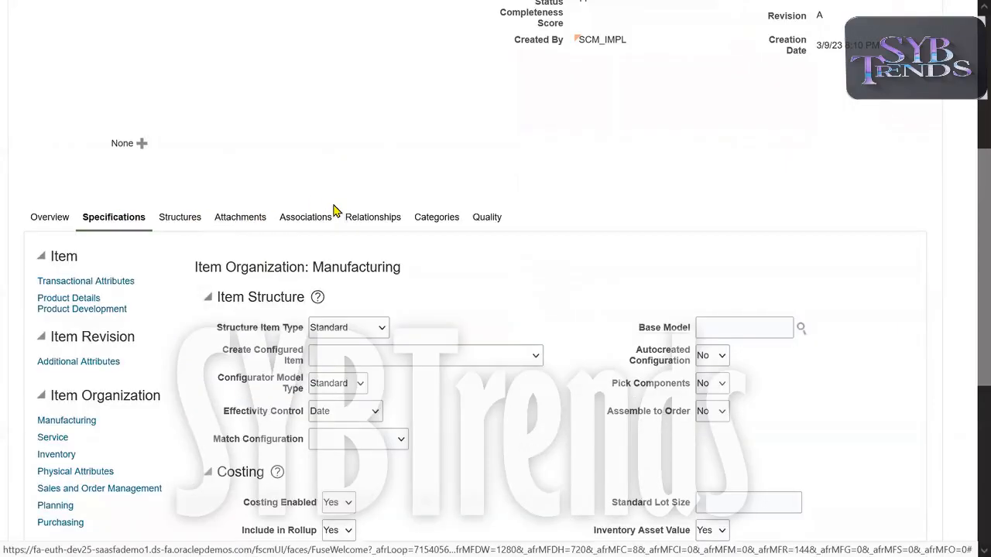
scroll(615, 250, "down", 2)
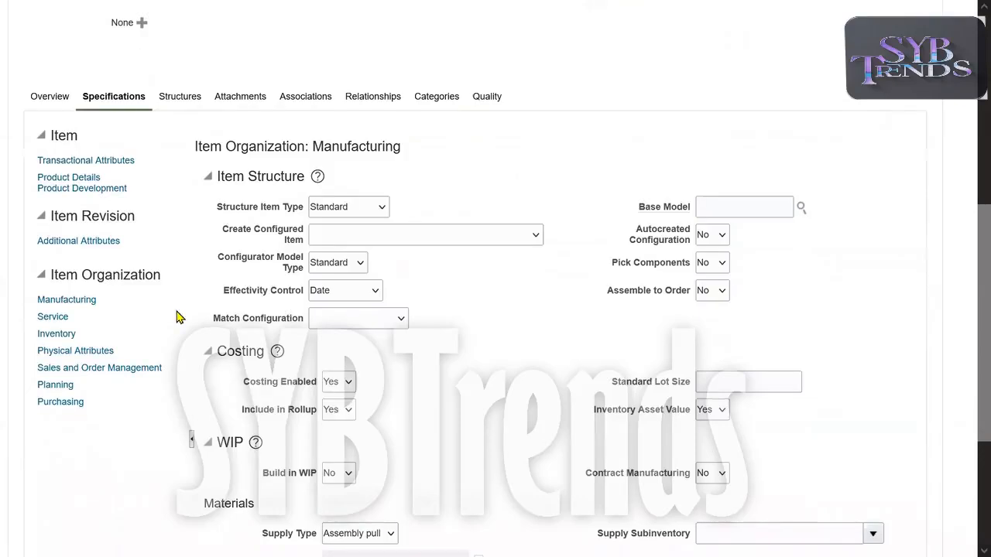
left_click(45, 334)
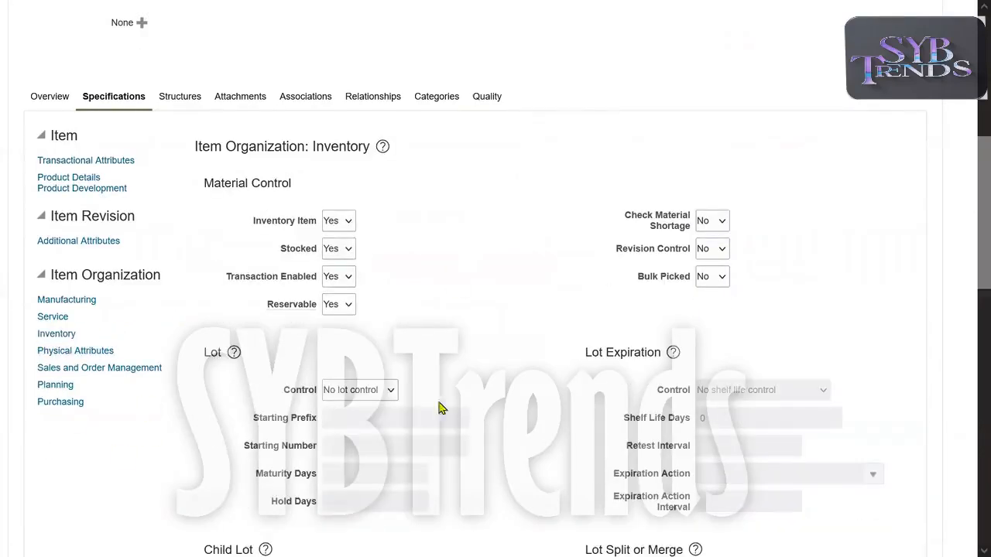
scroll(496, 365, "down", 5)
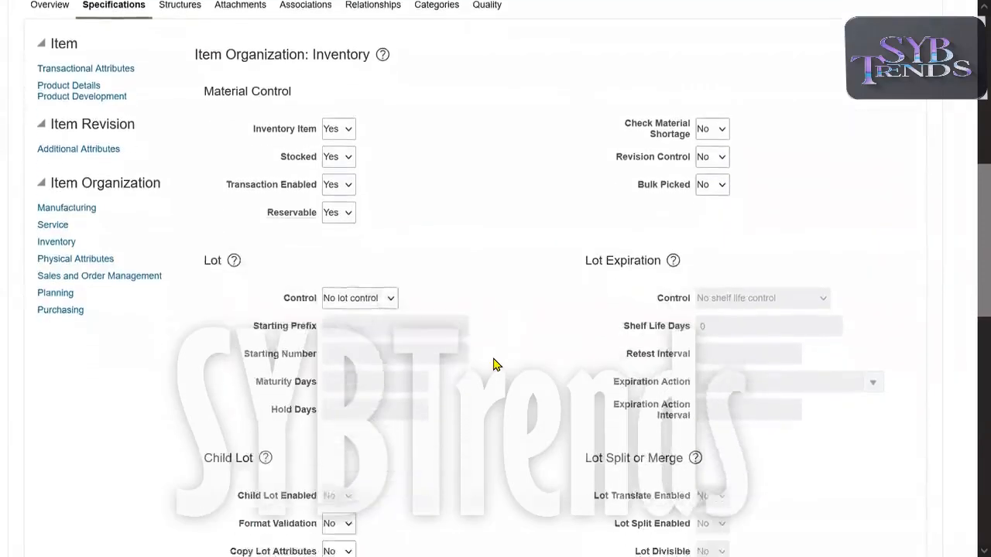
scroll(496, 365, "up", 4)
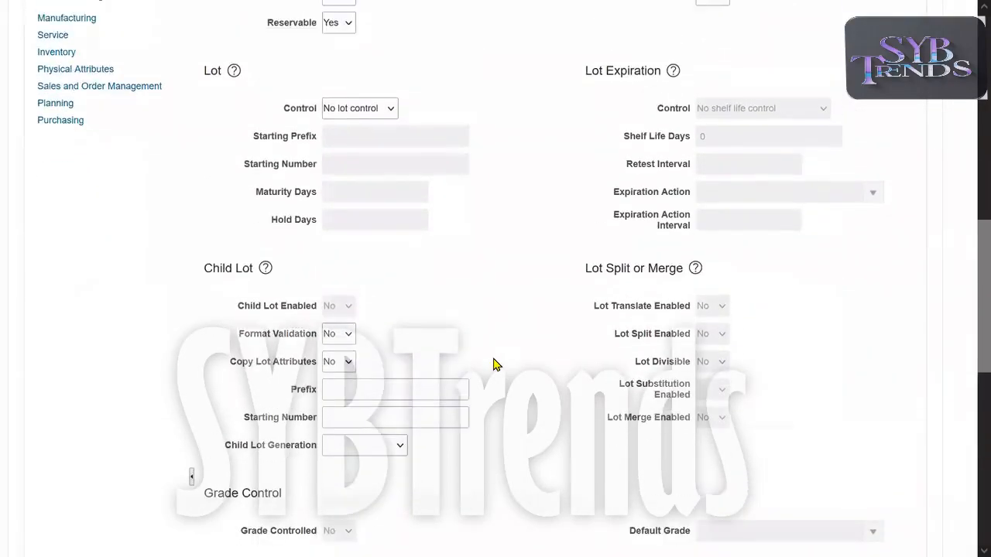
left_click(55, 305)
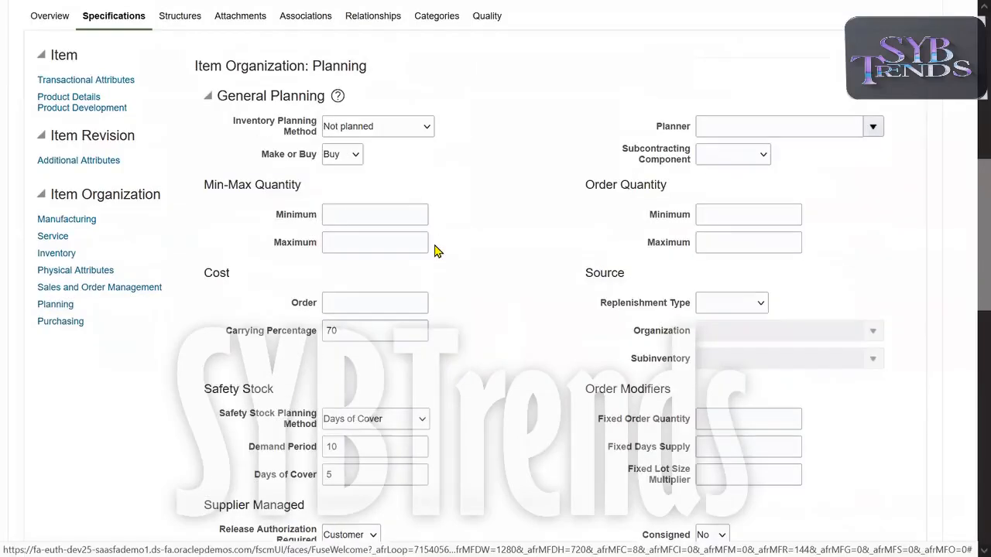
left_click(55, 253)
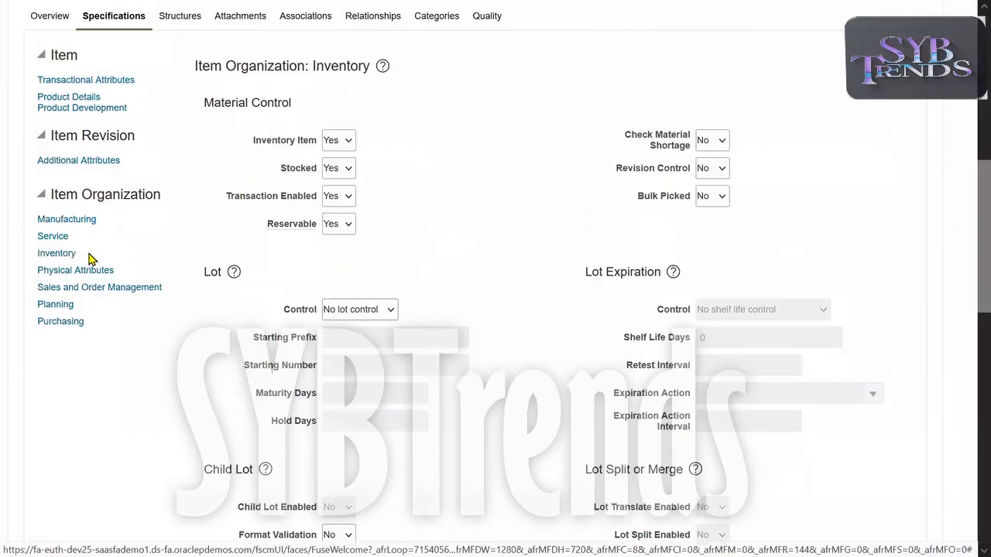
Review the Lot, Serial and Cycle Count Enabled inventory settings.
left_click_drag(206, 273, 480, 325)
left_click(496, 401)
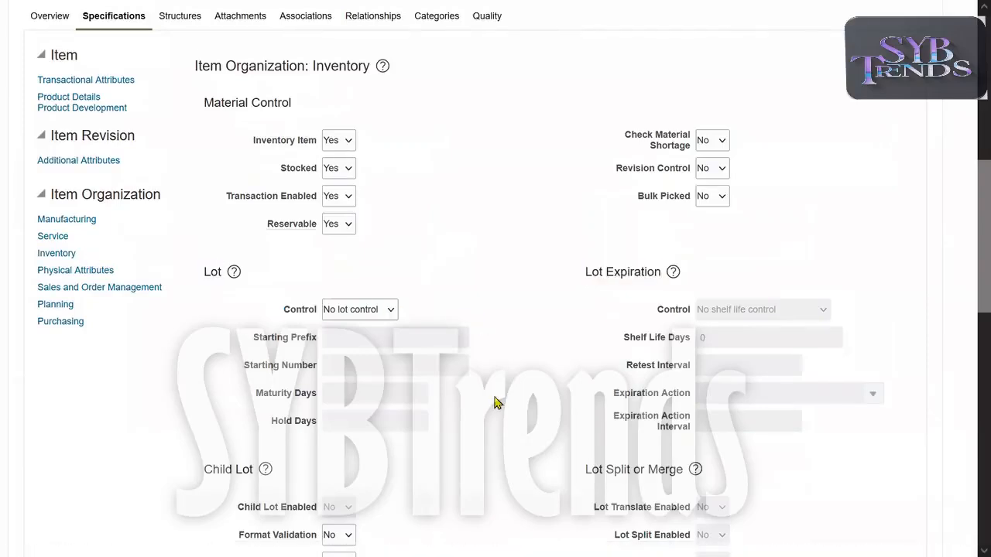
scroll(496, 401, "down", 5)
left_click_drag(206, 419, 285, 421)
left_click(520, 371)
scroll(519, 371, "down", 1)
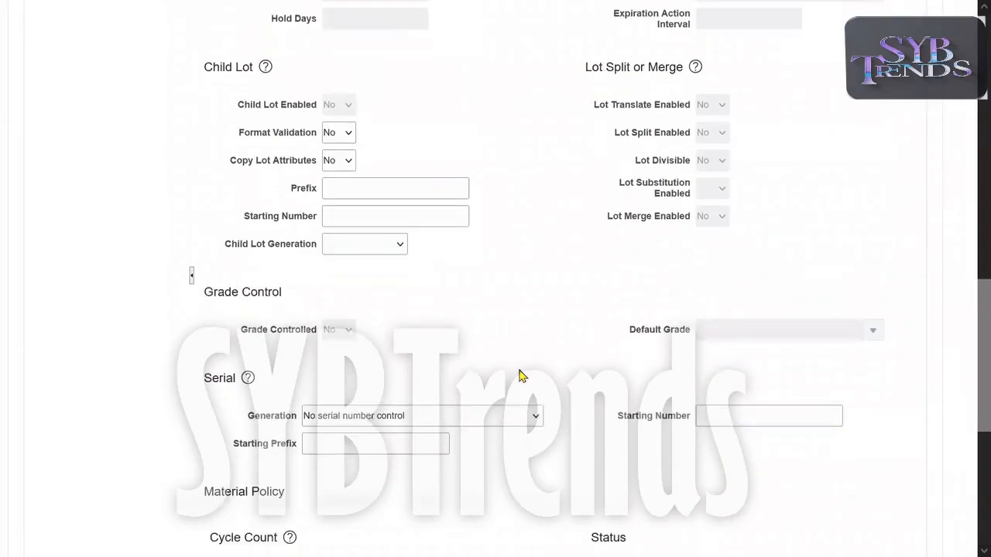
scroll(519, 375, "down", 3)
left_click_drag(235, 397, 310, 401)
triple_click(267, 401)
double_click(267, 401)
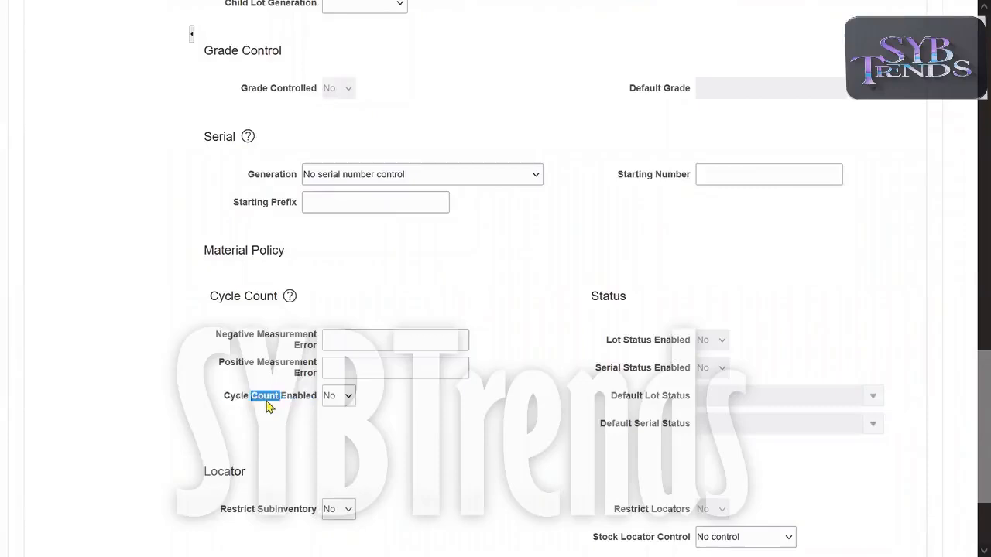
triple_click(267, 405)
left_click(519, 409)
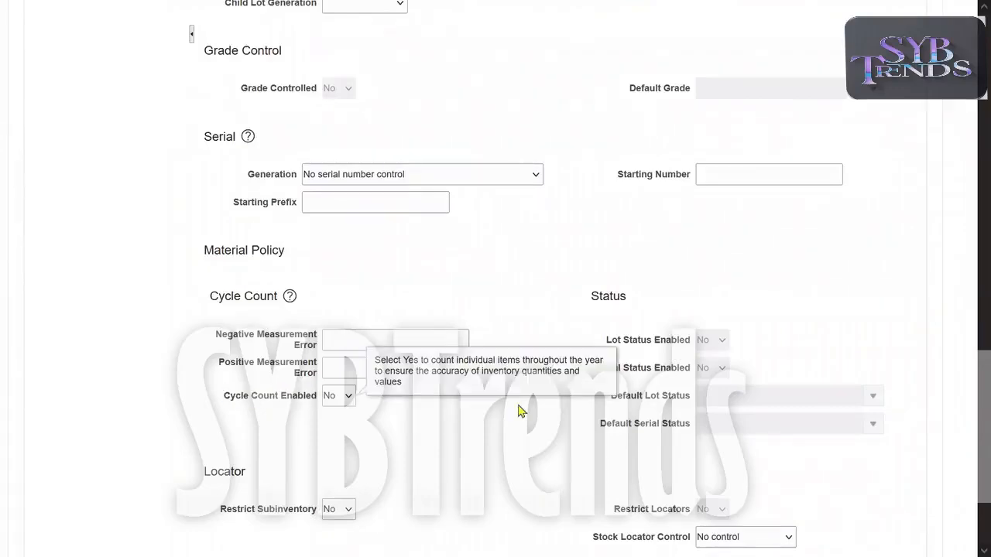
Review the Default Lot Status and Default Serial Status settings.
left_click_drag(628, 398, 701, 402)
left_click_drag(608, 425, 690, 405)
left_click(671, 403)
triple_click(672, 403)
left_click(672, 403)
triple_click(672, 404)
double_click(672, 403)
triple_click(672, 403)
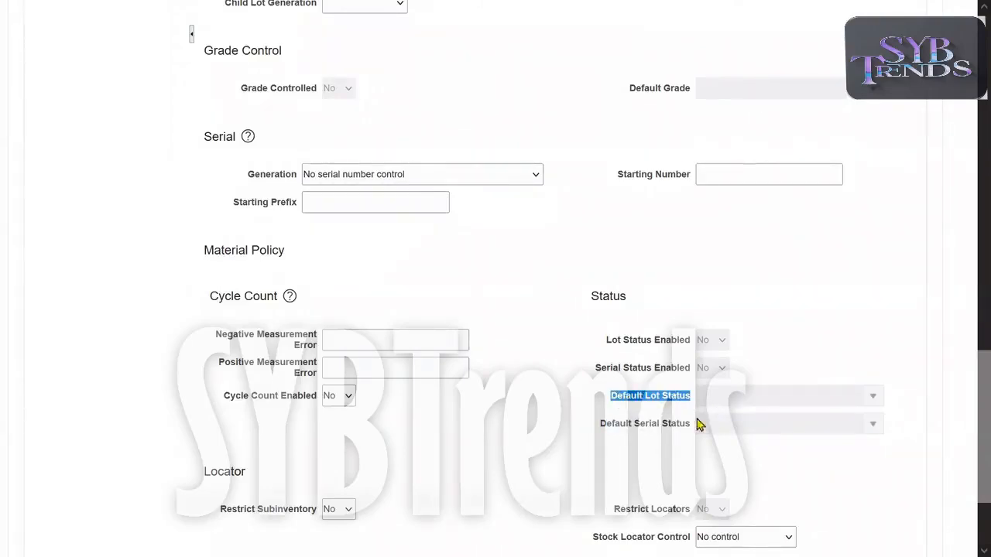
triple_click(658, 431)
triple_click(657, 431)
triple_click(657, 431)
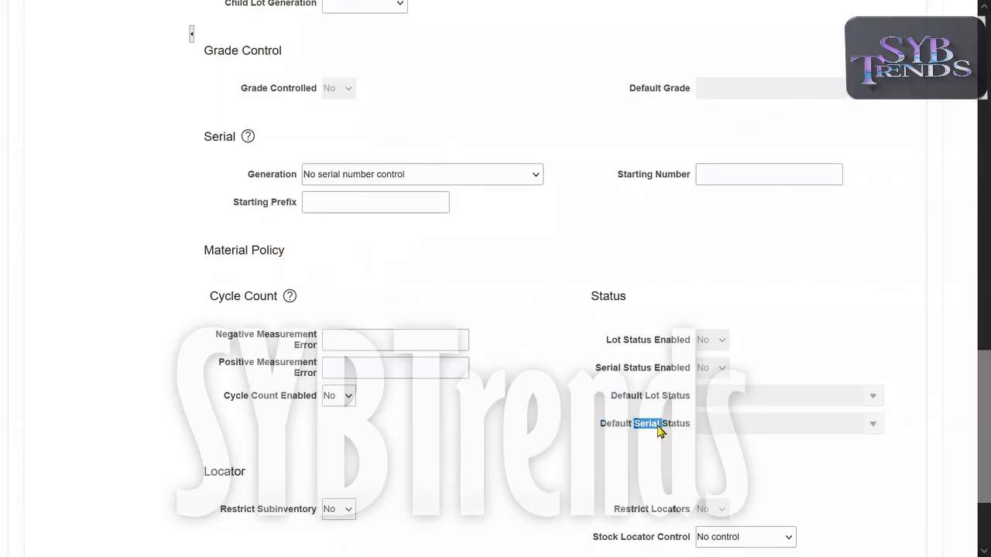
triple_click(658, 431)
triple_click(658, 431)
double_click(657, 431)
left_click(547, 294)
scroll(546, 294, "up", 6)
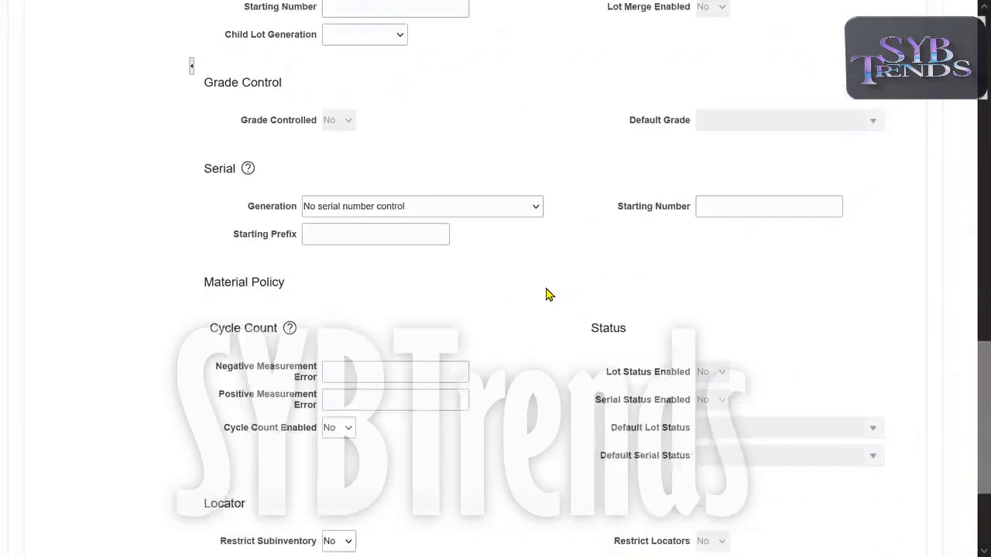
scroll(546, 294, "up", 2)
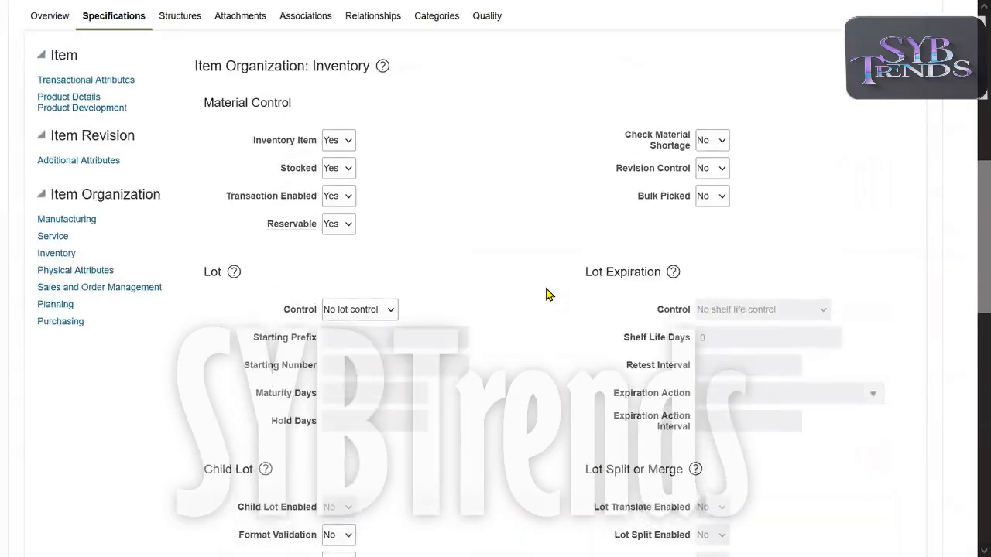
left_click(55, 306)
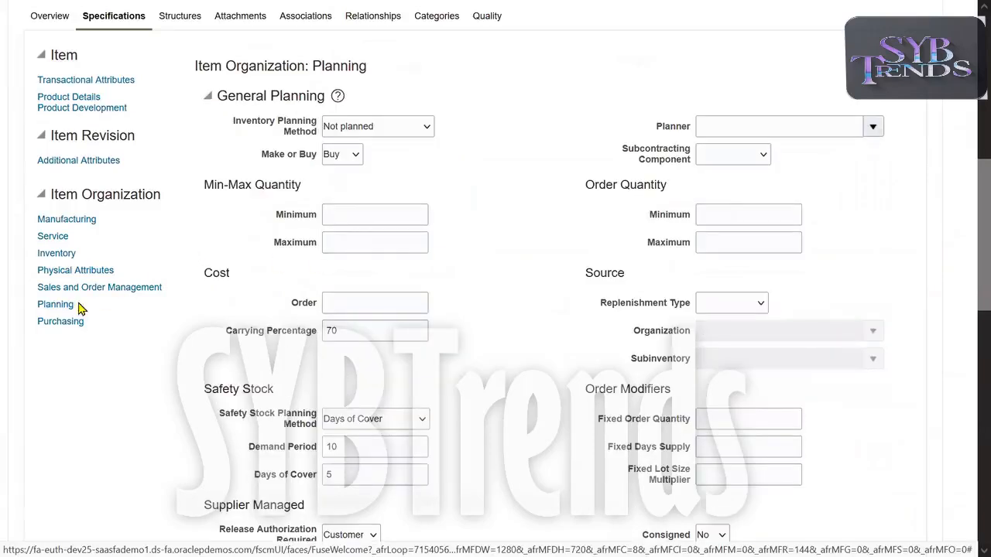
left_click_drag(235, 121, 307, 136)
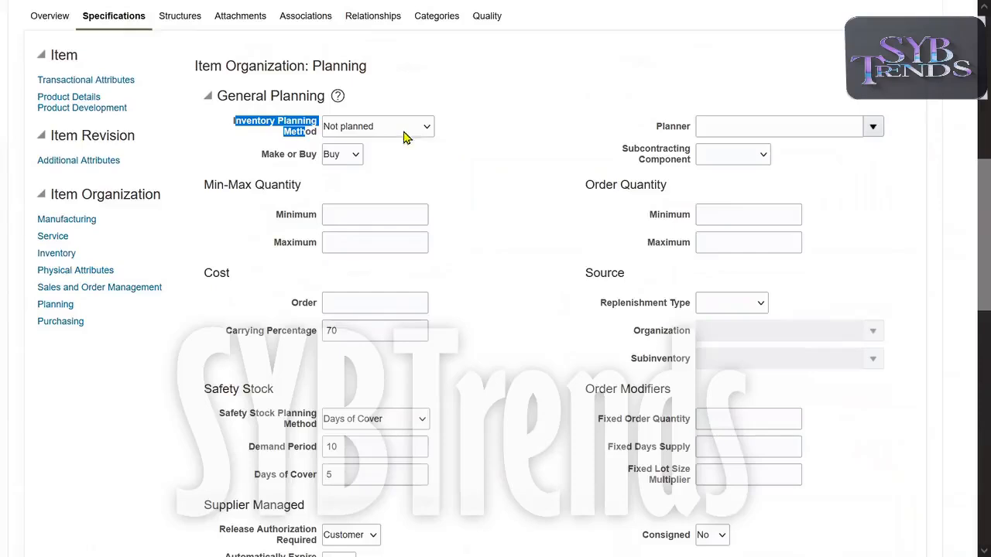
left_click(421, 150)
scroll(969, 217, "up", 2)
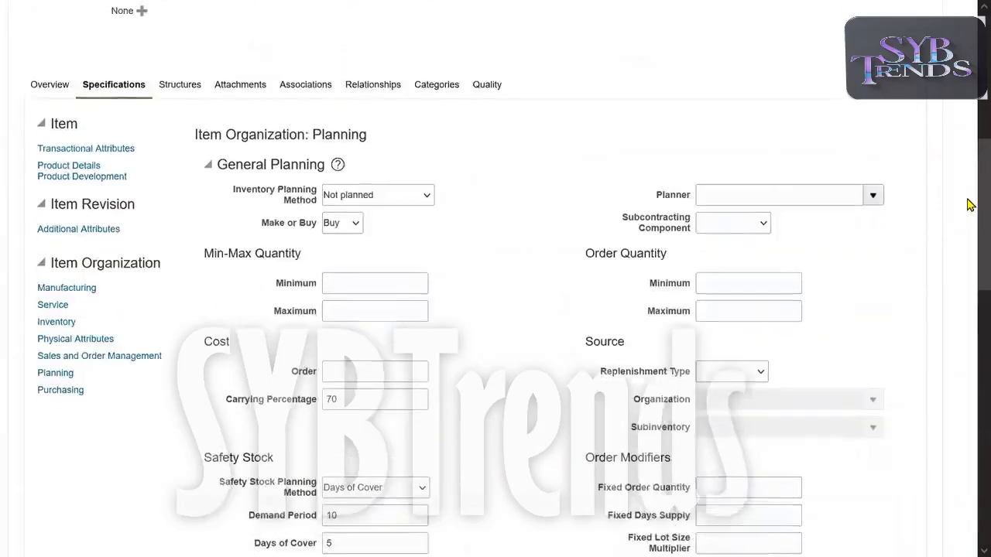
left_click_drag(260, 293, 308, 298)
left_click(353, 299)
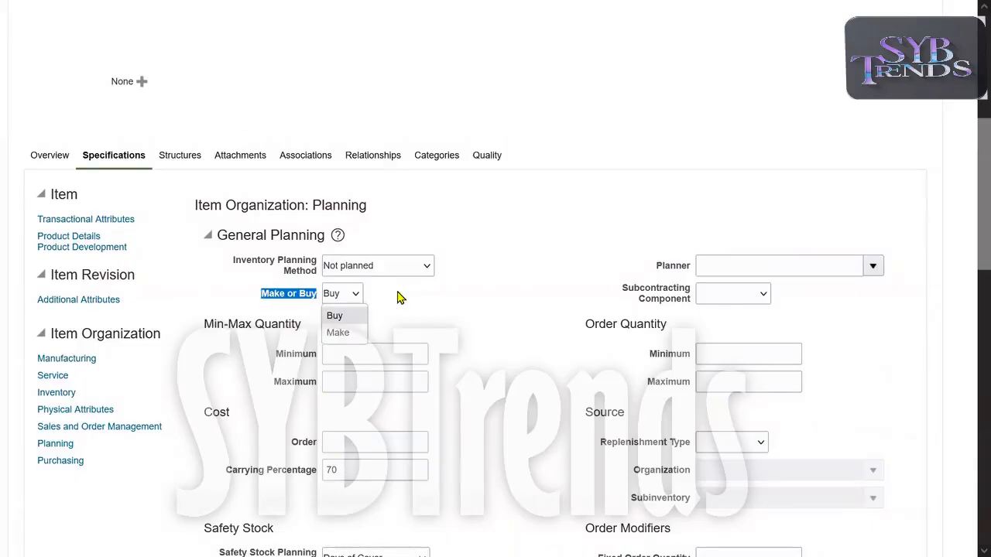
left_click(358, 320)
left_click_drag(252, 301, 314, 298)
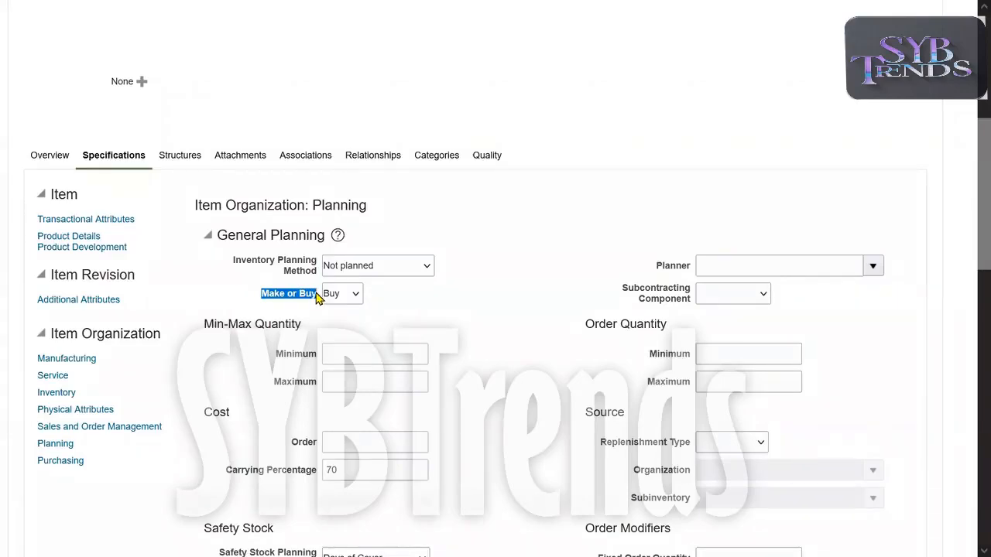
left_click(350, 296)
left_click(347, 316)
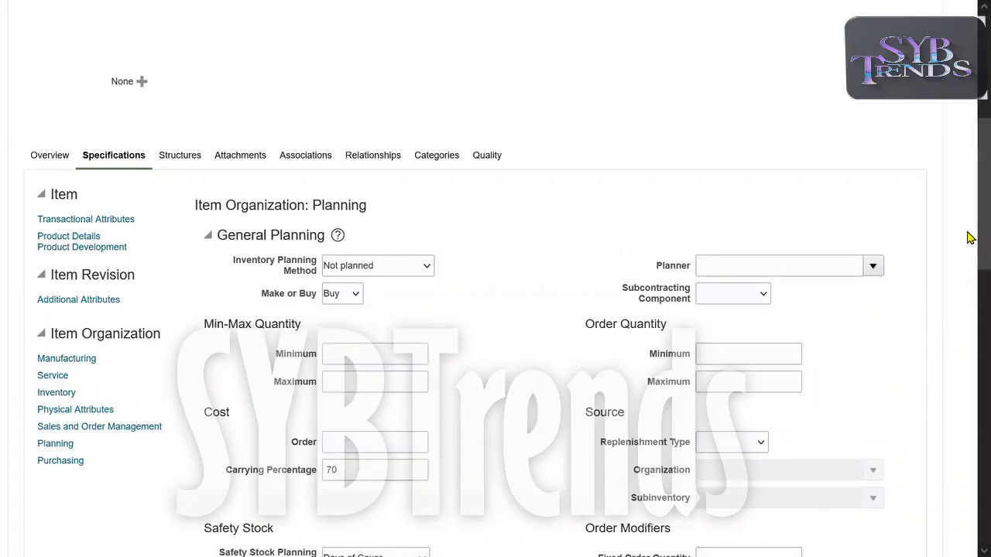
scroll(967, 232, "up", 4)
left_click_drag(783, 173, 805, 201)
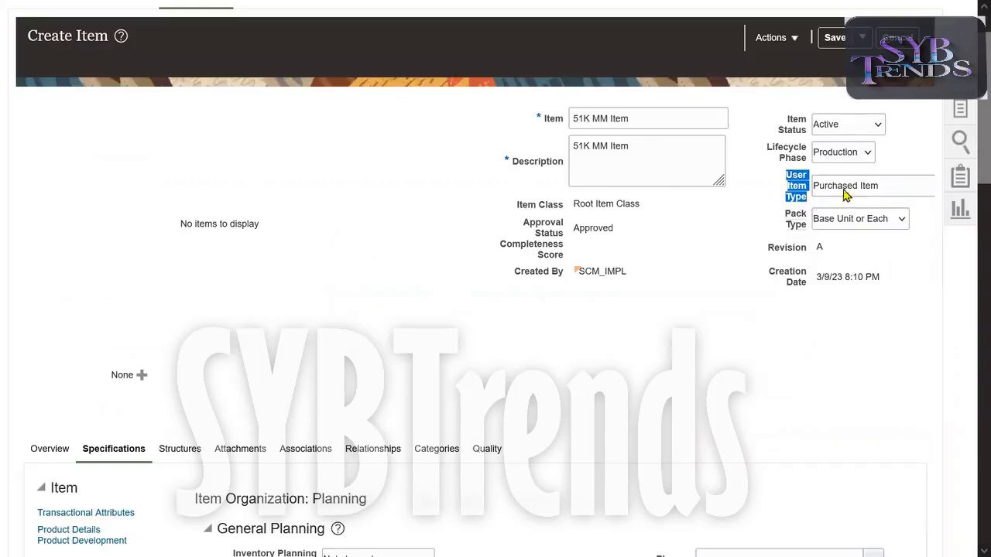
scroll(967, 224, "down", 3)
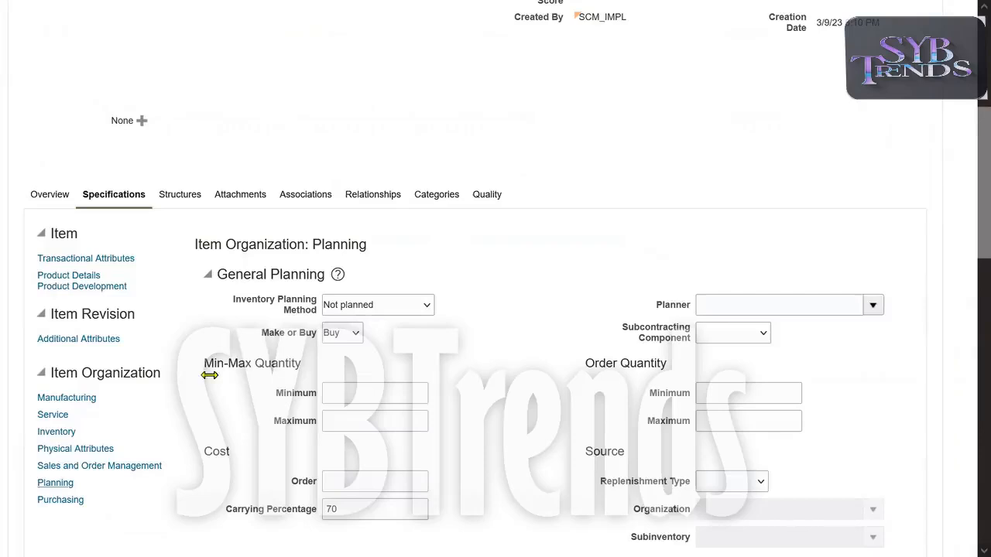
left_click_drag(285, 336, 299, 335)
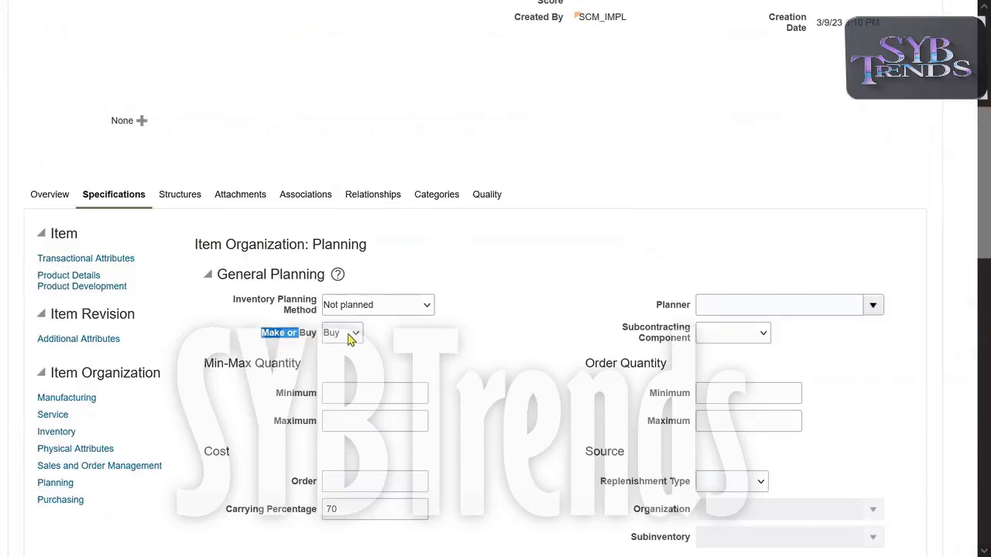
left_click(478, 343)
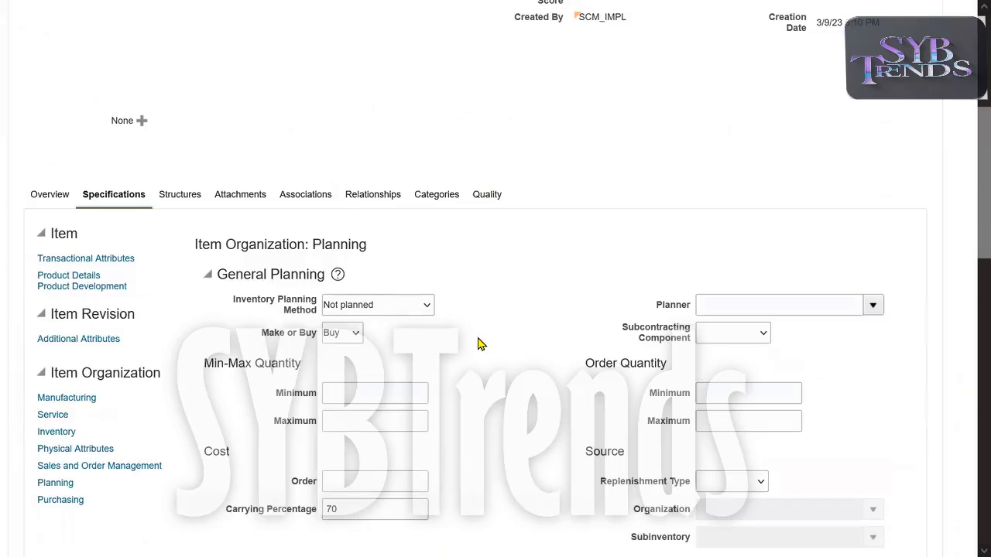
scroll(477, 343, "down", 1)
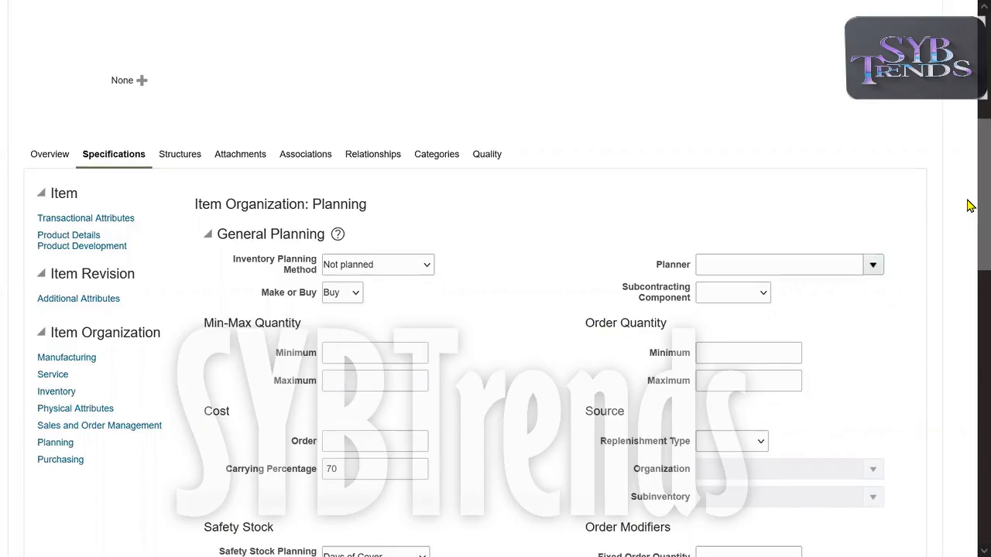
Review the planning method and Min-Max Quantity planning fields.
scroll(967, 203, "up", 1)
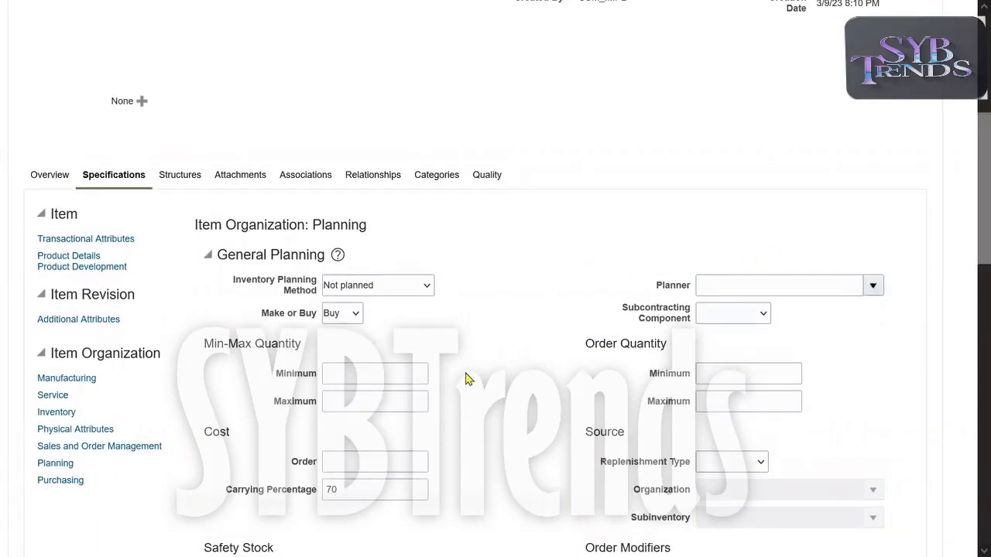
left_click_drag(236, 280, 298, 303)
left_click_drag(210, 343, 333, 399)
left_click(537, 376)
left_click_drag(967, 197, 967, 196)
scroll(970, 201, "up", 4)
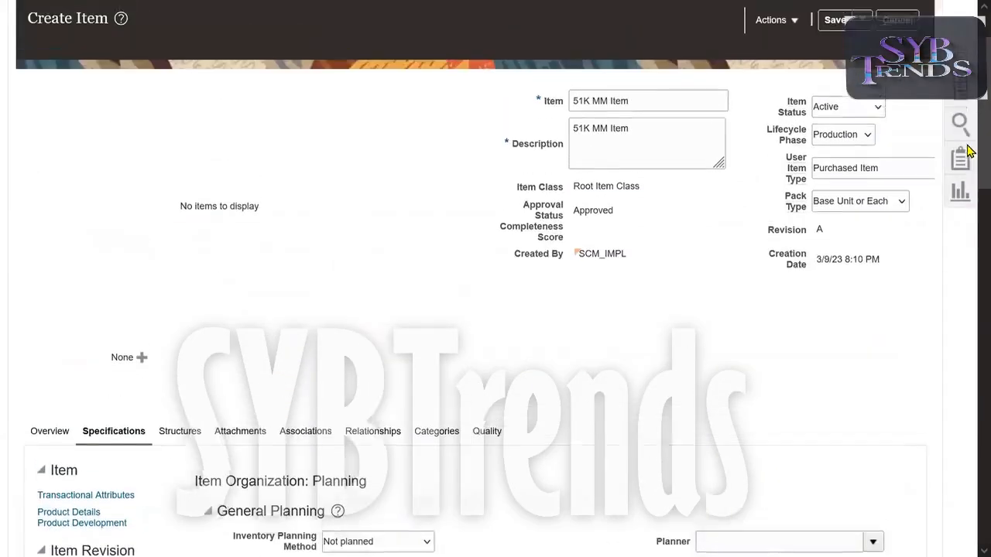
scroll(970, 238, "down", 4)
scroll(970, 237, "down", 3)
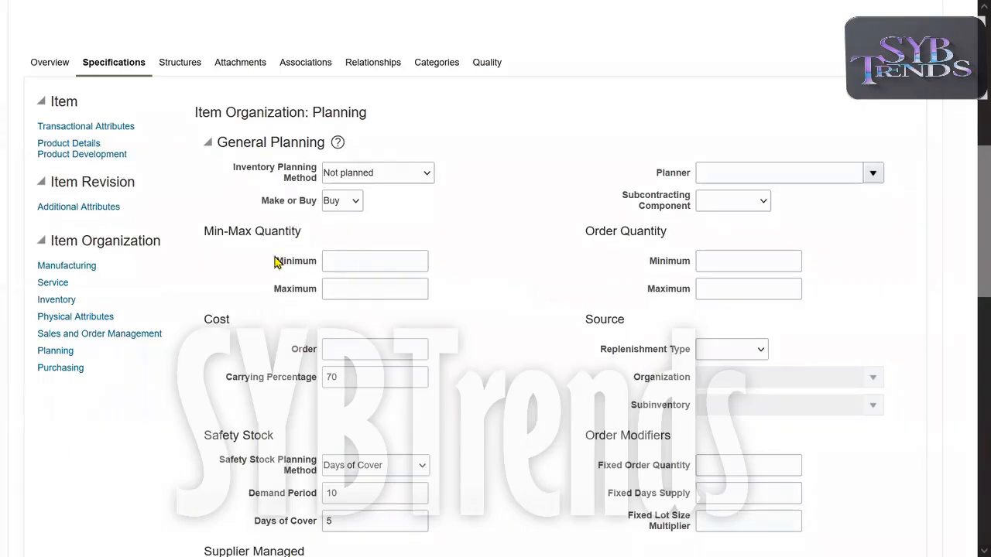
Review the Minimum, Maximum and Order Quantity fields, then view the item's Associations.
left_click_drag(242, 184, 338, 283)
left_click_drag(389, 319, 556, 290)
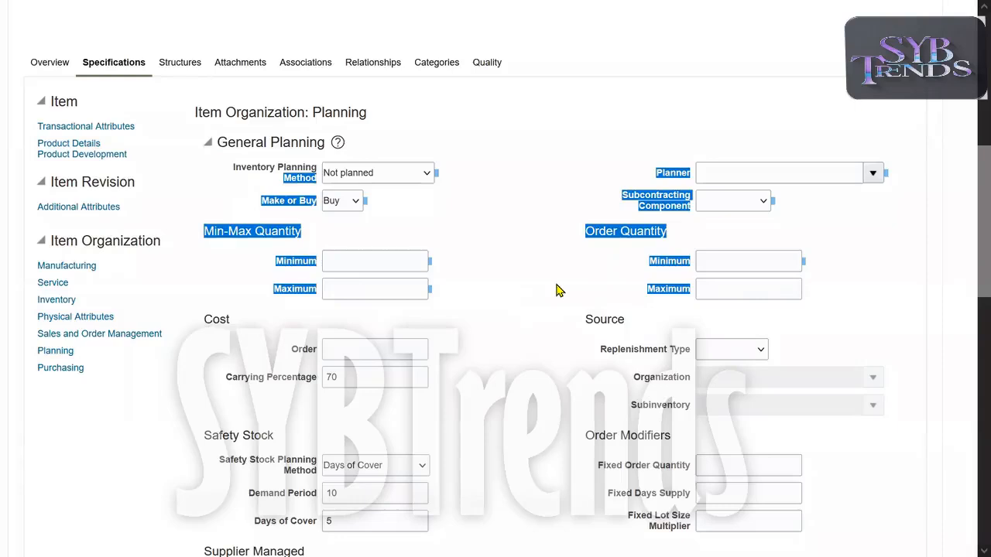
left_click(503, 284)
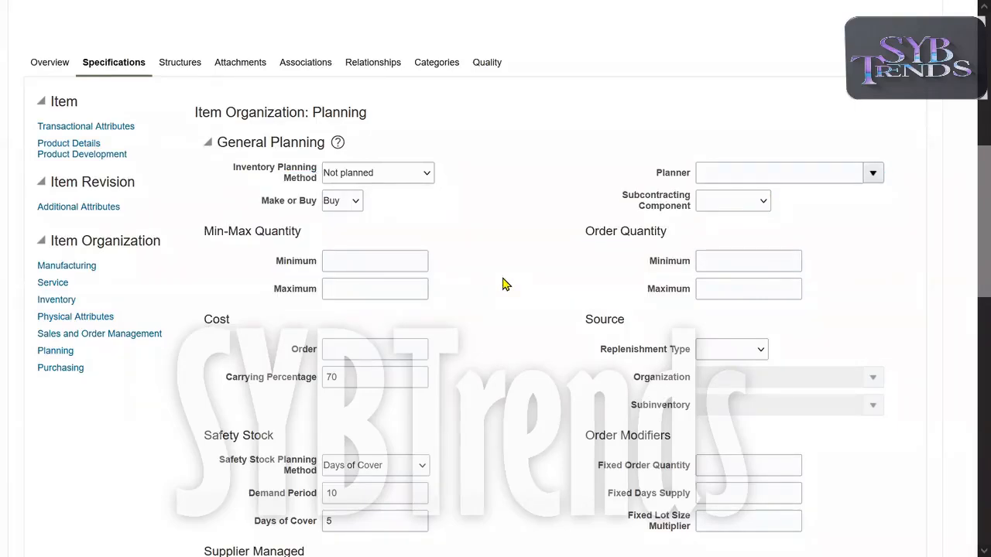
left_click_drag(246, 167, 557, 307)
left_click(558, 307)
scroll(967, 247, "up", 2)
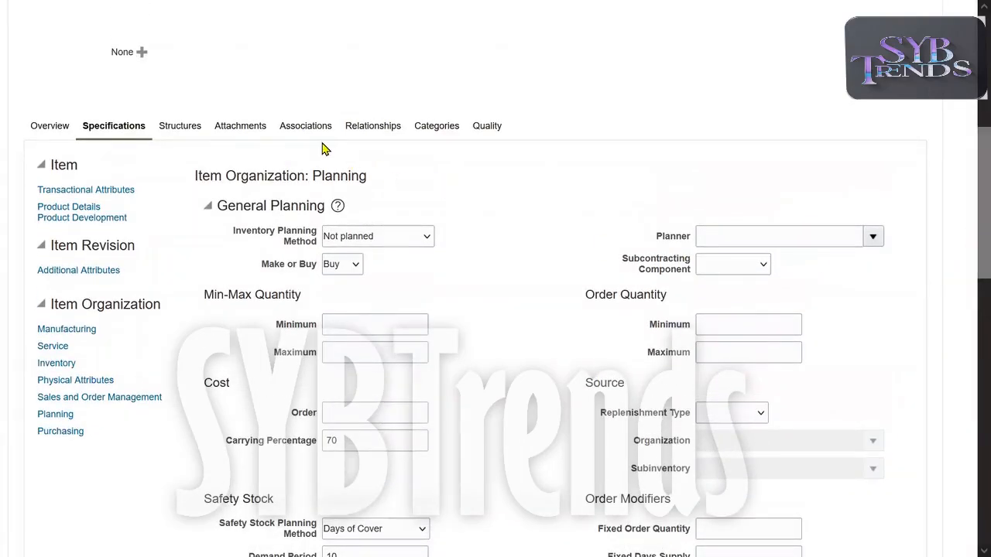
left_click(301, 130)
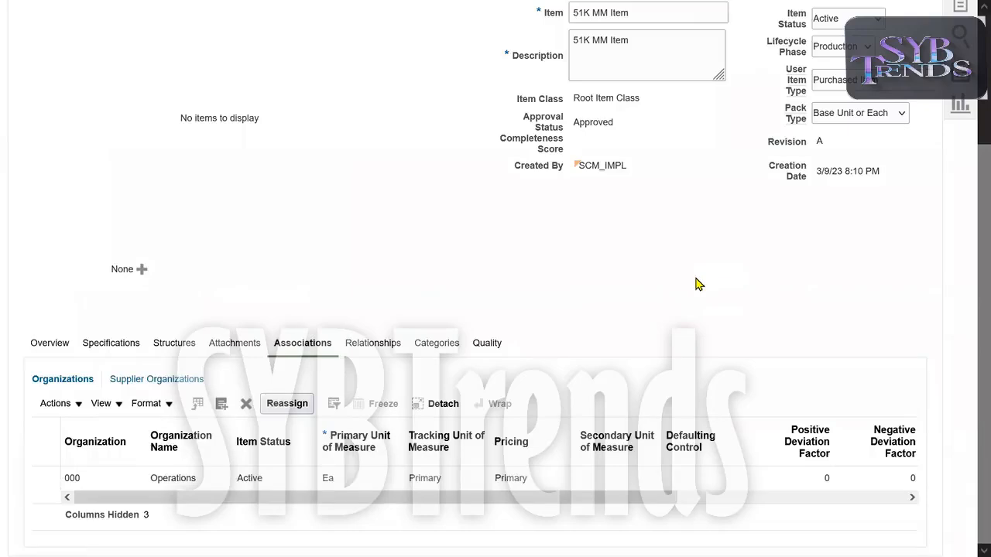
Add organization 001 Seattle to the item's Organizations list.
left_click(204, 400)
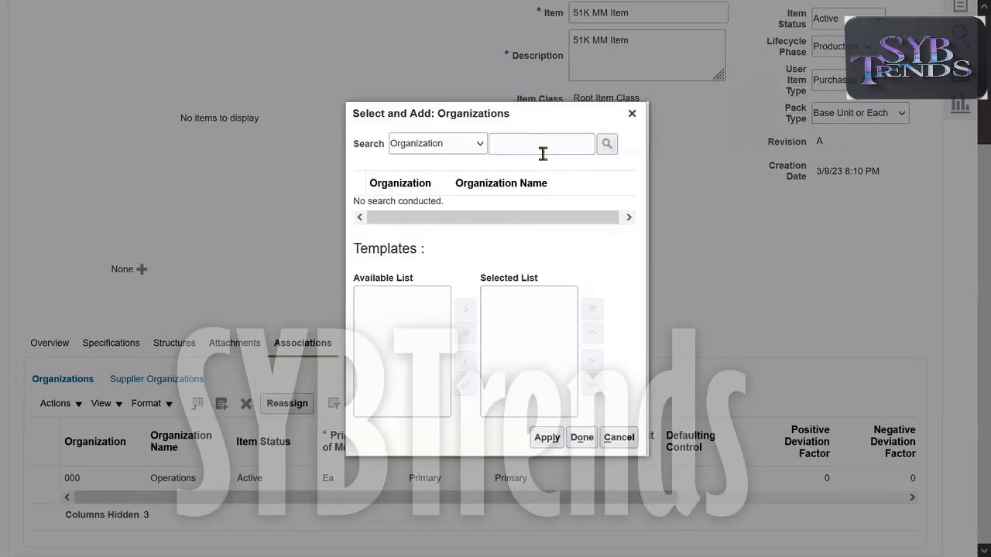
left_click(530, 146)
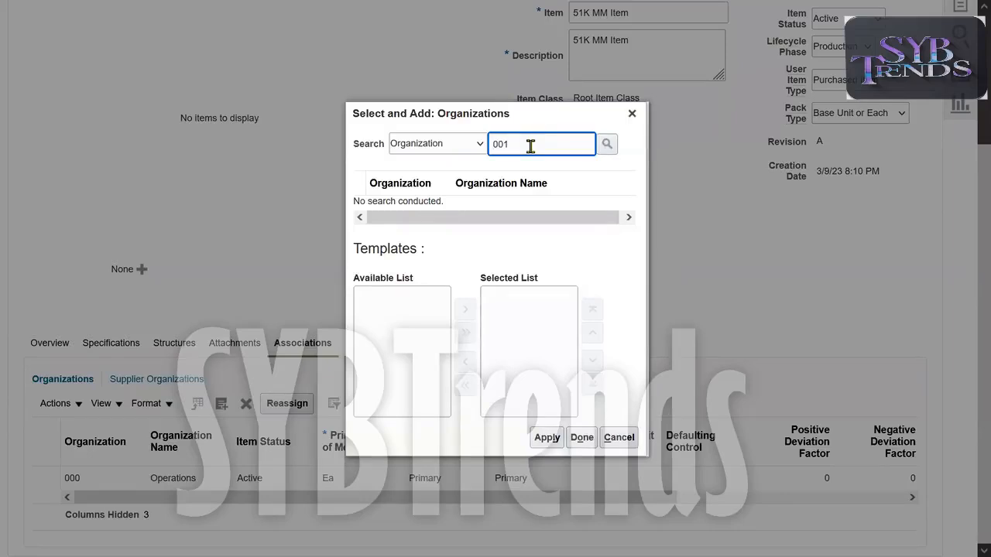
type("001")
key("Return")
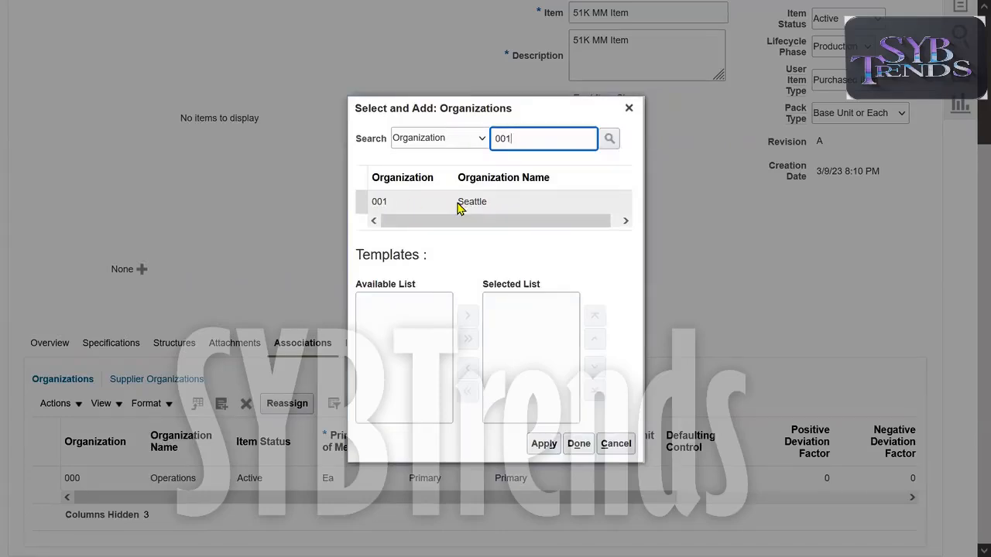
left_click(491, 201)
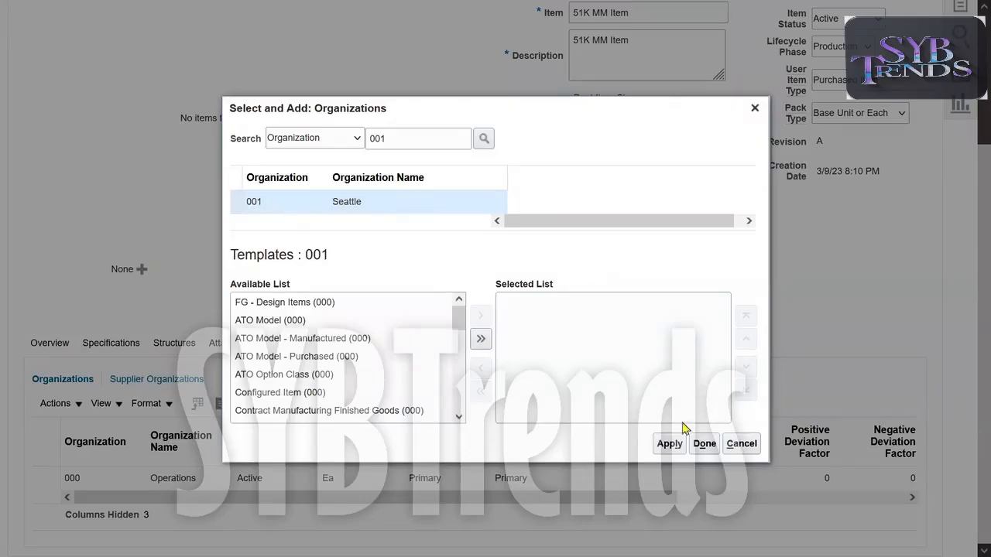
left_click(669, 443)
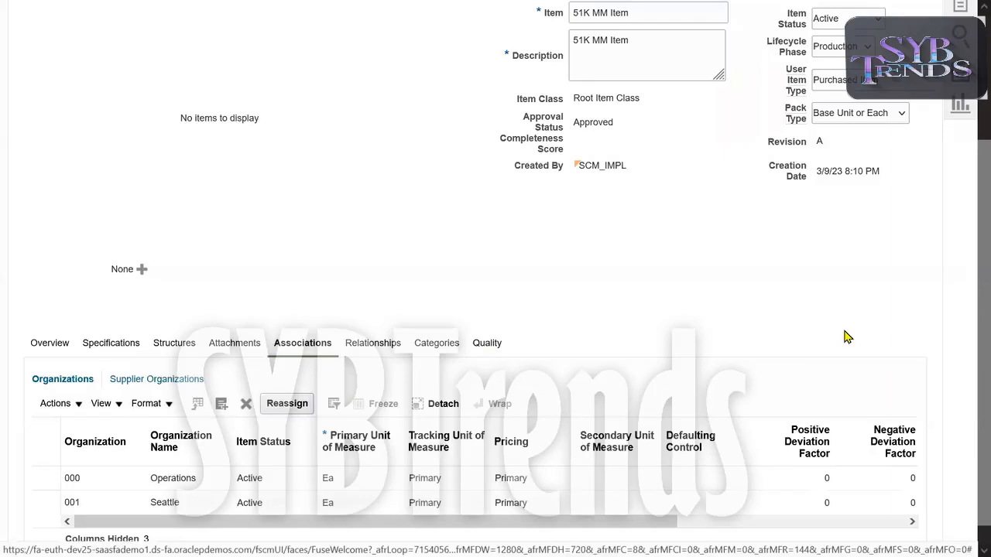
scroll(967, 271, "up", 3)
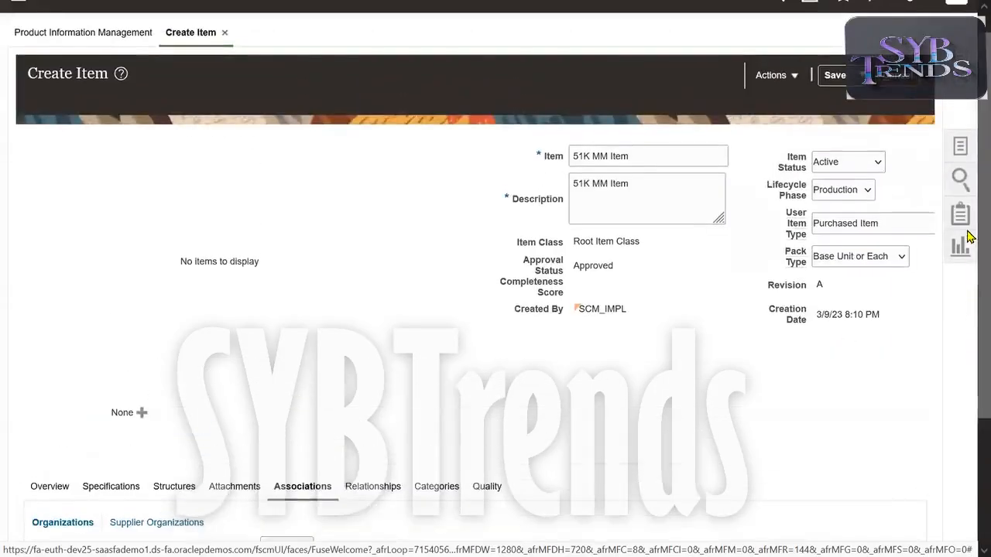
Save the 51K MM Item and scroll to its 000 and 001 organizations.
left_click(833, 77)
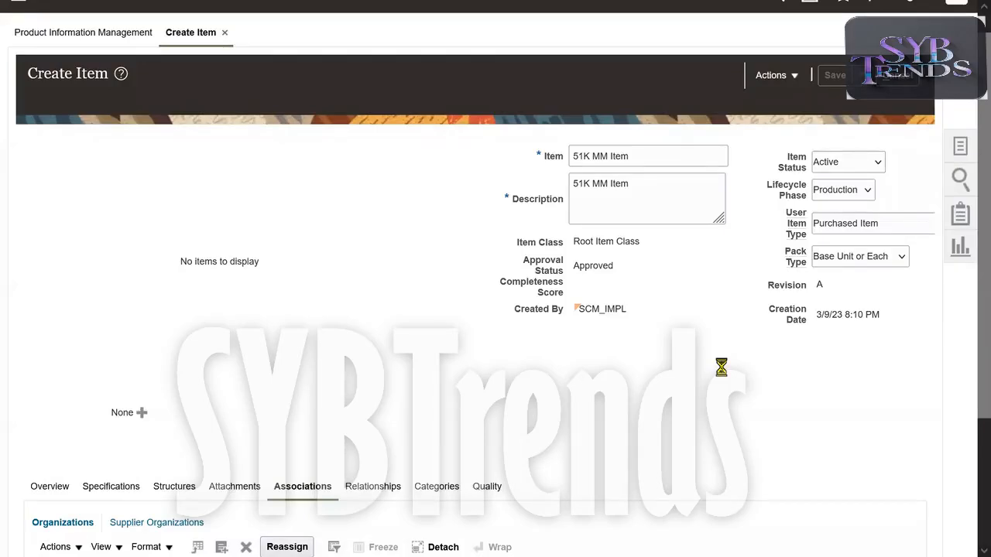
left_click_drag(975, 325, 975, 394)
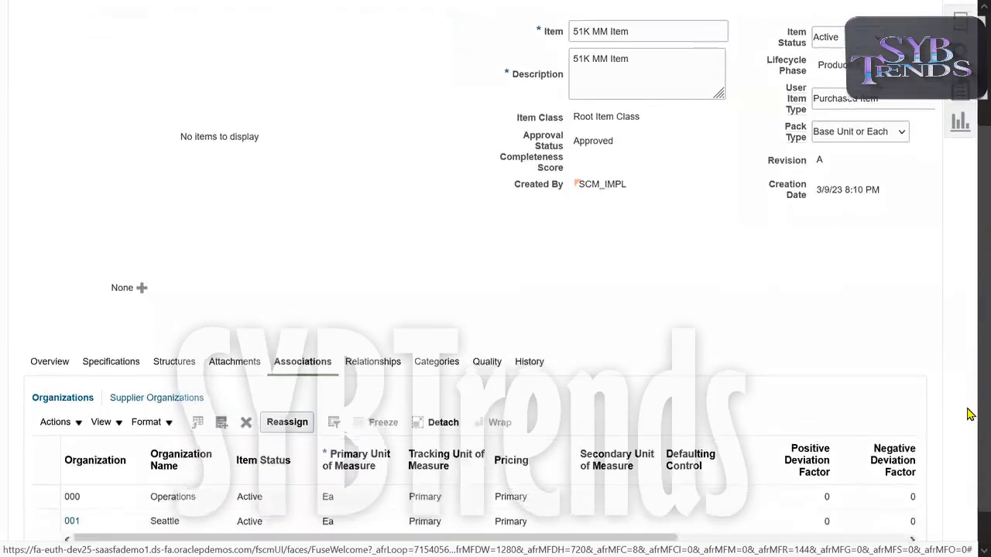
scroll(967, 411, "down", 3)
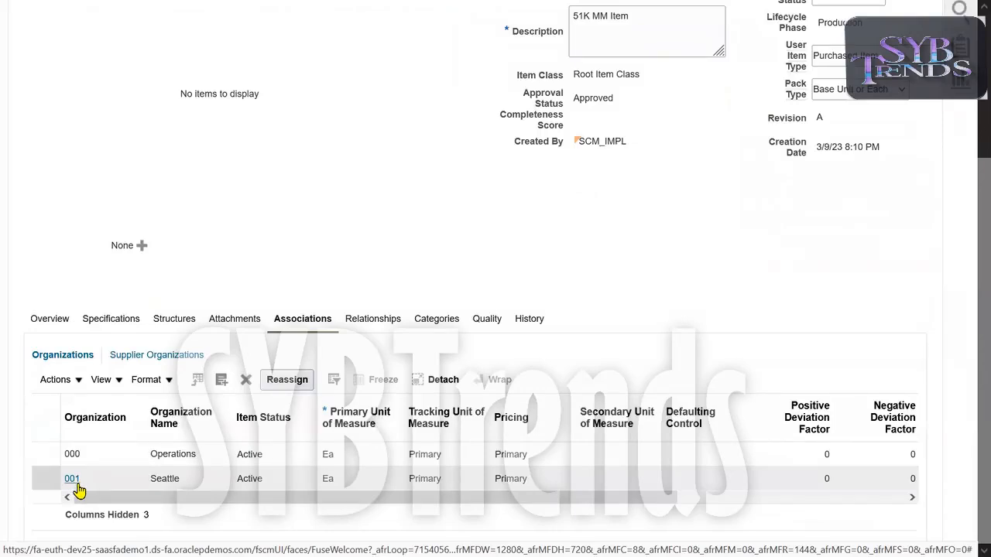
Add organization 002 Atlanta to the item's Organizations list.
left_click(102, 457)
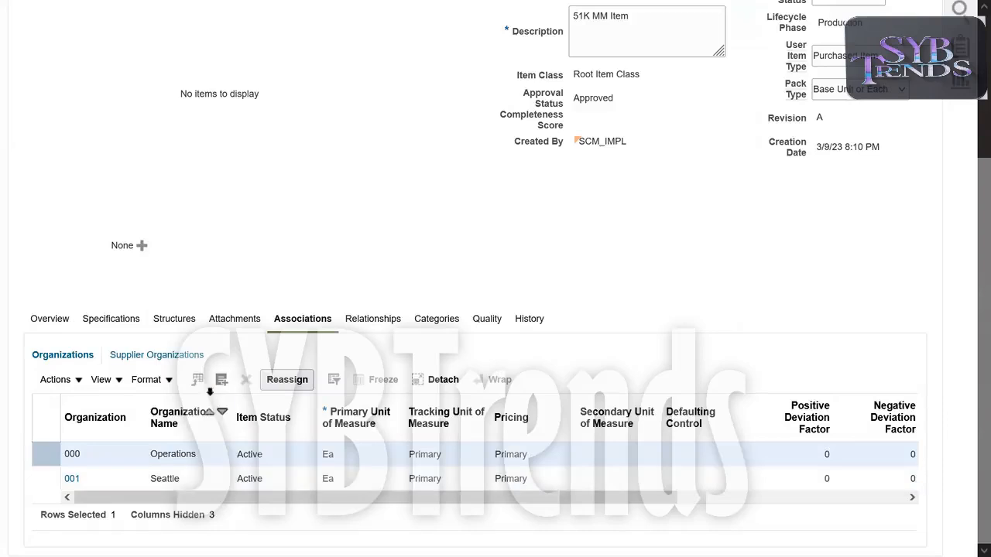
left_click(221, 381)
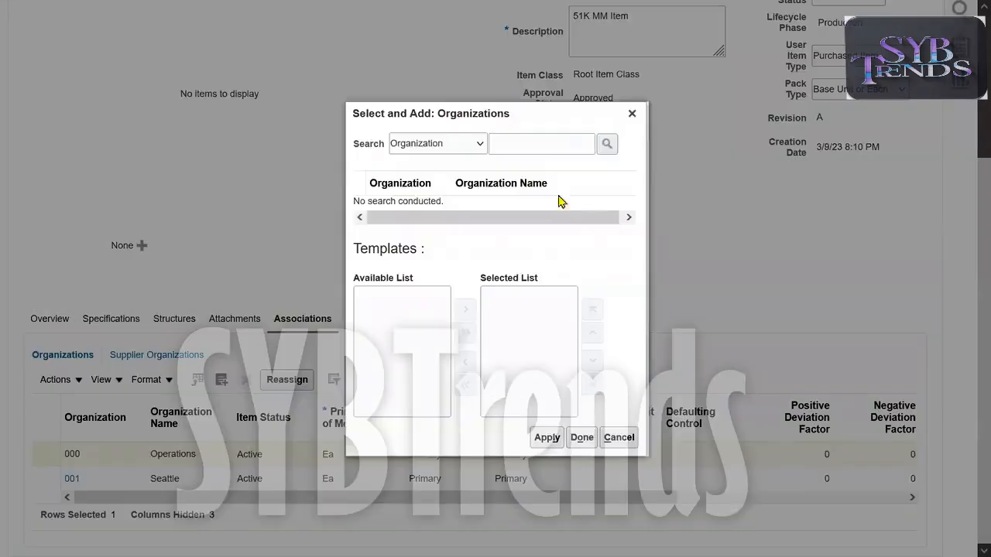
left_click(524, 145)
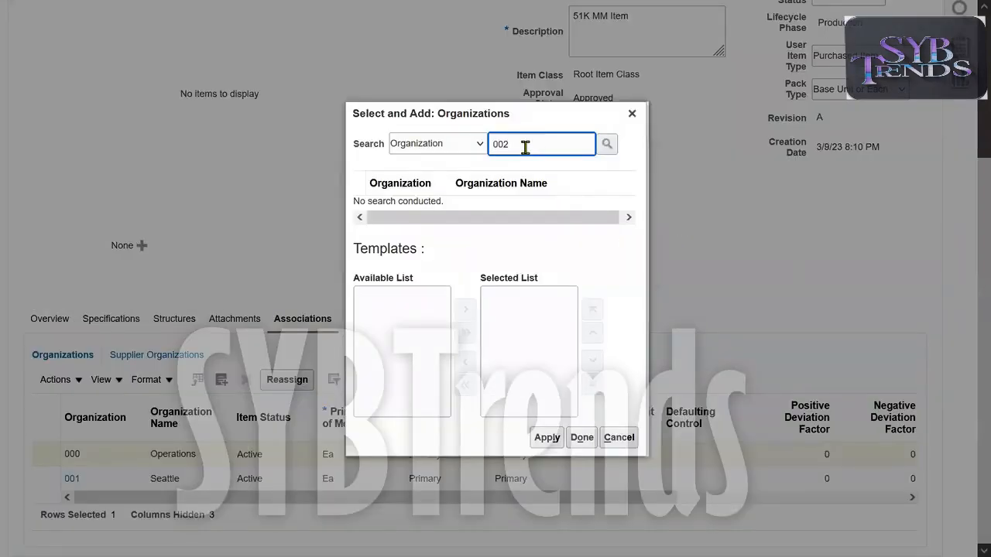
type("002")
key("Return")
left_click(411, 203)
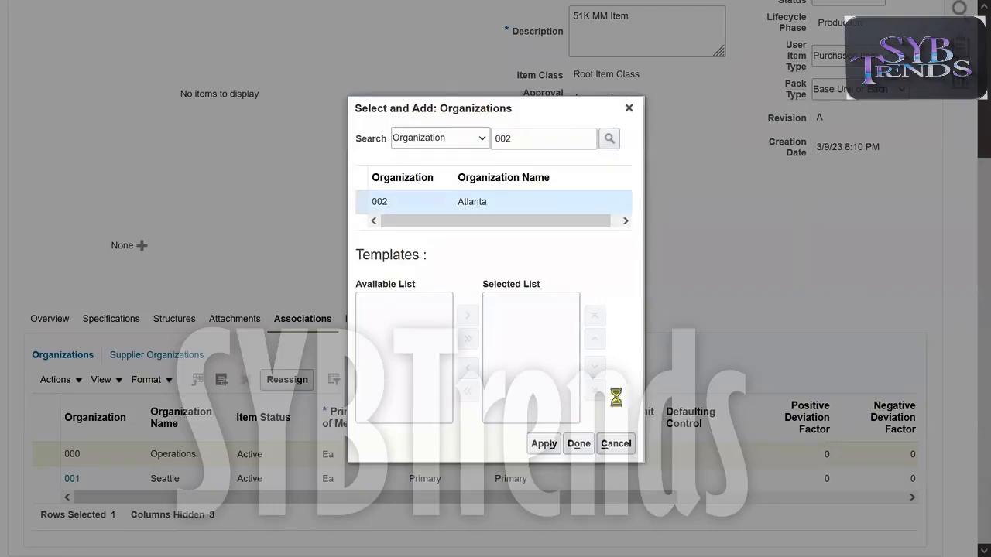
left_click(664, 447)
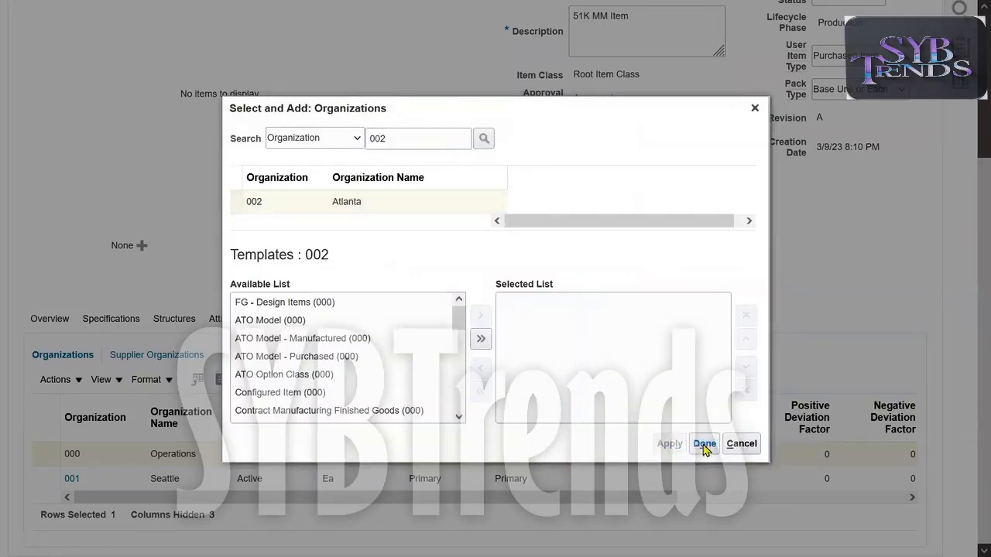
left_click_drag(980, 356, 980, 260)
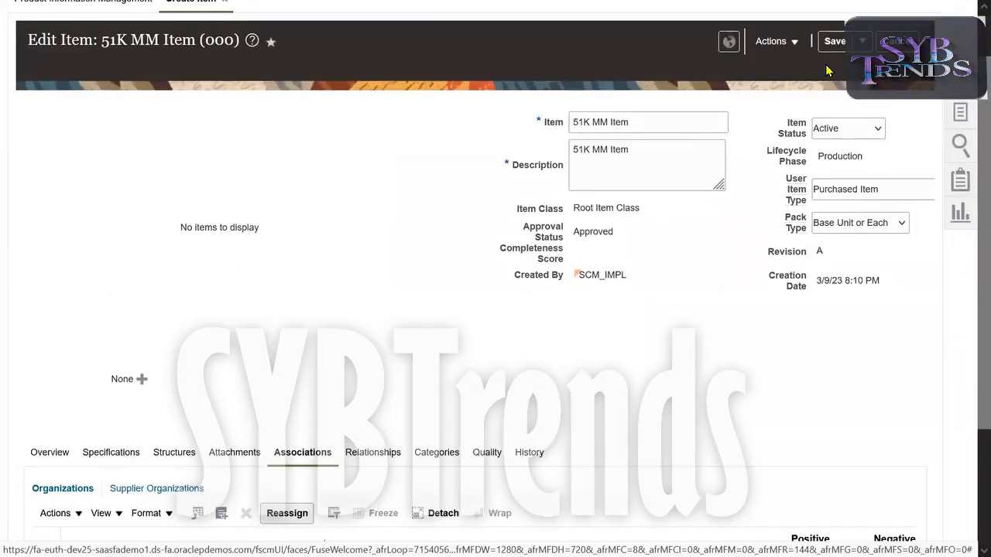
scroll(966, 348, "down", 2)
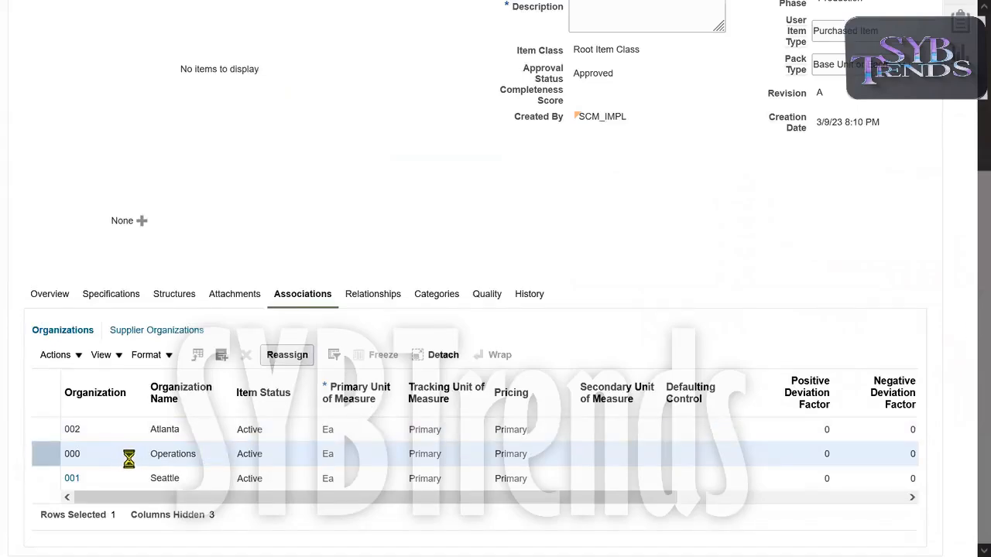
left_click_drag(979, 313, 978, 418)
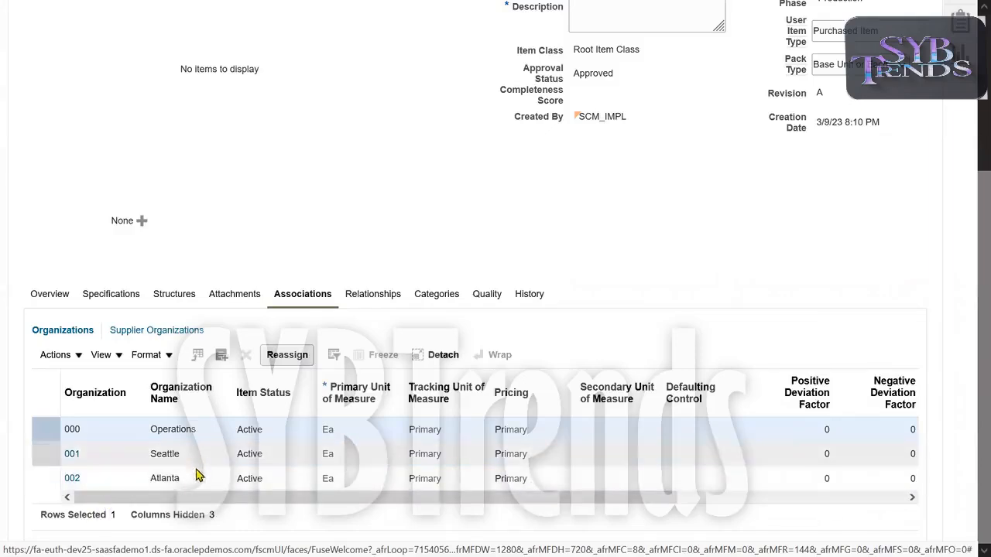
Open the item's record for organization 001 Seattle.
left_click(115, 457)
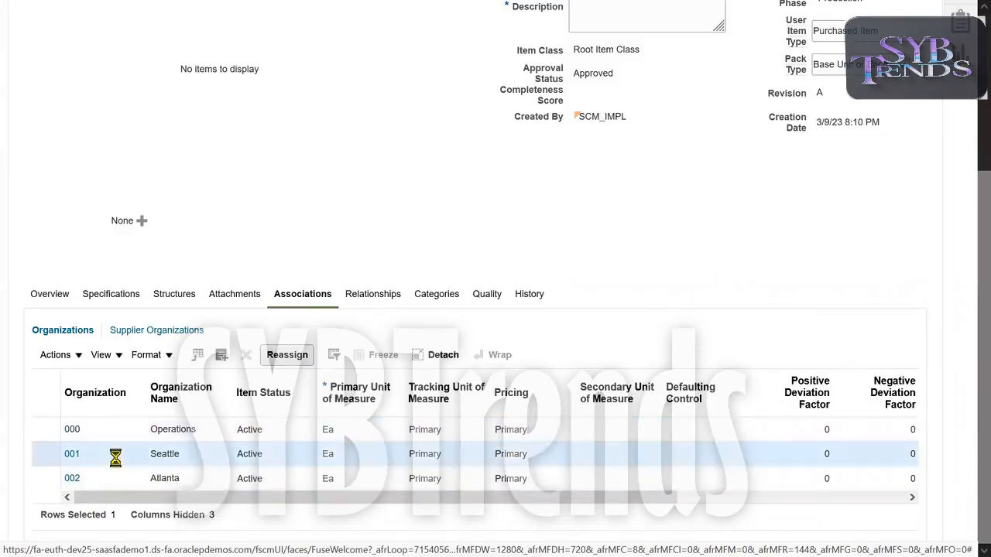
double_click(155, 455)
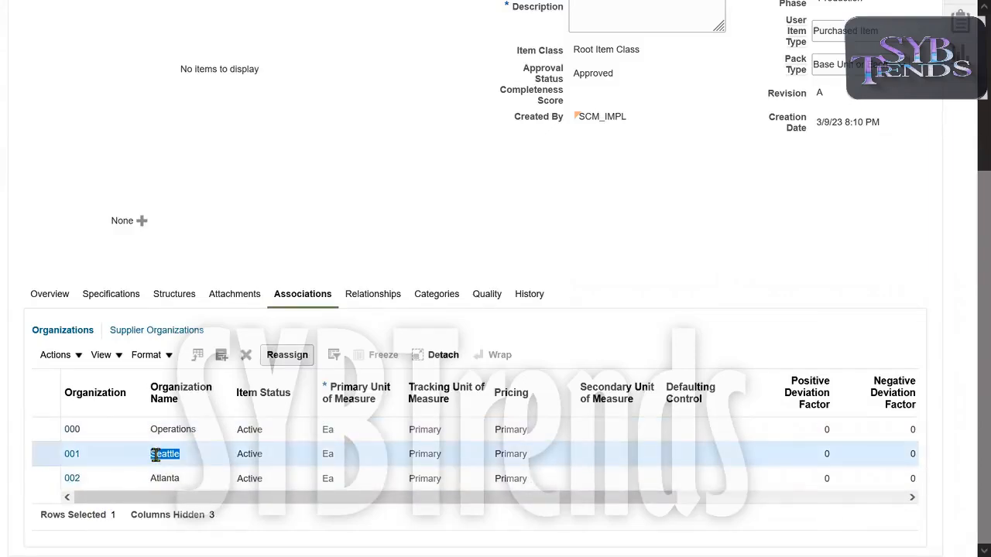
left_click(72, 456)
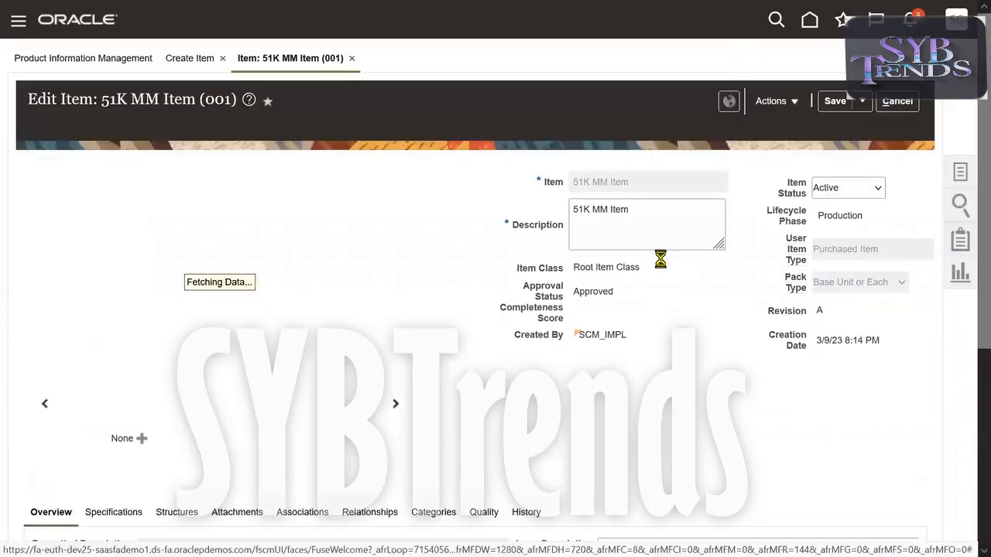
For org 001, set the Specifications > Planning Inventory Planning Method to Min-max planning.
left_click_drag(112, 101, 232, 112)
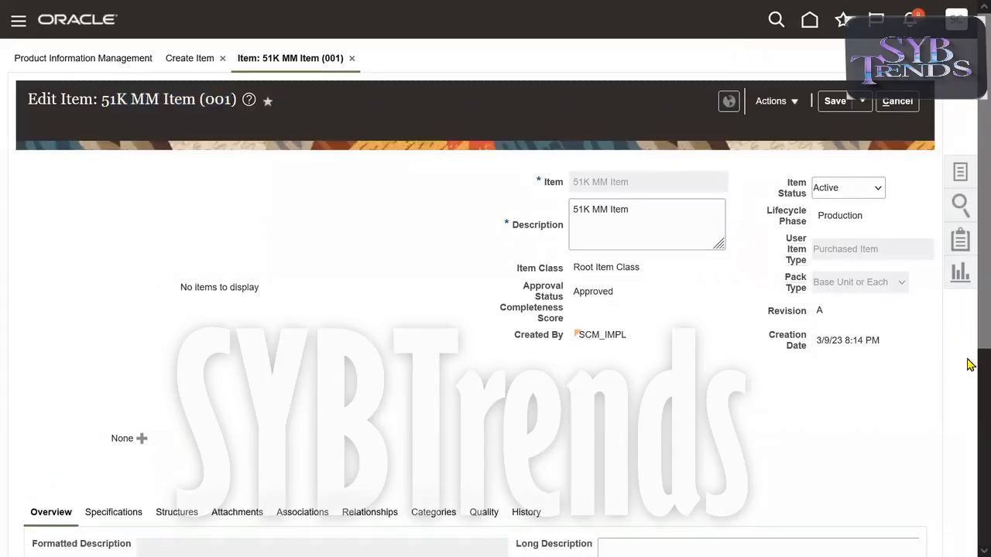
scroll(967, 367, "down", 3)
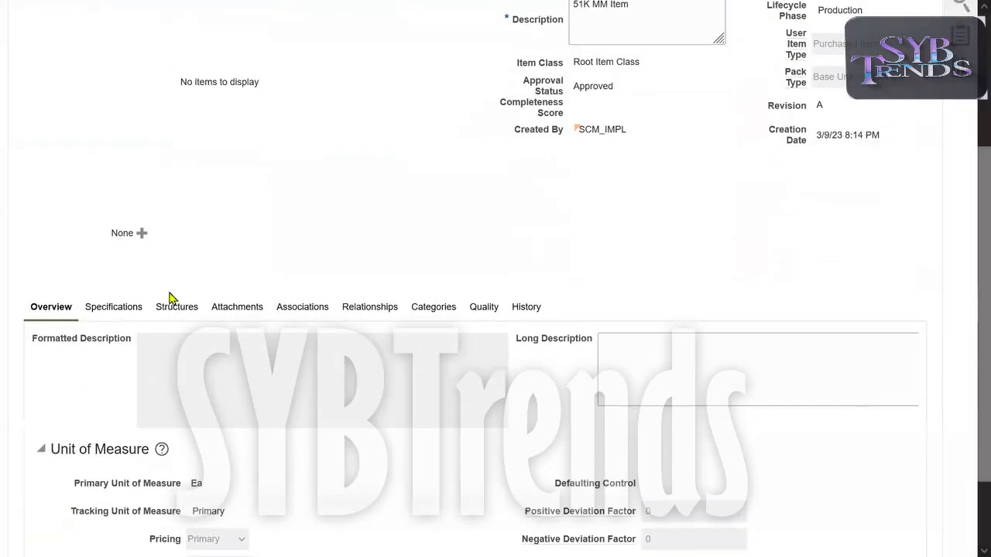
left_click(122, 309)
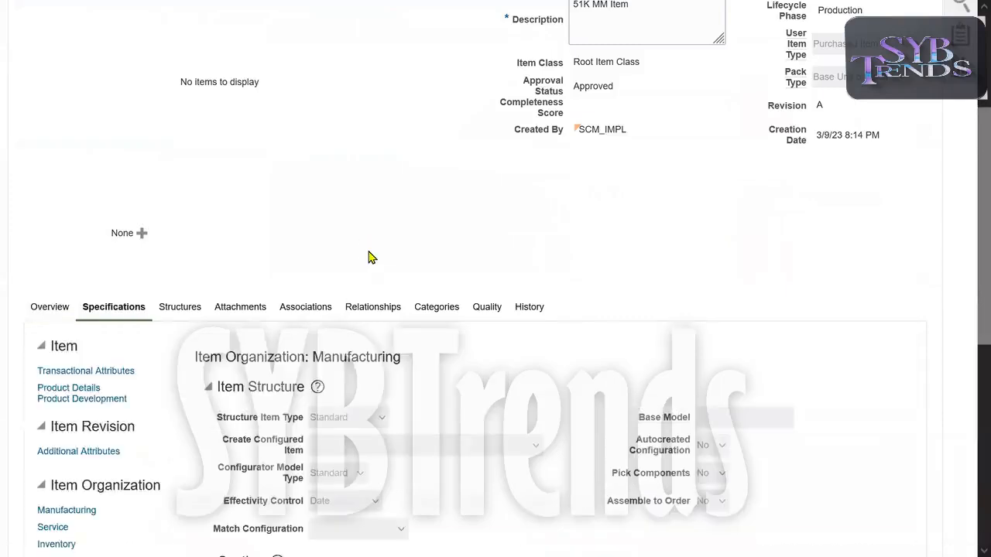
scroll(368, 258, "down", 3)
scroll(368, 257, "down", 1)
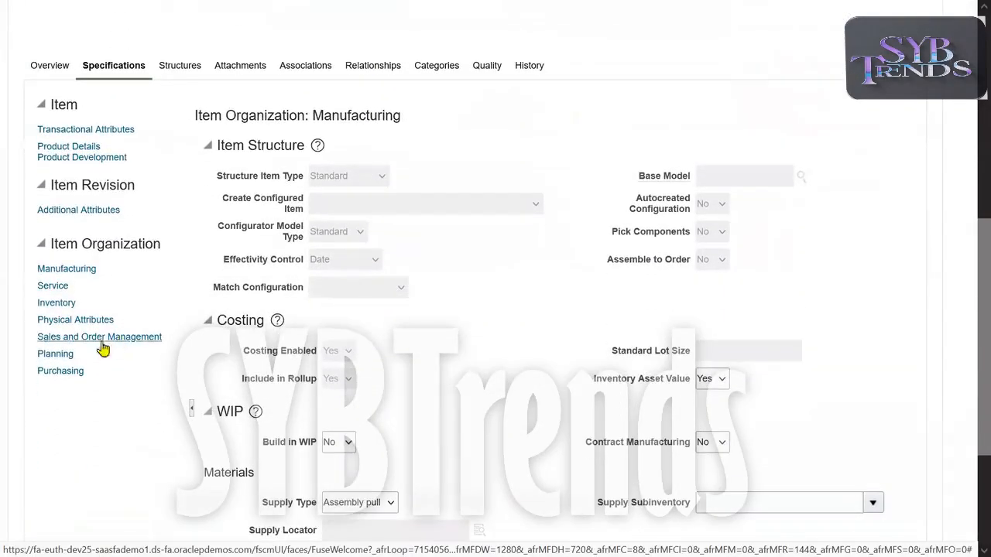
left_click(56, 353)
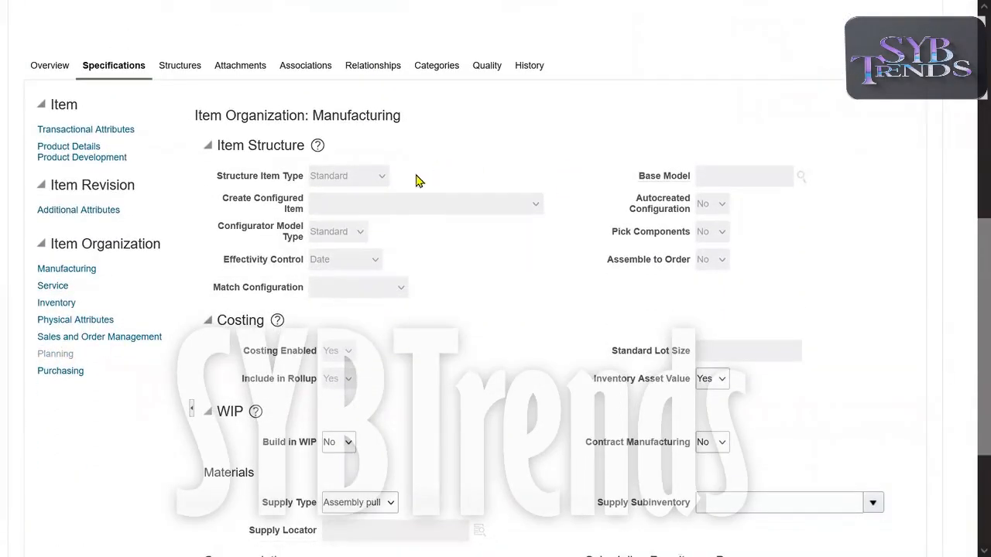
left_click(359, 178)
left_click(362, 199)
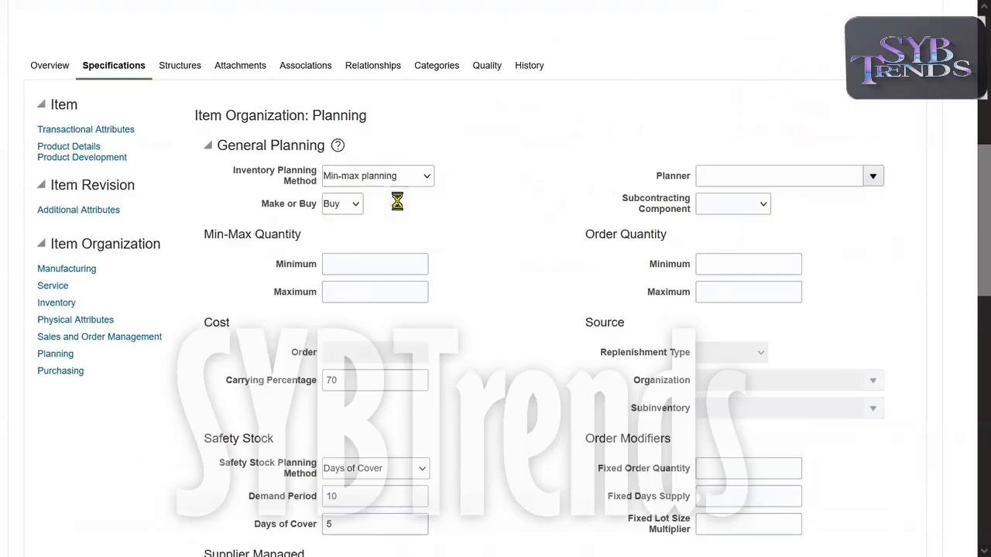
Keep Min-max planning as the Inventory Planning Method.
triple_click(290, 186)
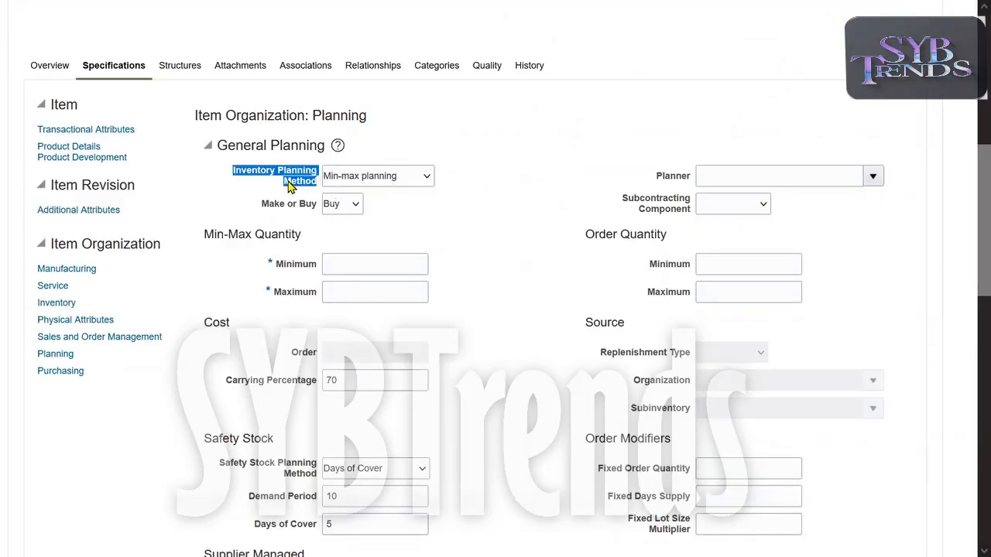
left_click(422, 176)
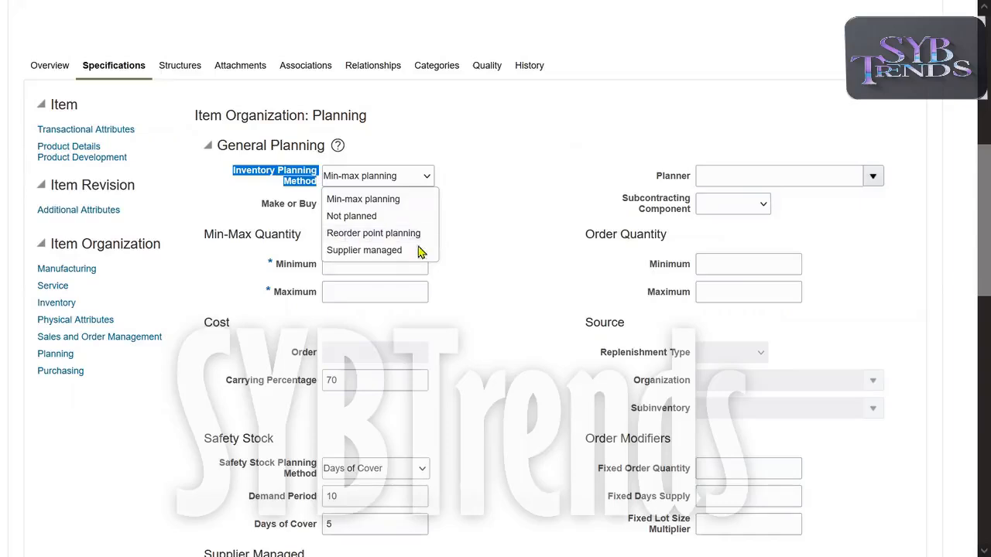
left_click(403, 203)
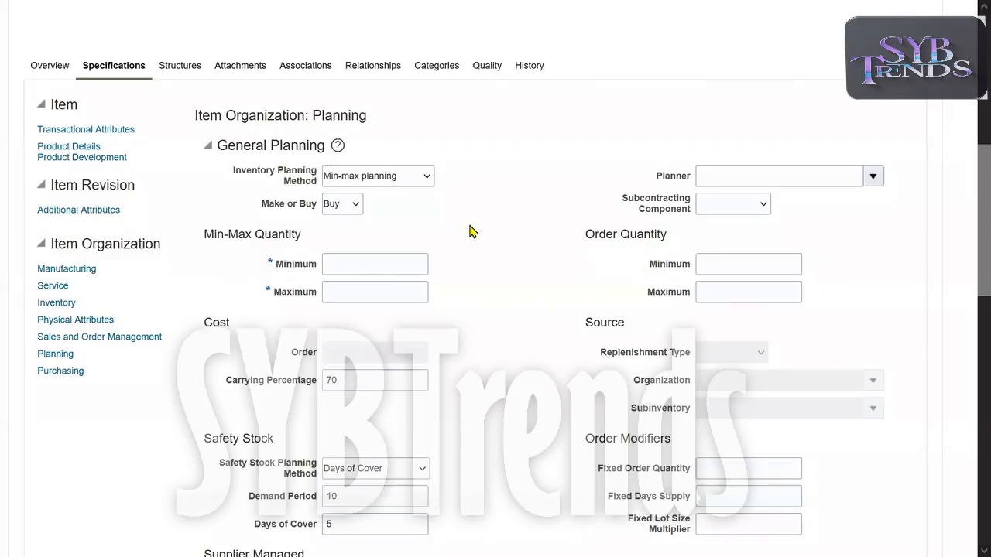
Enter Min-Max Quantity 1,000 and 5,000, and Order Quantity minimum 50 and maximum 3,000.
left_click(400, 270)
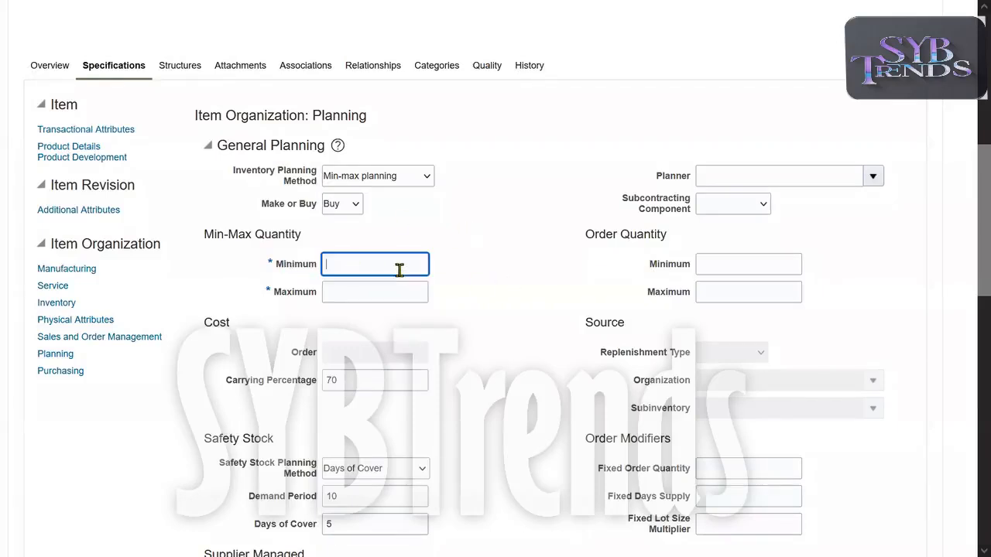
key("Tab")
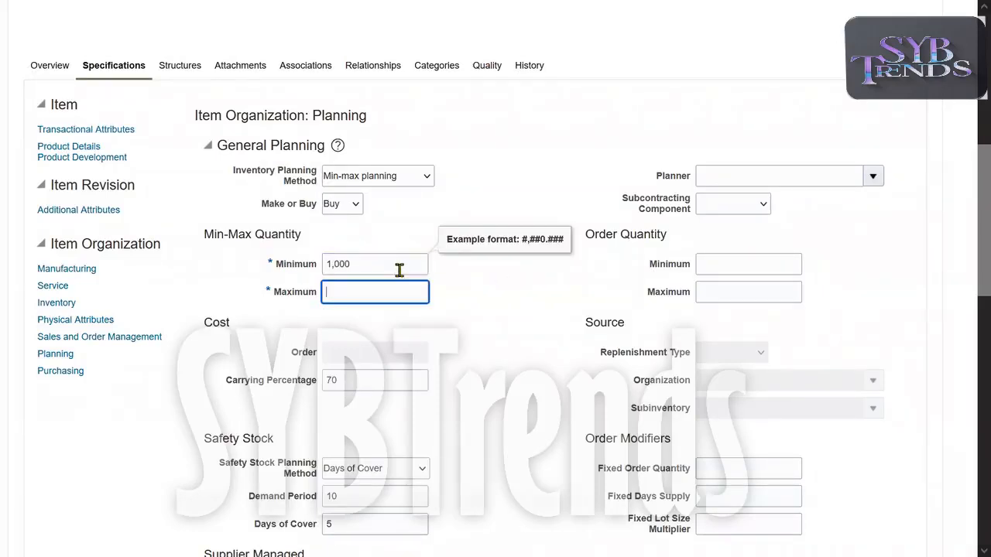
type("5,000")
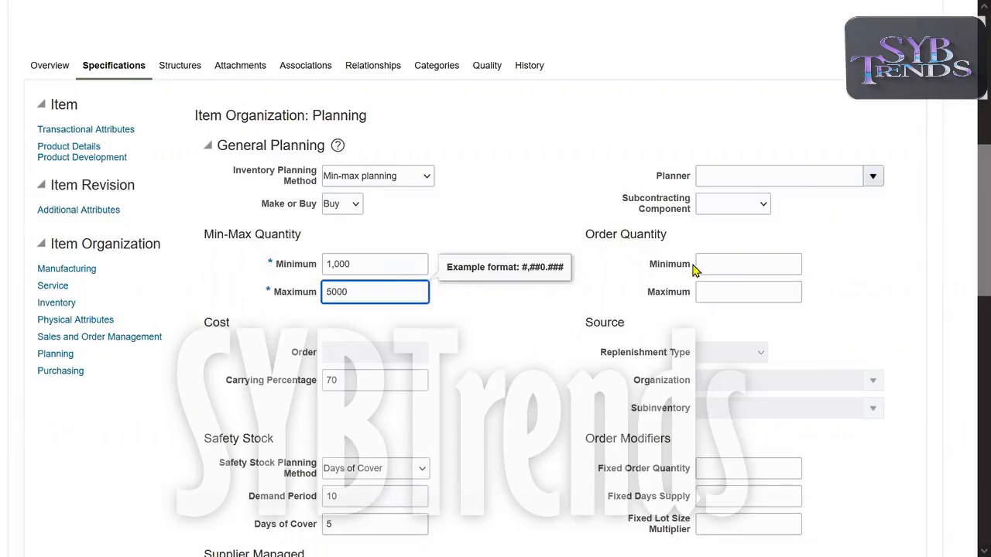
left_click(742, 264)
key("Tab")
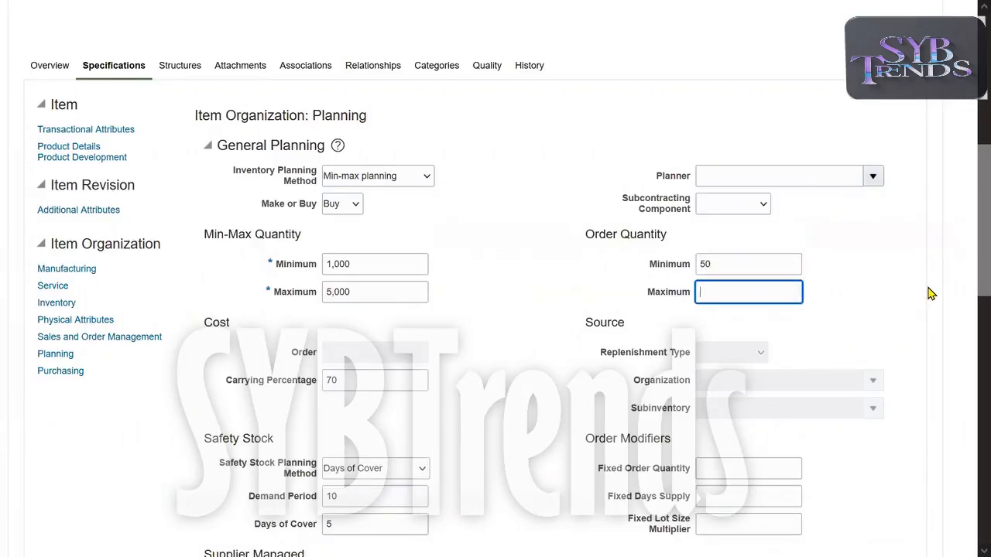
type("3,0")
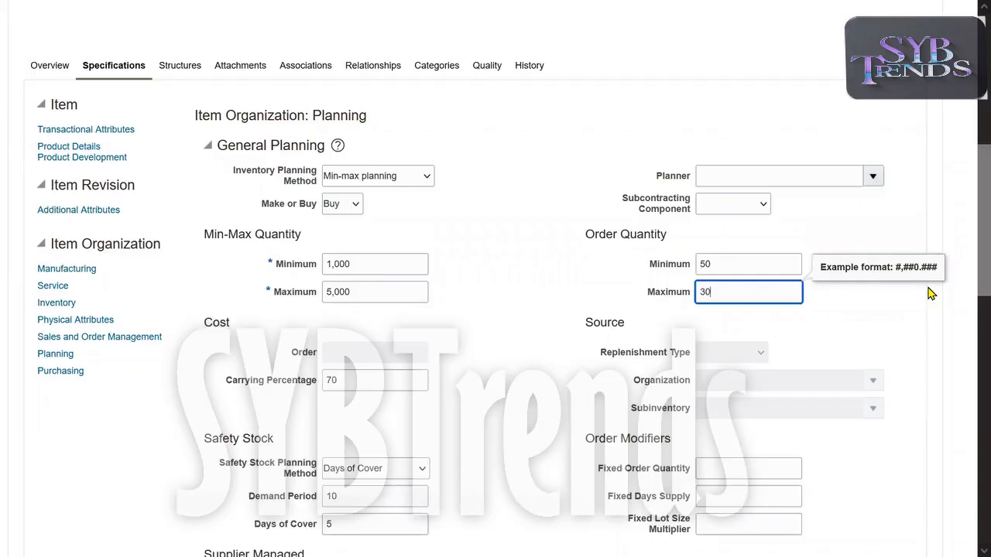
type("00")
left_click(540, 342)
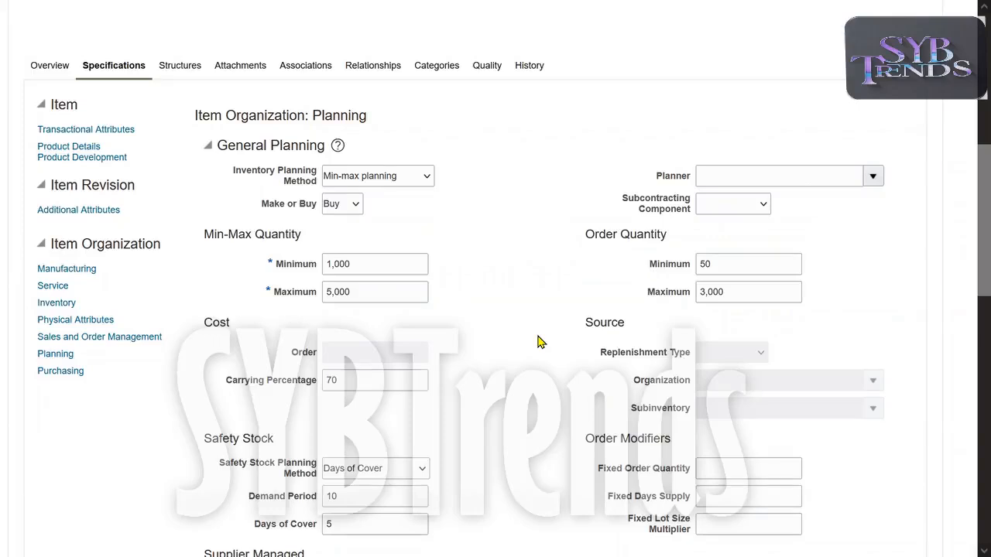
left_click_drag(242, 172, 324, 184)
left_click_drag(270, 266, 319, 296)
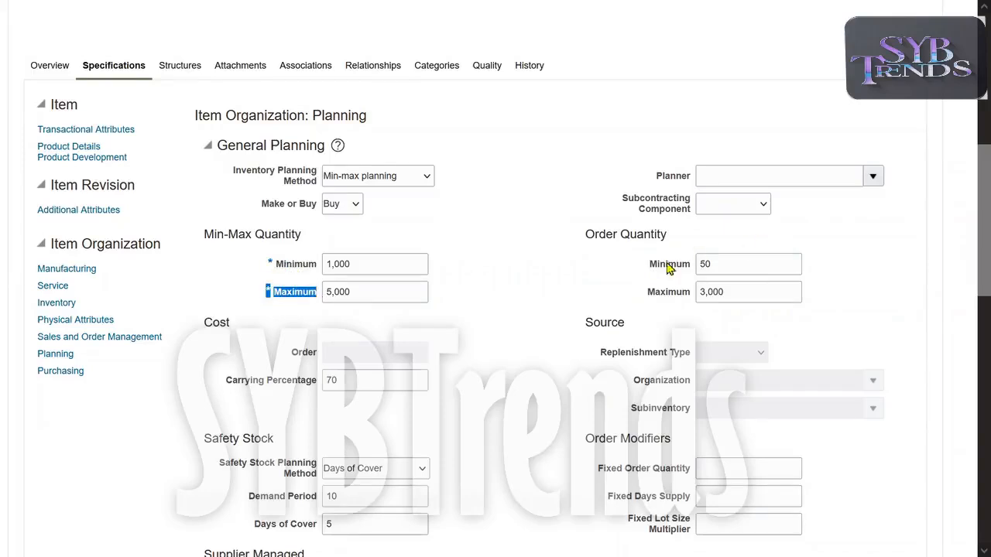
left_click_drag(648, 265, 698, 265)
left_click_drag(644, 293, 695, 296)
left_click(536, 370)
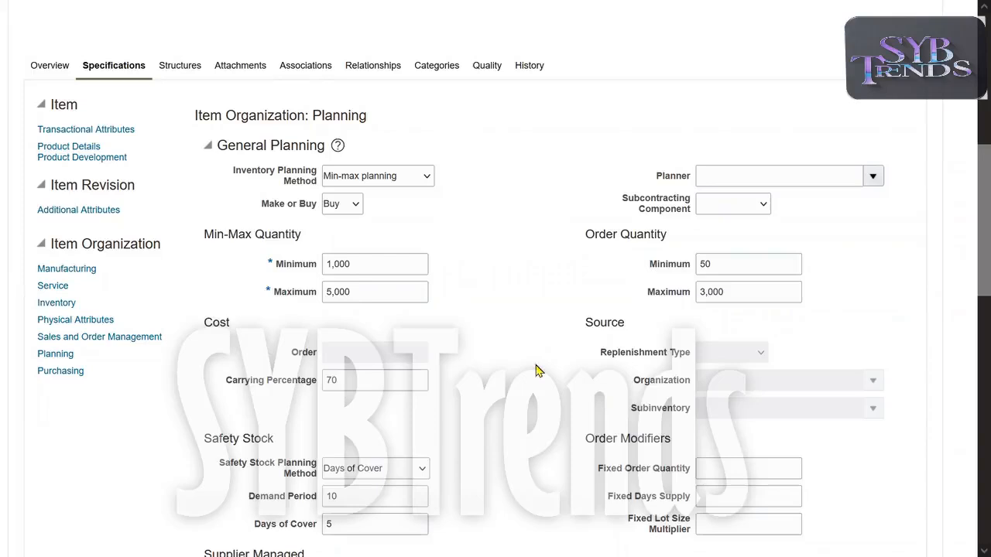
left_click_drag(586, 330, 667, 331)
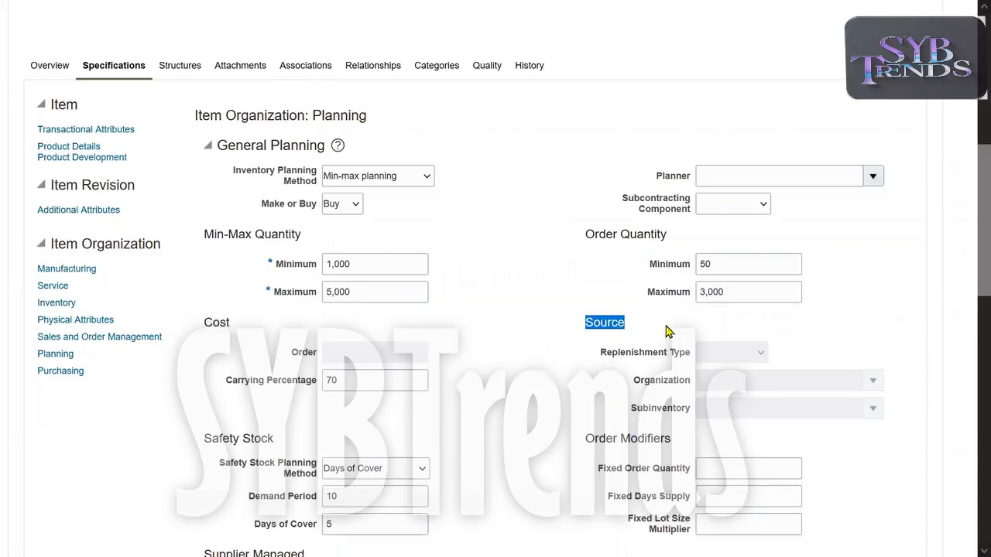
left_click_drag(598, 354, 684, 362)
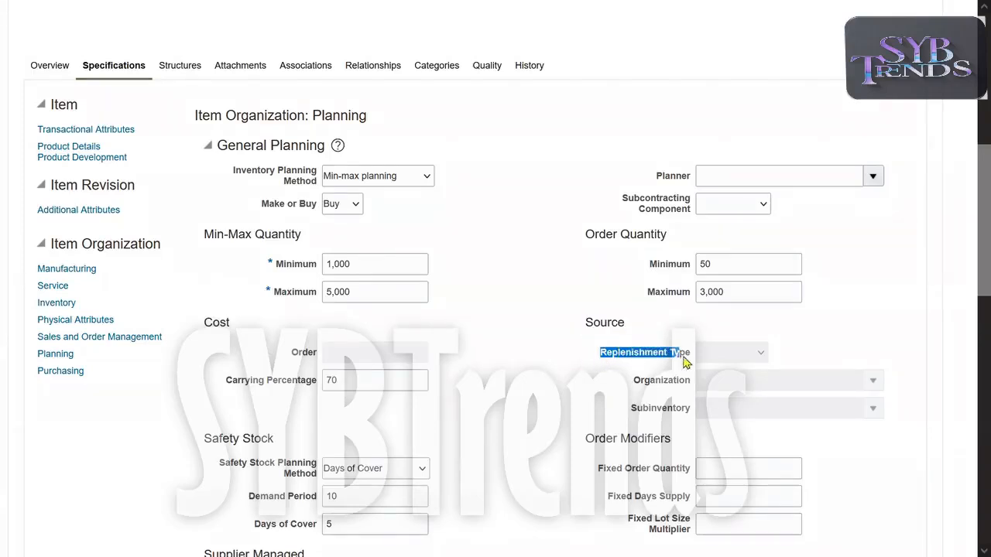
left_click(611, 378)
left_click_drag(602, 356, 660, 358)
left_click(594, 377)
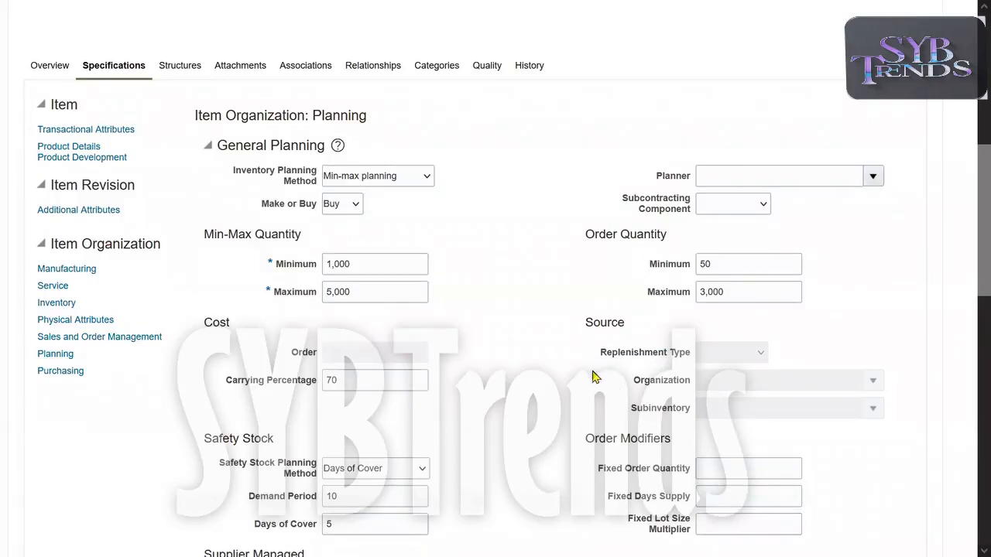
key("alt+Tab")
left_click_drag(7, 382, 467, 432)
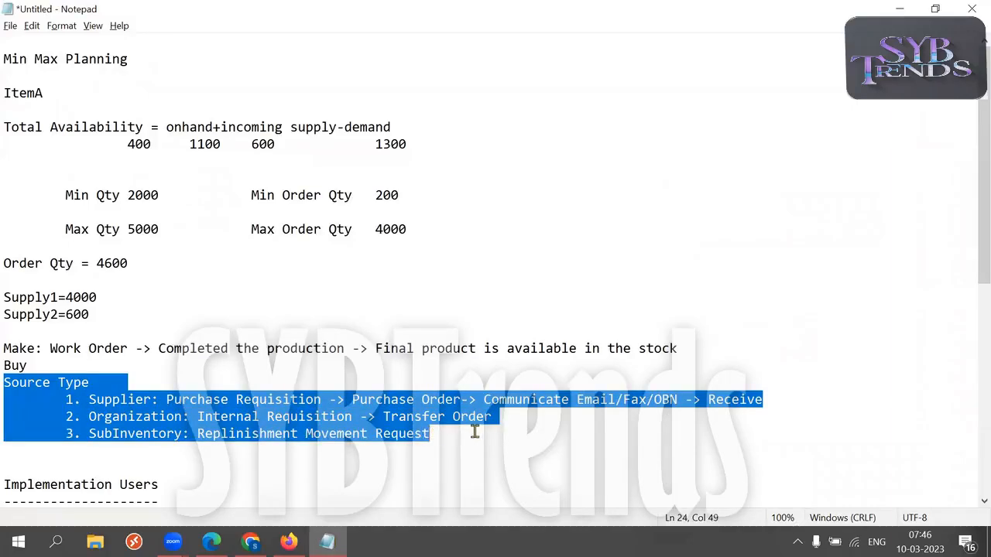
left_click(430, 445)
key("alt+Tab")
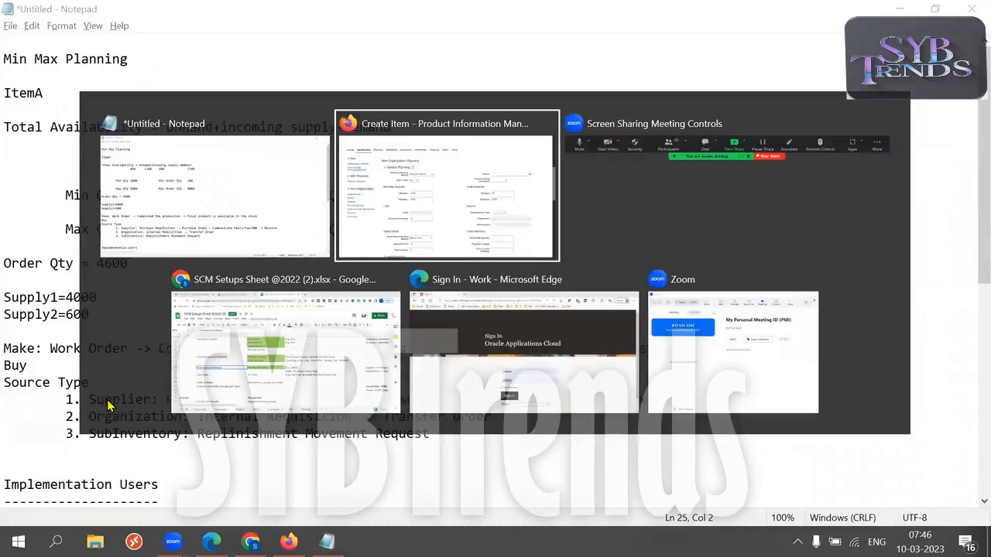
left_click_drag(592, 354, 686, 358)
left_click(761, 348)
Highlight the Replenishment Type label on the item's Planning form.
left_click_drag(602, 354, 696, 362)
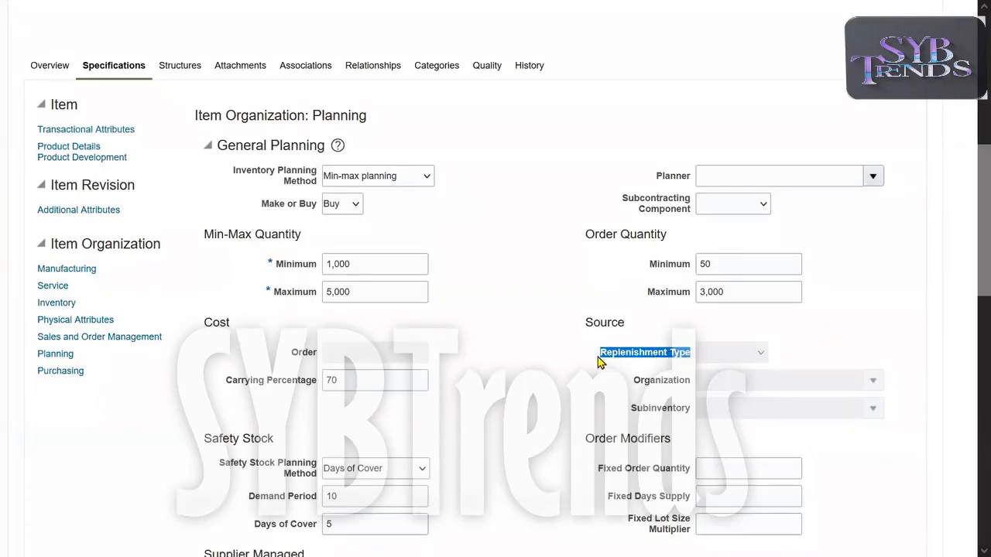
triple_click(631, 356)
left_click(559, 357)
triple_click(631, 358)
left_click(532, 343)
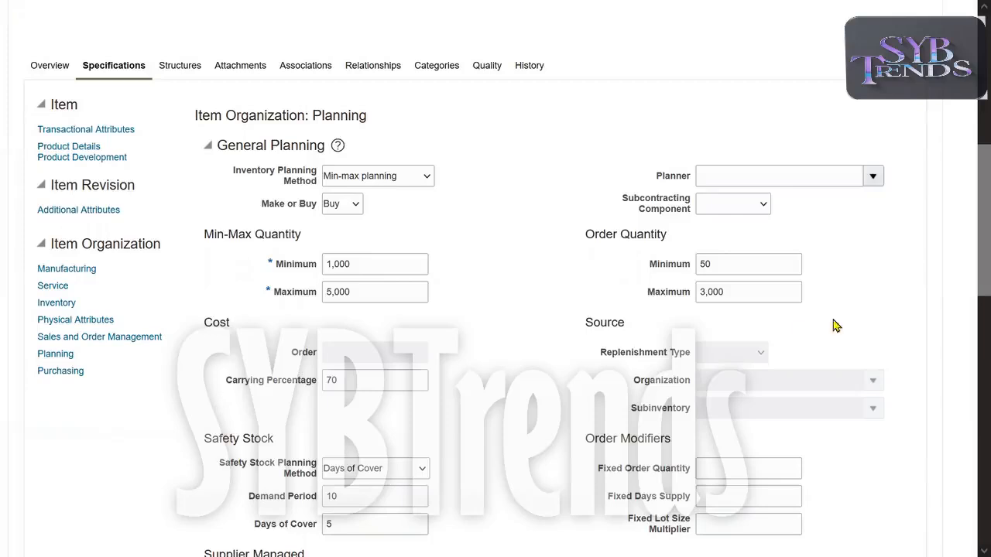
Point out organization code 001 in the page title, then the Replenishment Type label again.
left_click_drag(978, 264, 978, 140)
double_click(216, 71)
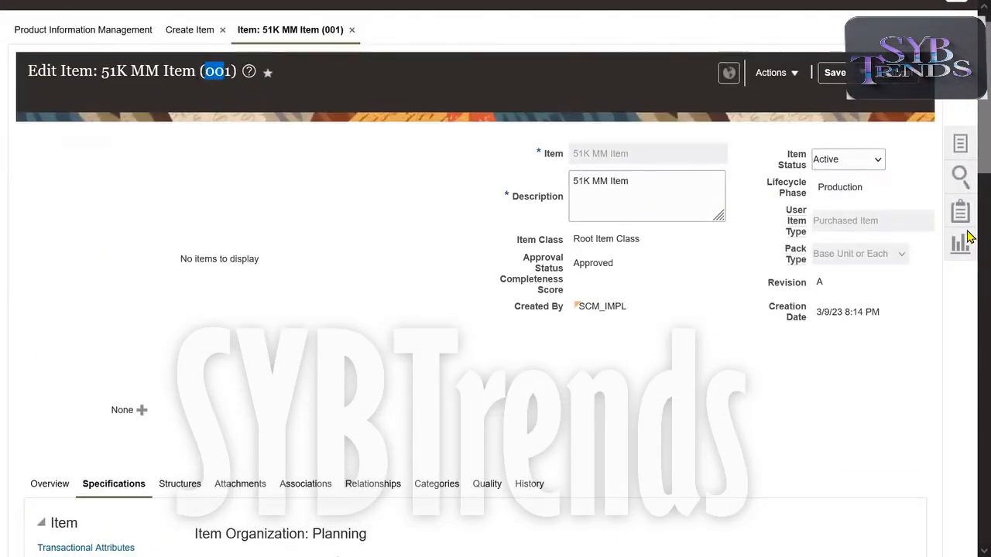
left_click_drag(975, 175, 975, 301)
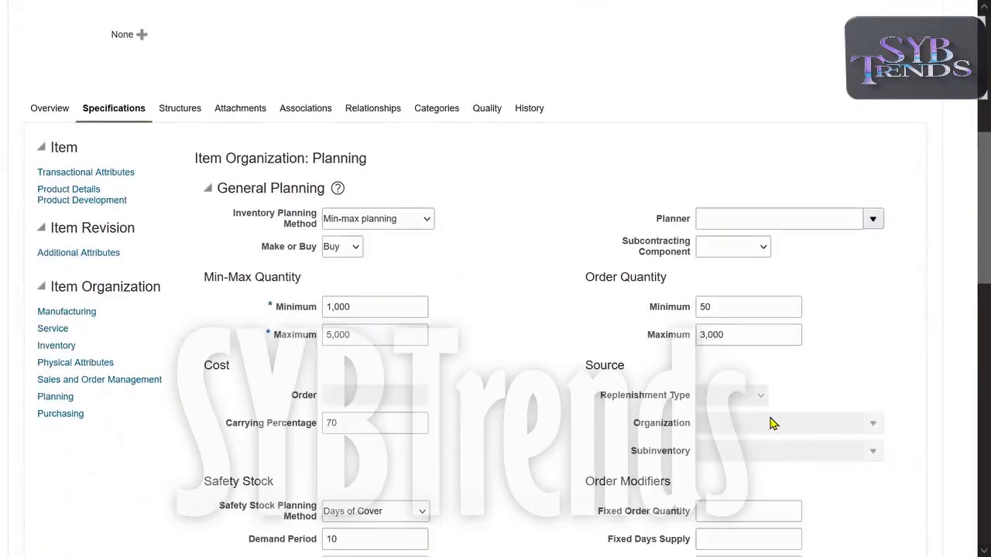
left_click_drag(597, 401, 652, 401)
left_click(539, 373)
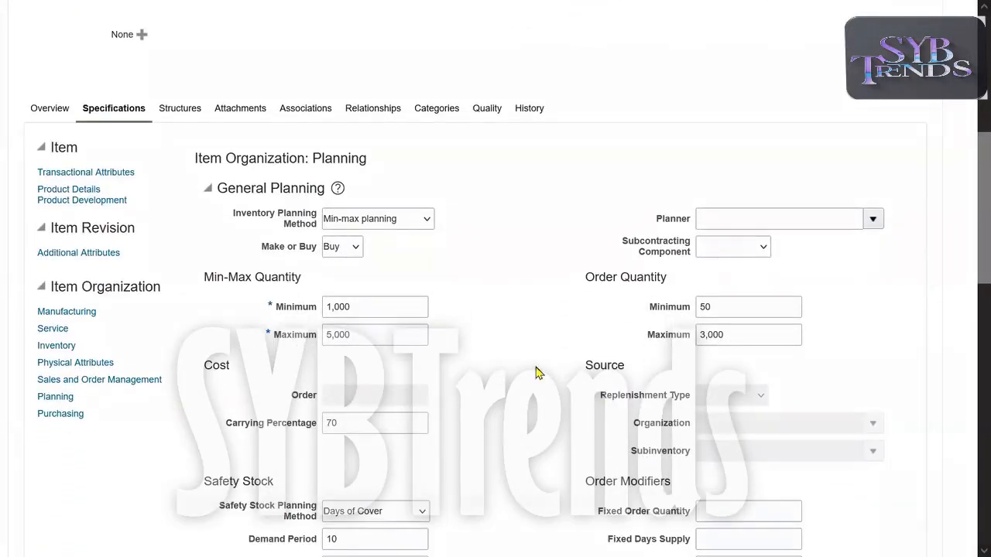
left_click_drag(601, 399, 700, 397)
left_click(599, 398)
left_click_drag(607, 398, 687, 398)
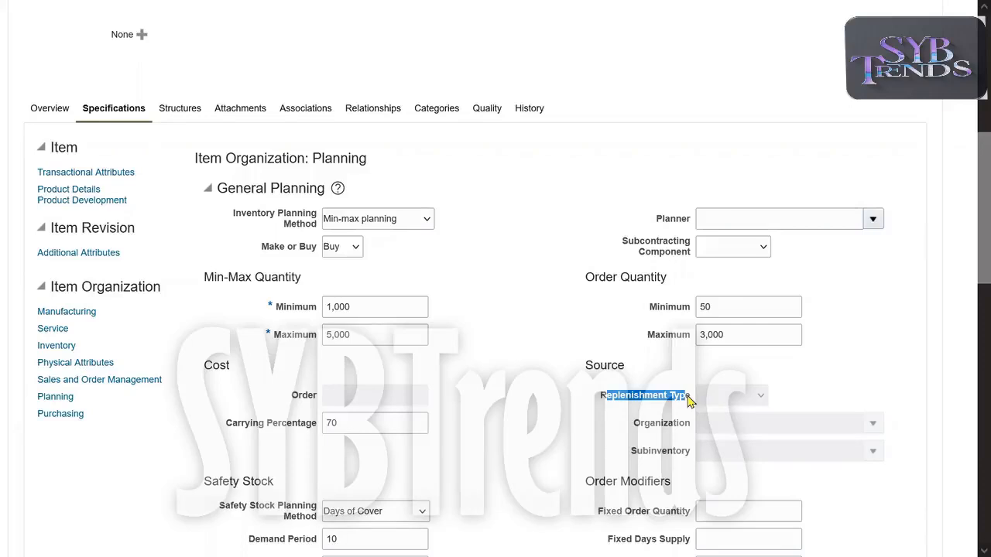
left_click(552, 418)
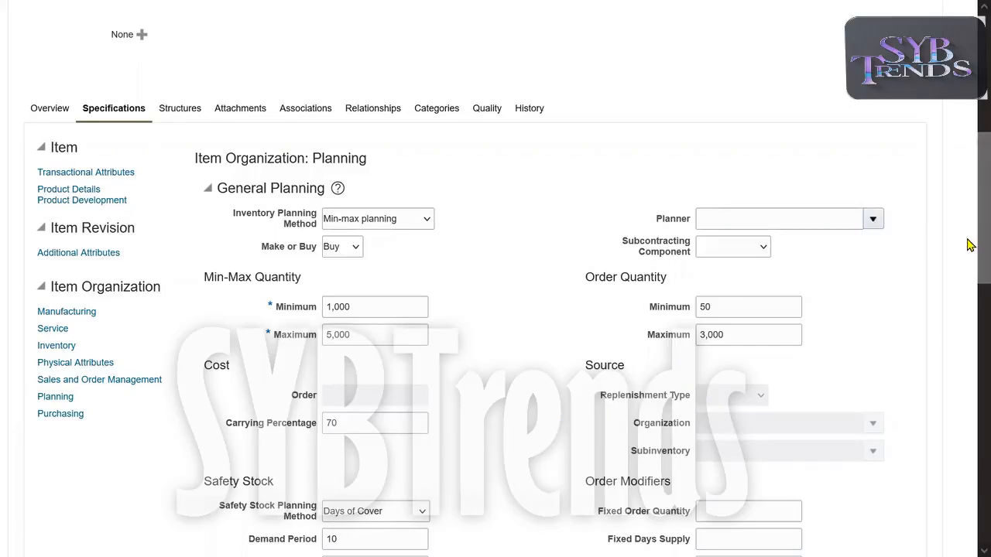
Save the item, exit full screen, and select the Oracle page URL in the address bar.
scroll(970, 196, "up", 1)
scroll(969, 163, "up", 5)
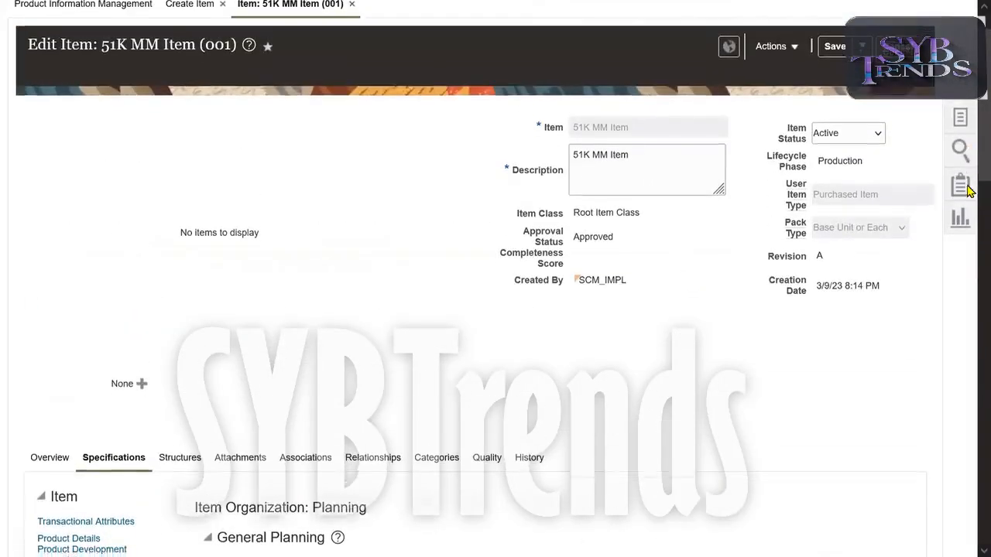
scroll(970, 243, "down", 6)
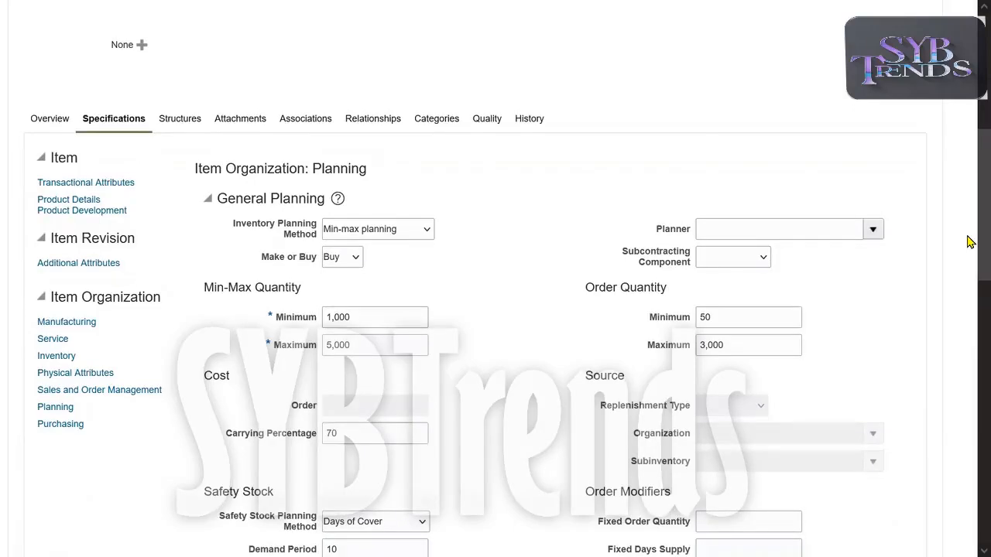
scroll(968, 239, "up", 1)
left_click_drag(592, 414, 683, 411)
left_click(553, 380)
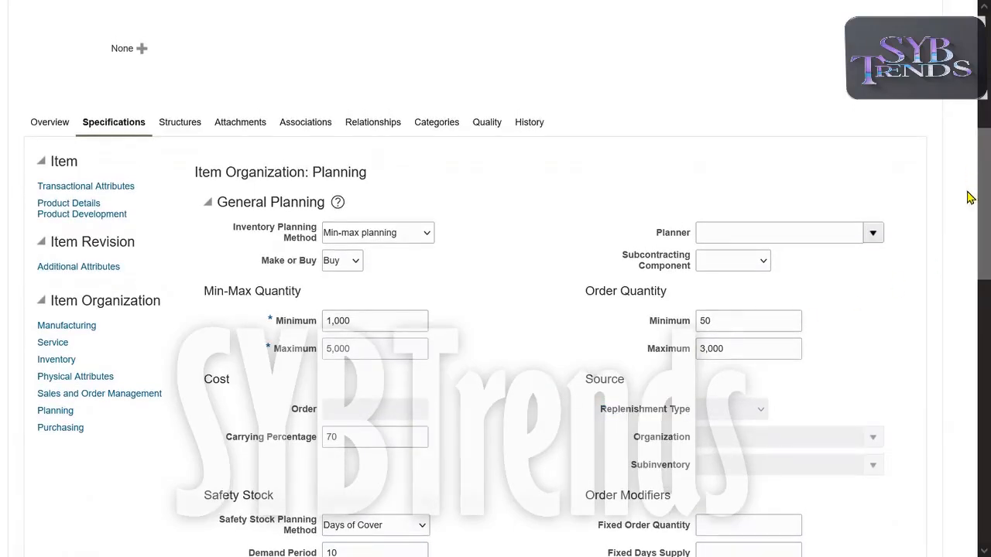
scroll(969, 199, "up", 5)
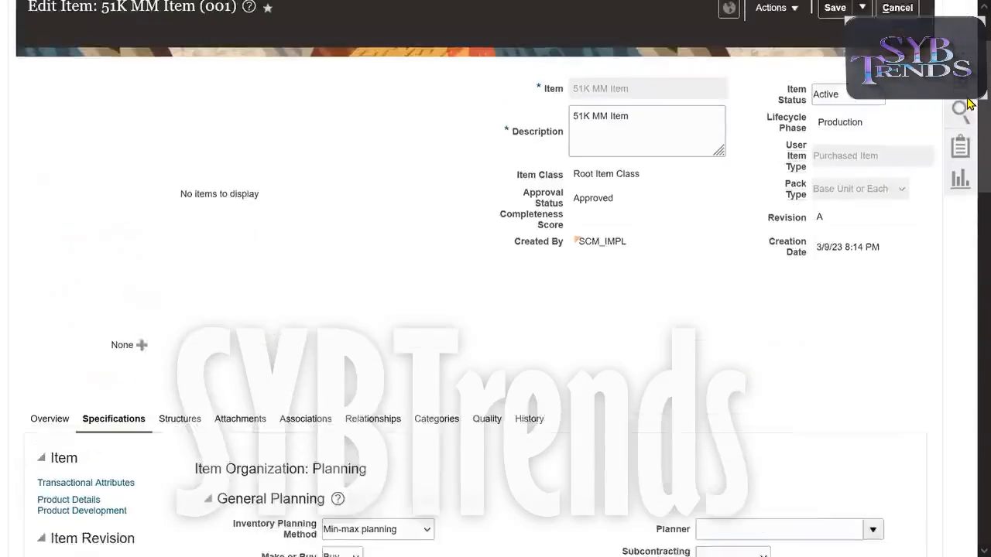
scroll(969, 101, "up", 1)
left_click(835, 102)
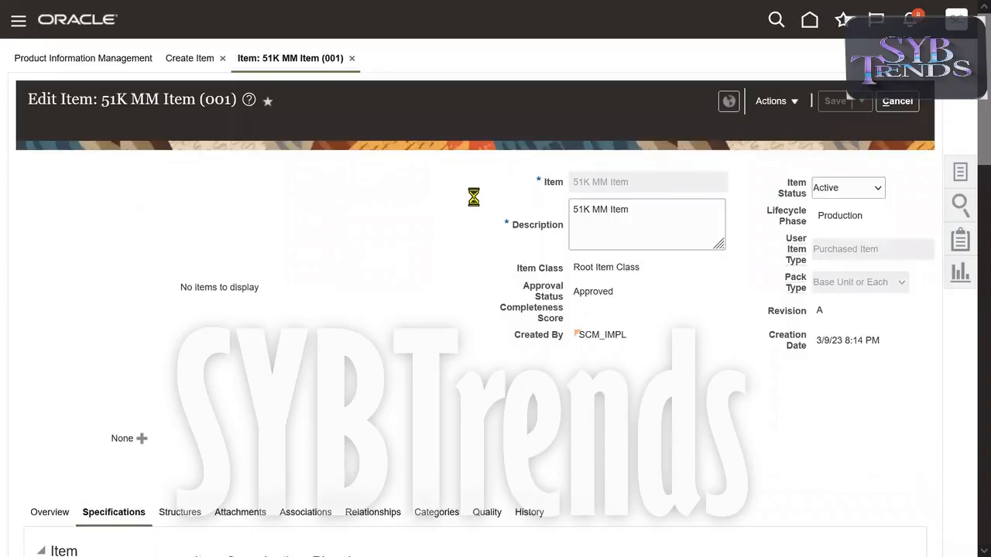
key("F11")
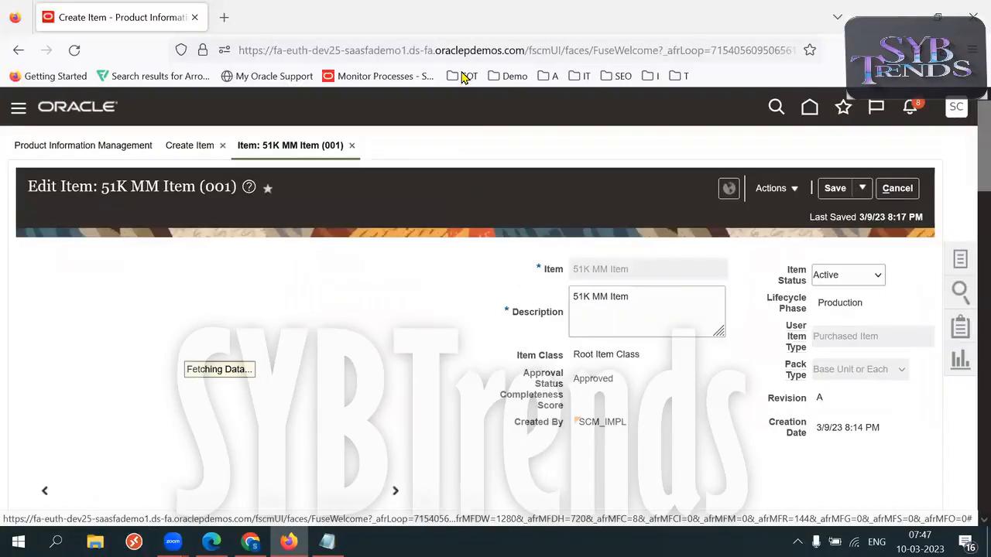
left_click_drag(525, 51, 203, 44)
Open a new Firefox tab and load the copied Oracle Fusion address in it.
left_click(223, 21)
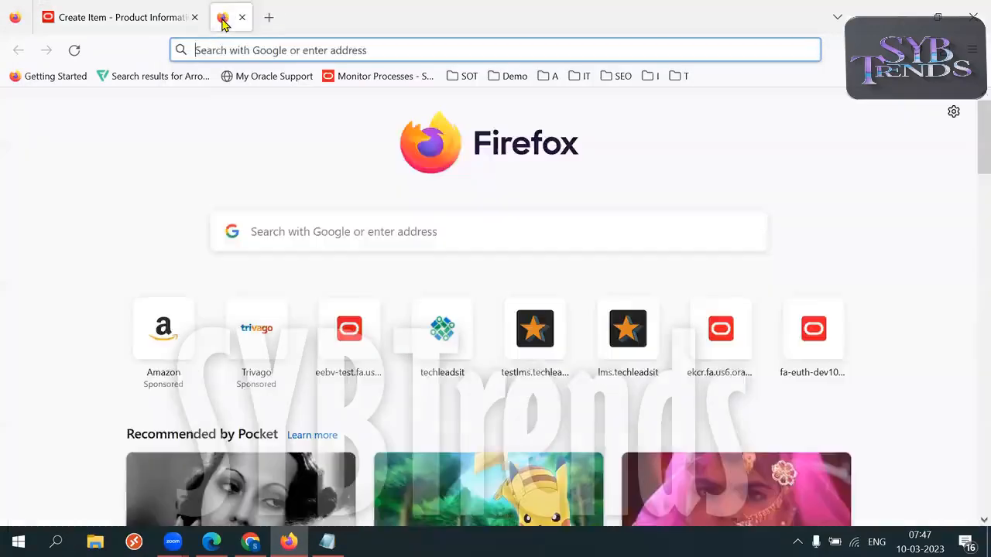
type("https://fa-euth-dev25-saasfademo1.ds-fa.oraclepdemos.com")
key("Return")
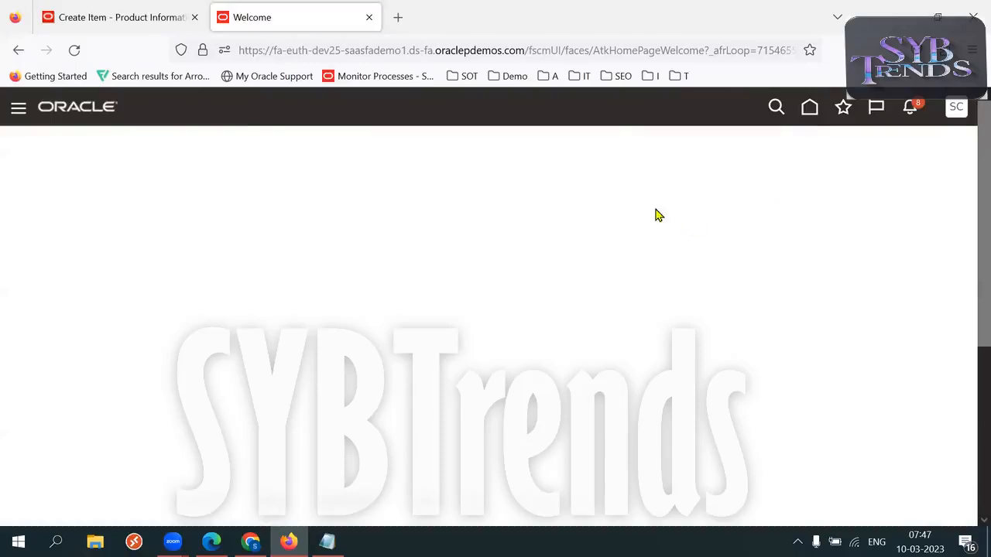
Go to Setup and Maintenance, choose the Product Management offering, and show all Items tasks.
left_click(691, 338)
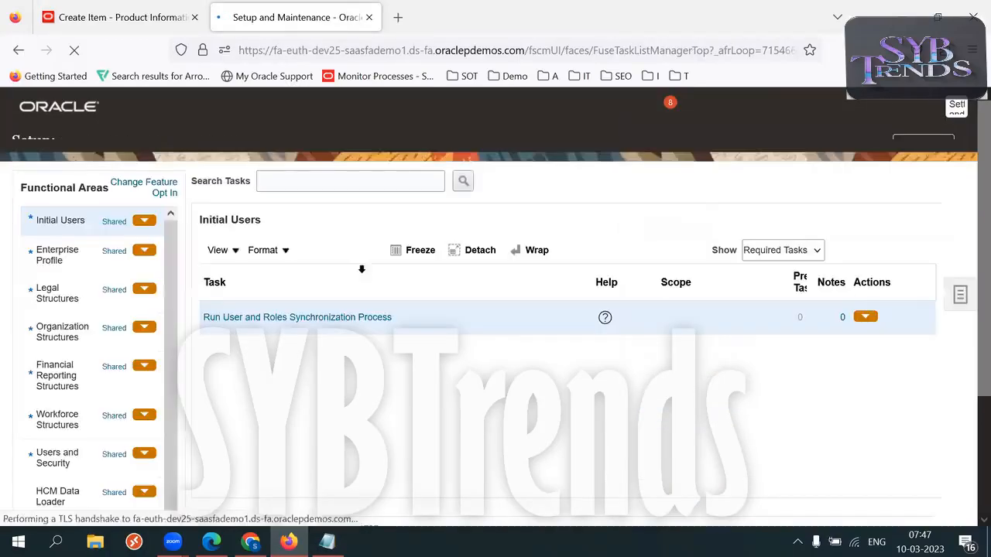
left_click(264, 147)
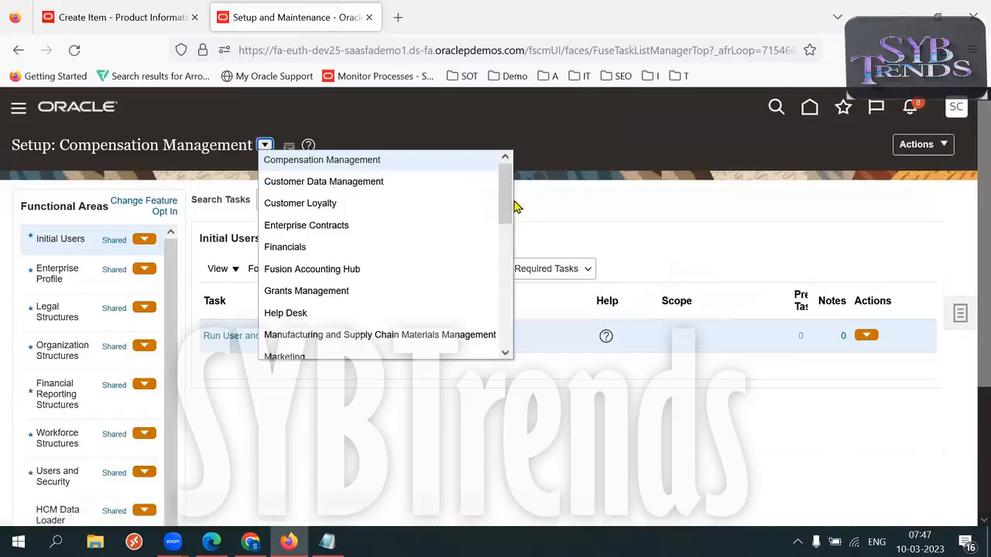
left_click_drag(504, 204, 471, 258)
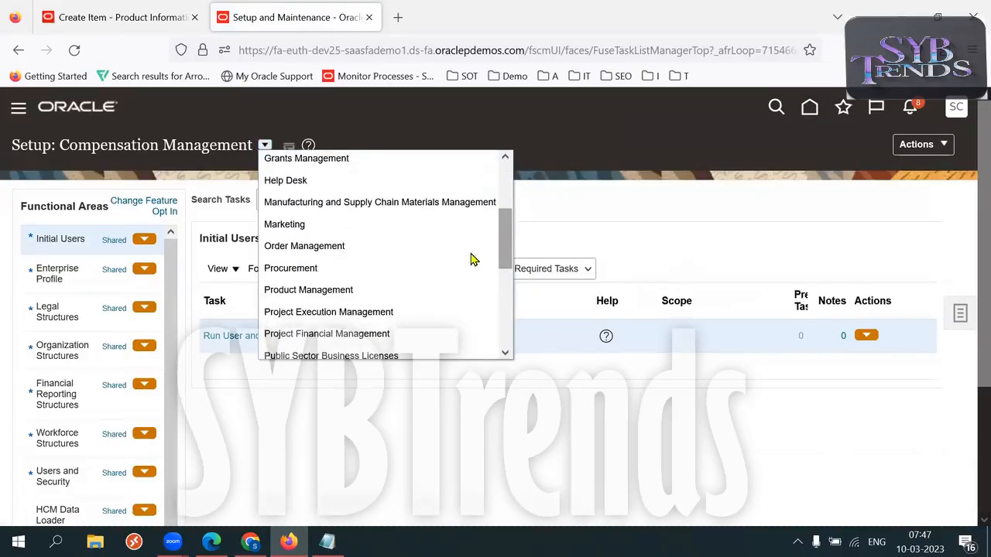
left_click(342, 289)
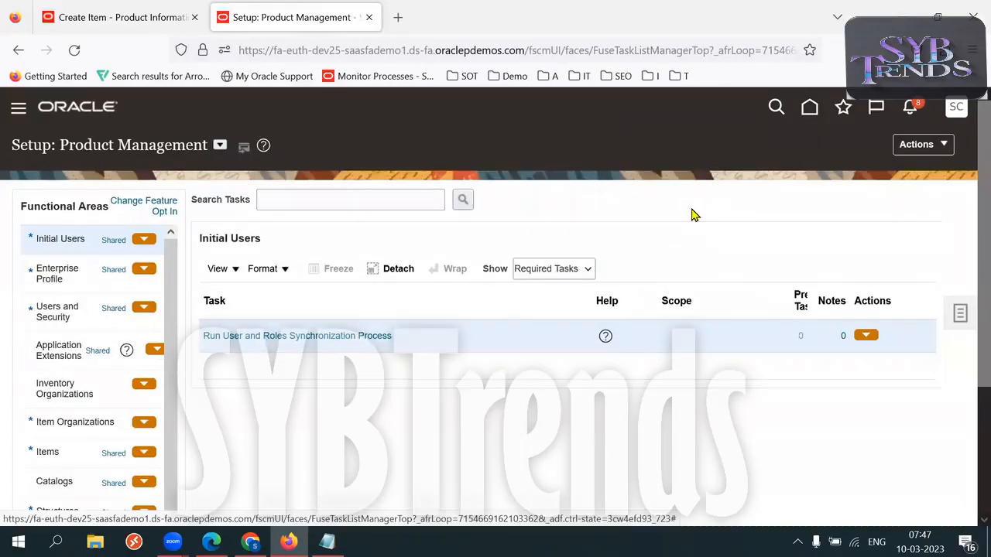
left_click(80, 454)
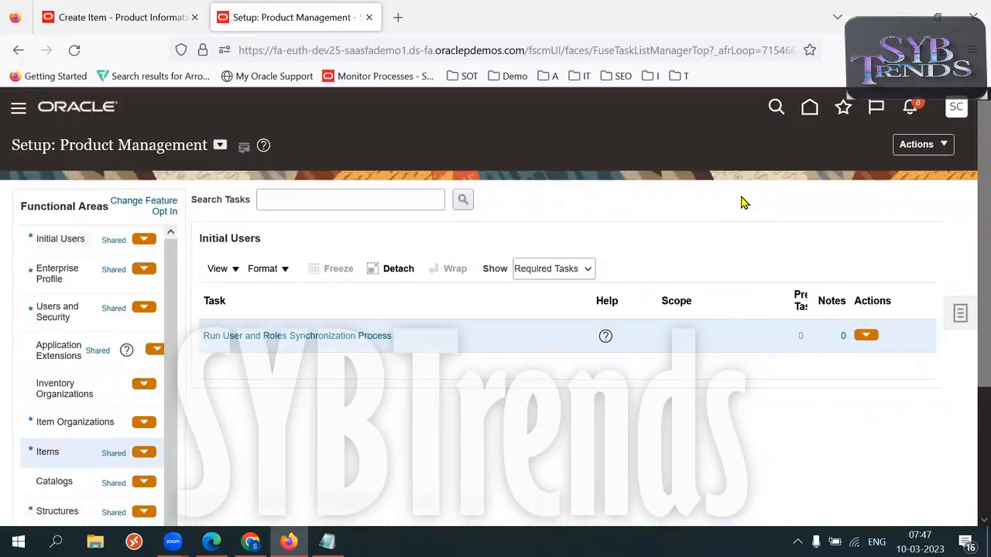
left_click(585, 268)
left_click(560, 288)
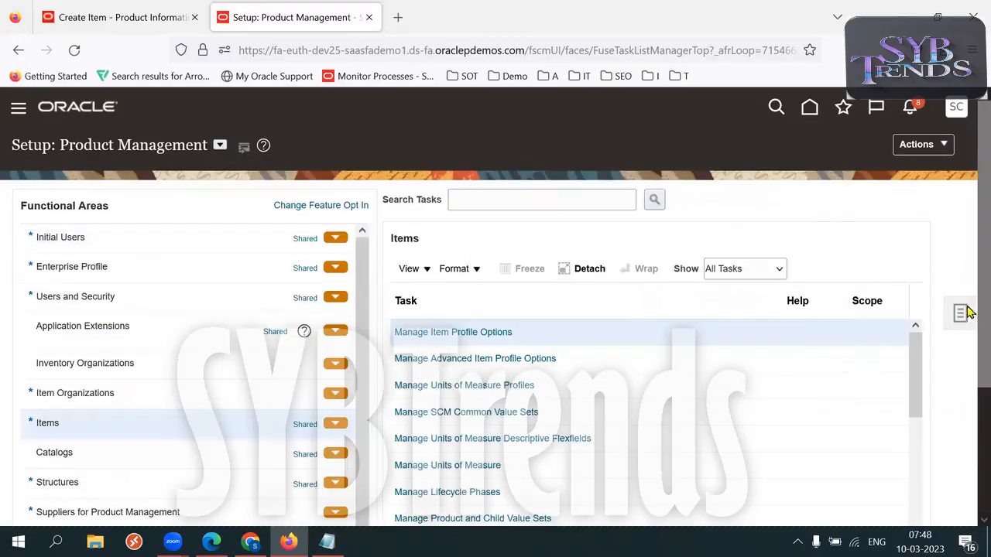
scroll(948, 313, "down", 2)
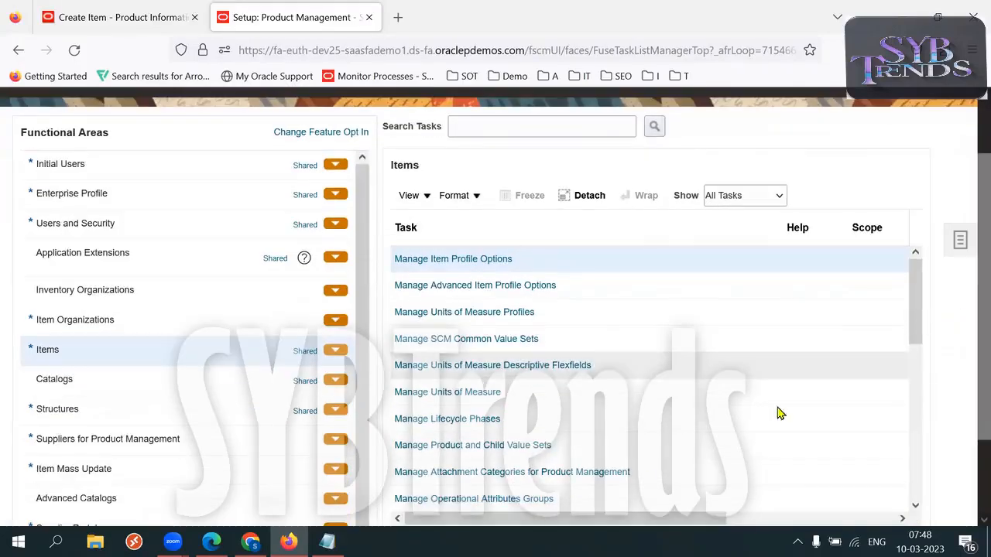
Open Manage Operational Attributes Groups and filter attributes by the copied 'Replenishment Type' label.
left_click(438, 499)
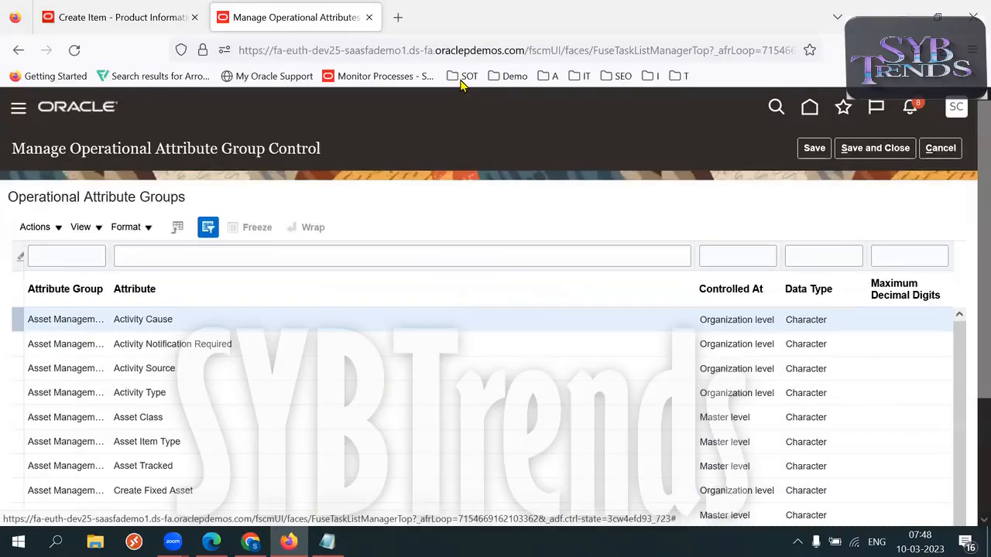
left_click(115, 14)
left_click_drag(970, 189, 970, 331)
scroll(966, 320, "up", 2)
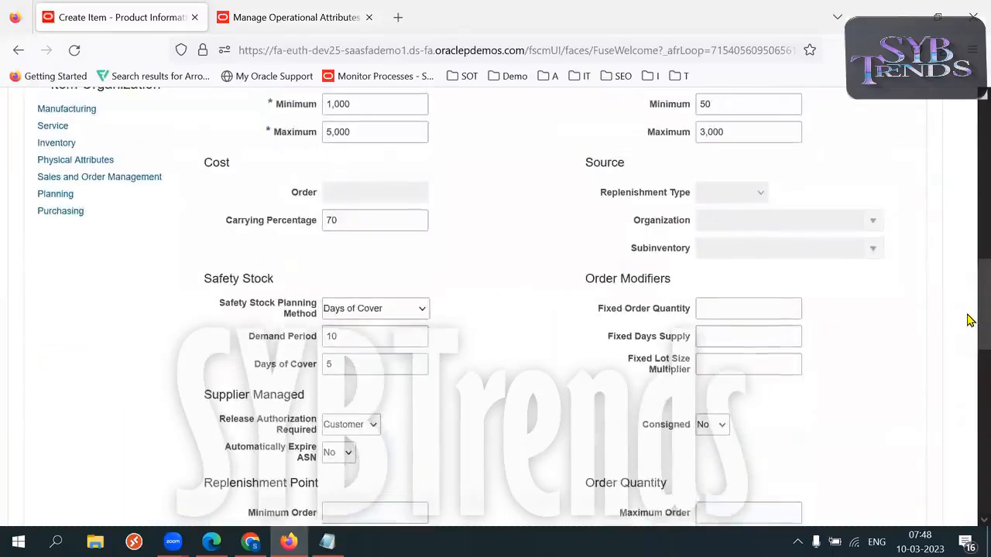
triple_click(636, 199)
key("ctrl+c")
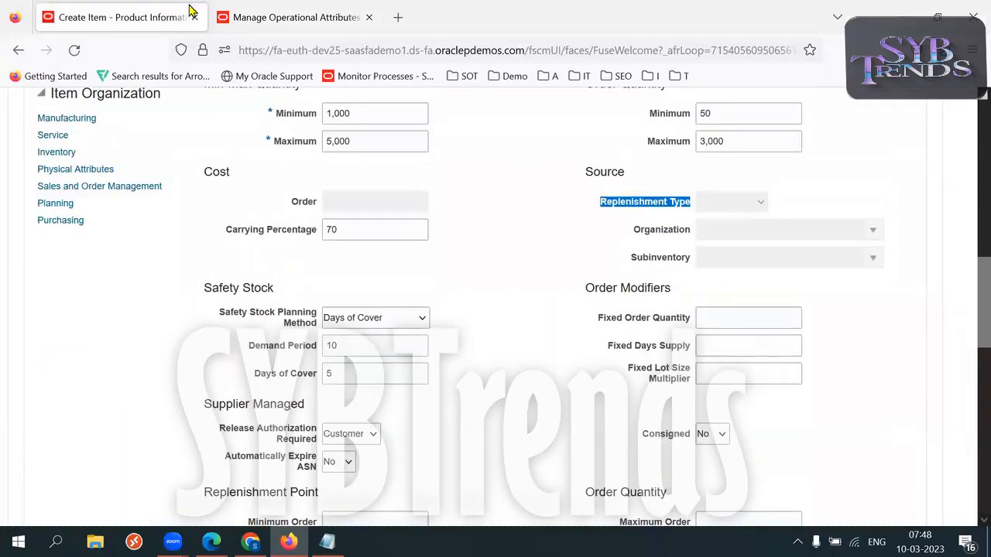
left_click(259, 17)
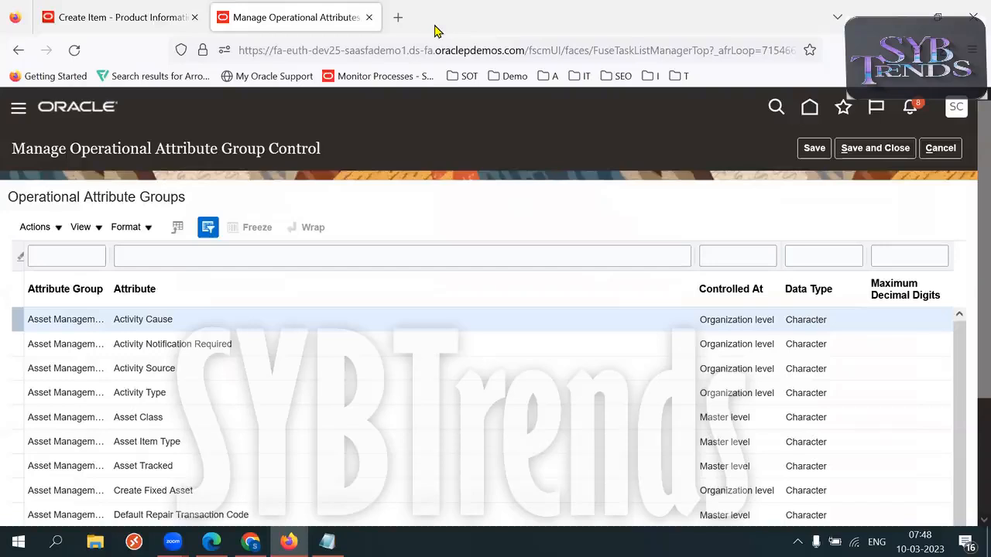
left_click(251, 256)
key("ctrl+v")
key("Return")
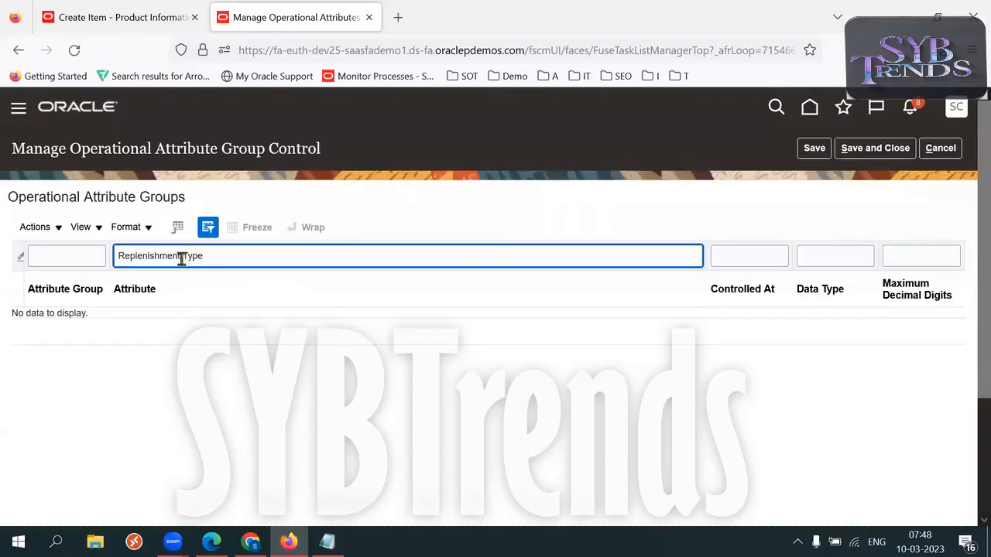
Trim the attribute filter to 'Type', then clear the group filter to list all attributes.
left_click_drag(181, 260, 102, 254)
key("BackSpace")
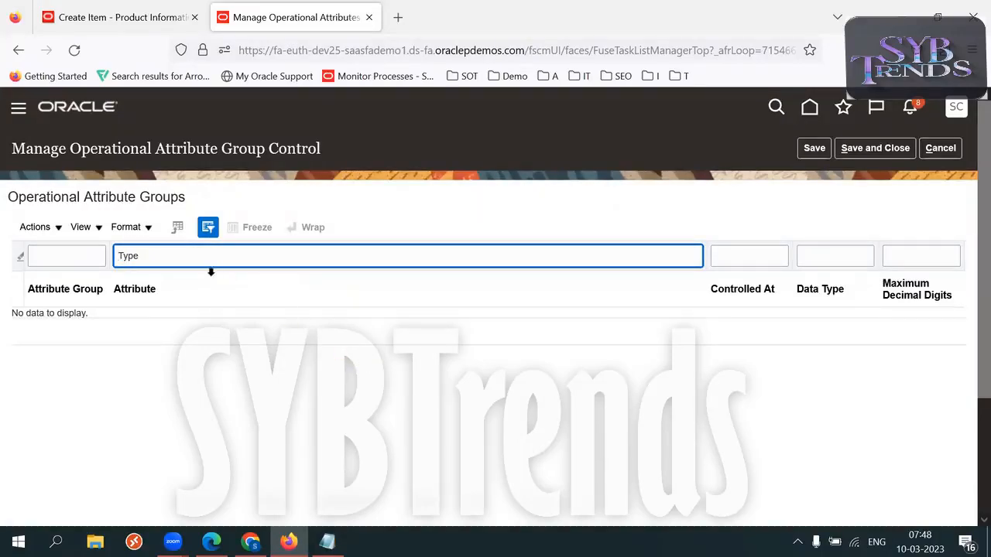
left_click(170, 261)
left_click(90, 257)
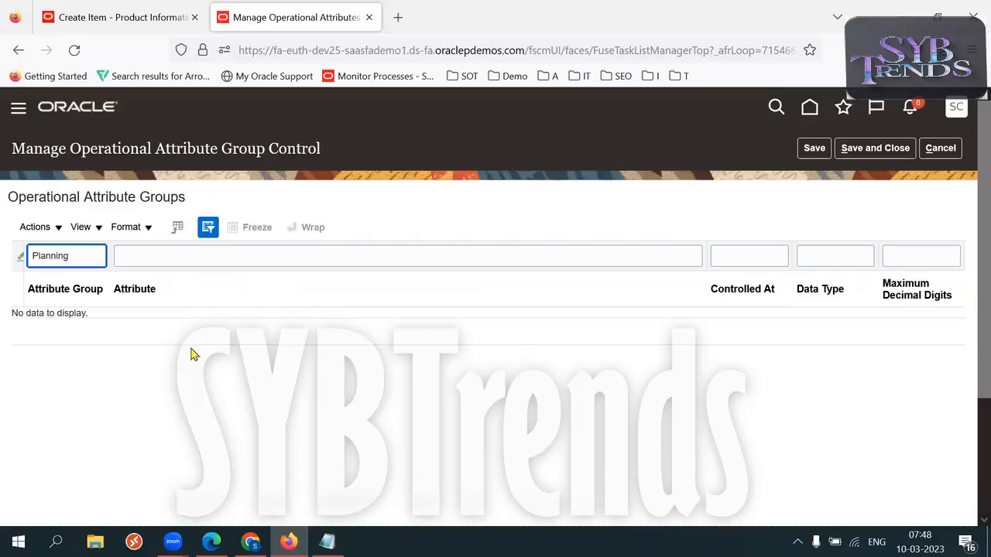
double_click(93, 260)
key("BackSpace")
key("Return")
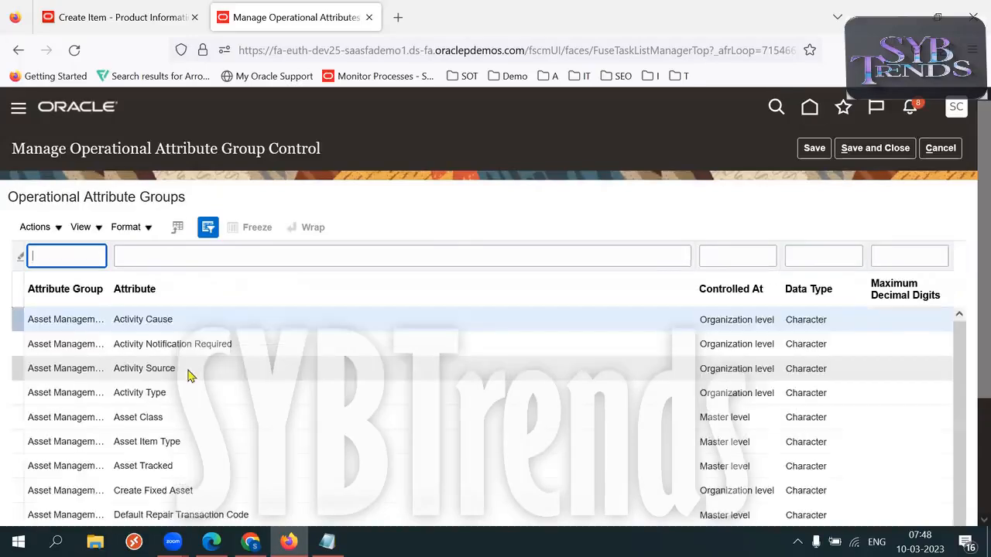
Filter the attribute control list to the General Planning attribute group.
scroll(967, 340, "down", 2)
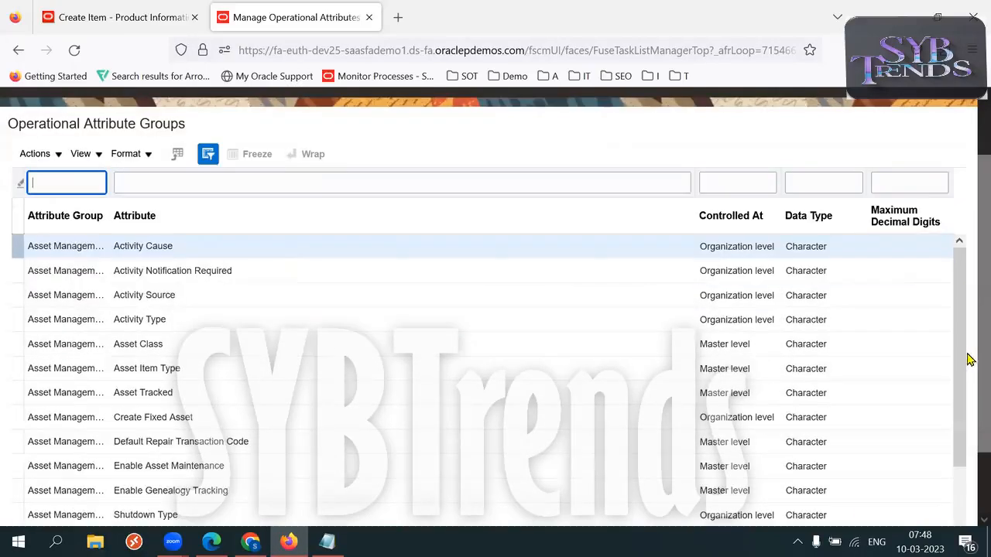
scroll(963, 350, "down", 2)
scroll(967, 310, "down", 2)
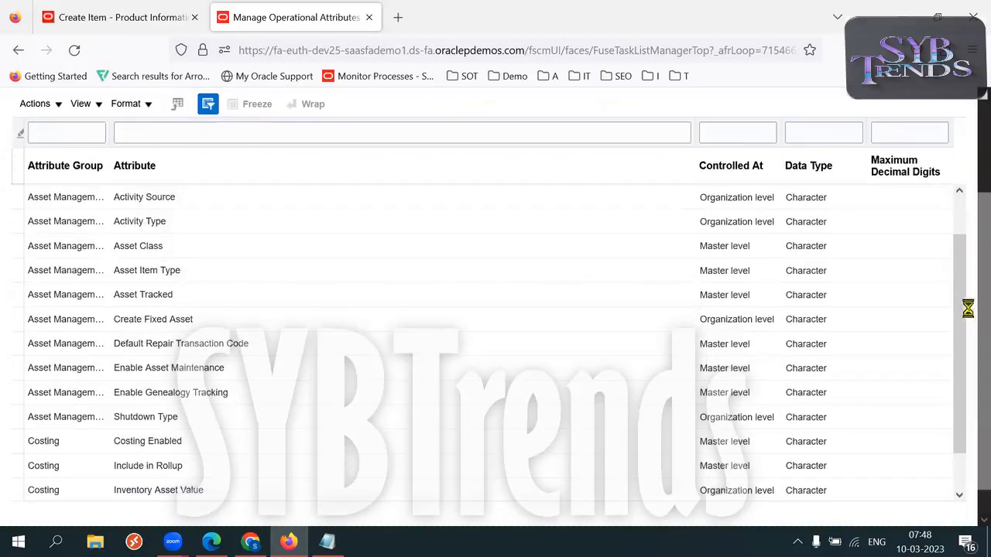
left_click_drag(966, 314, 966, 419)
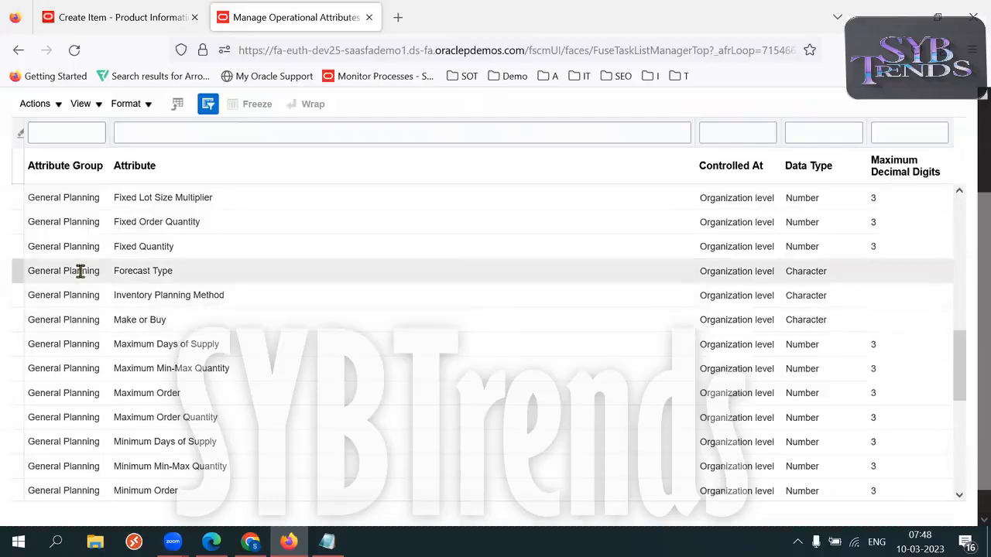
left_click(85, 136)
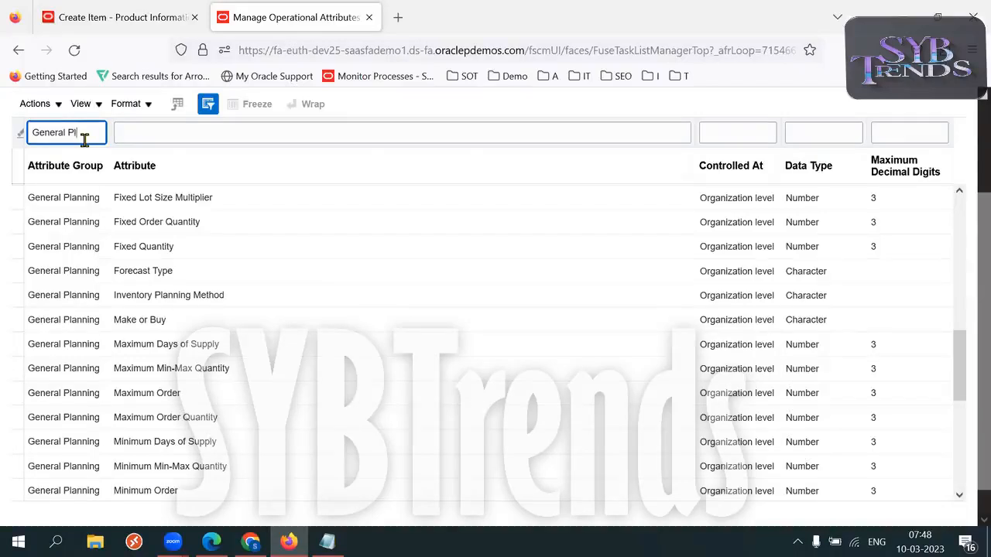
key("Return")
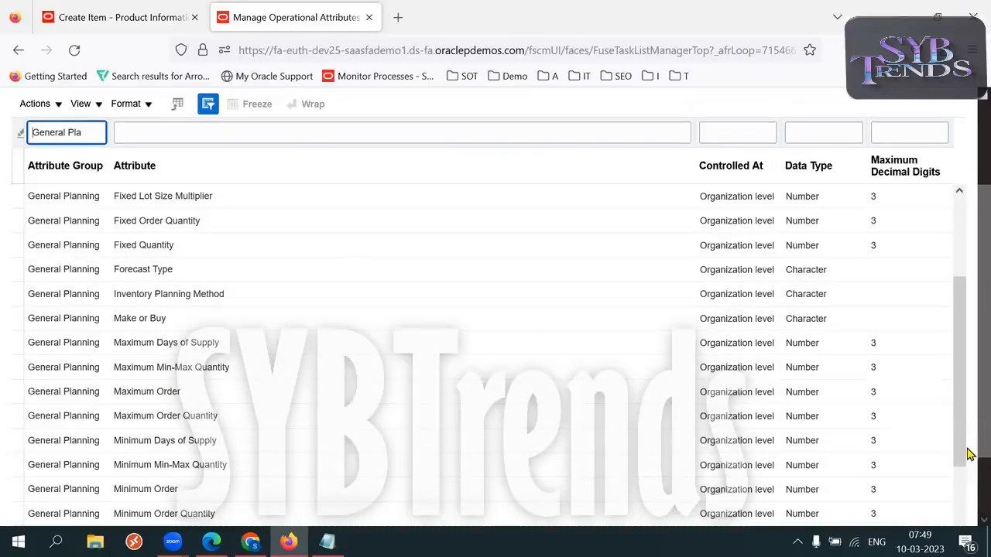
Make Replenishment Source Type's control level editable and compare it with the item's Replenishment Type label.
scroll(822, 445, "down", 2)
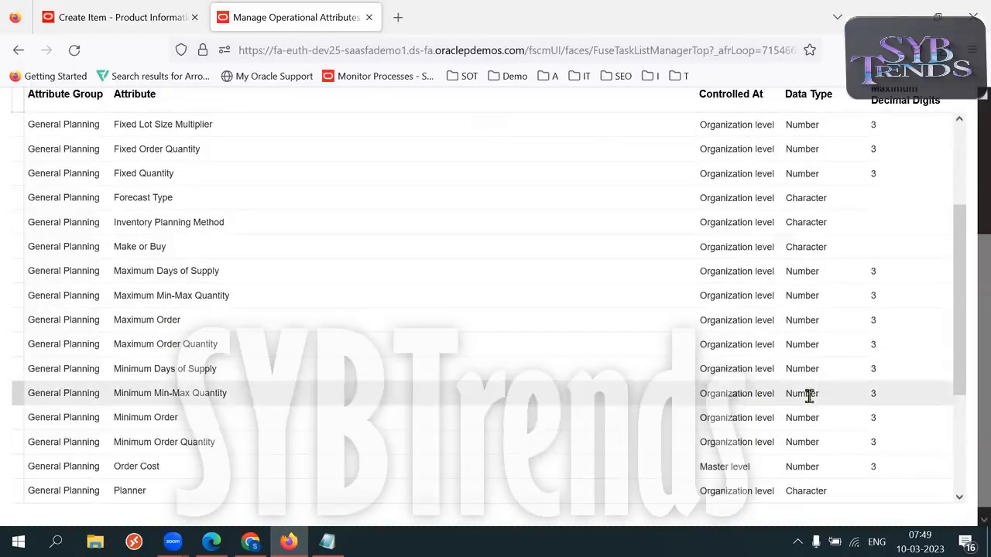
left_click_drag(958, 350, 966, 390)
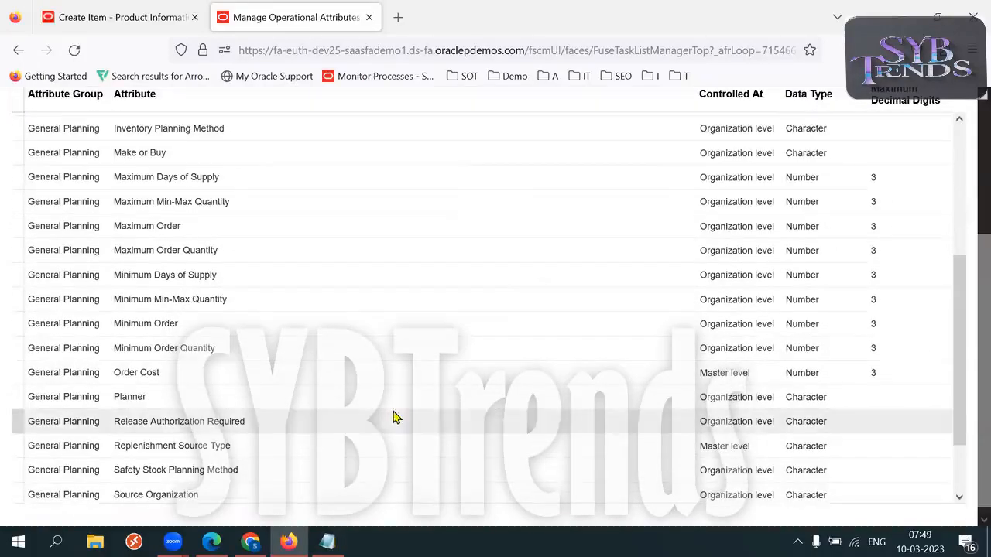
left_click(348, 446)
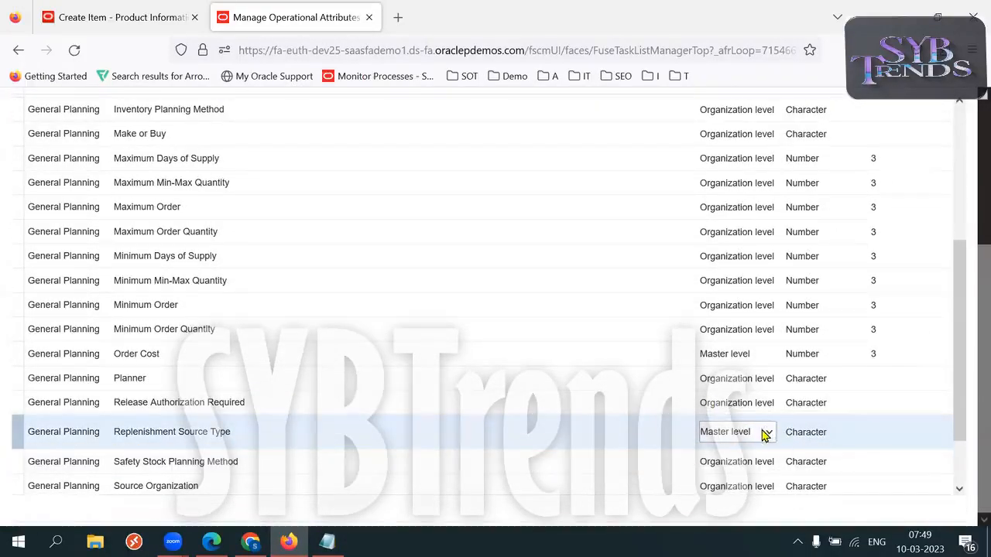
left_click(116, 17)
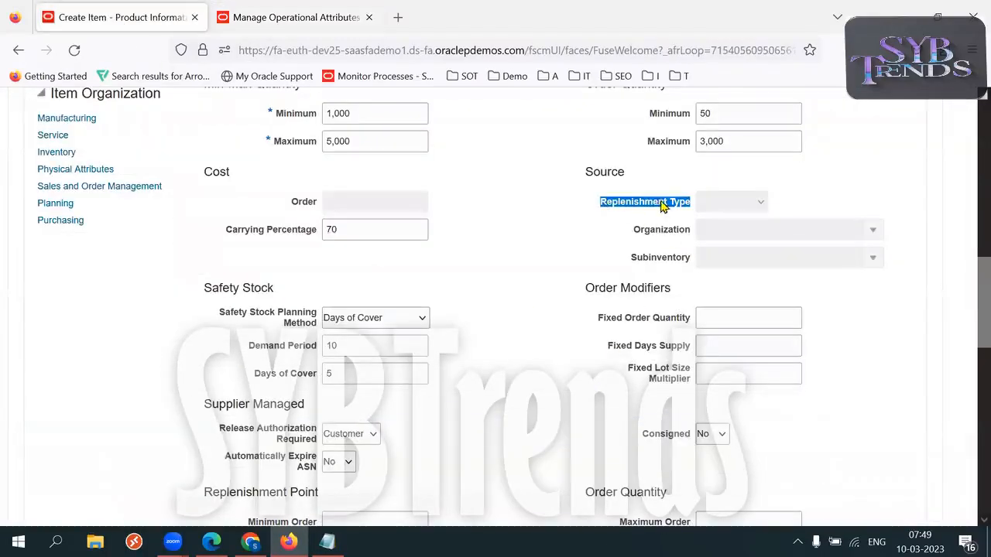
left_click_drag(968, 321, 968, 112)
left_click_drag(199, 187, 241, 188)
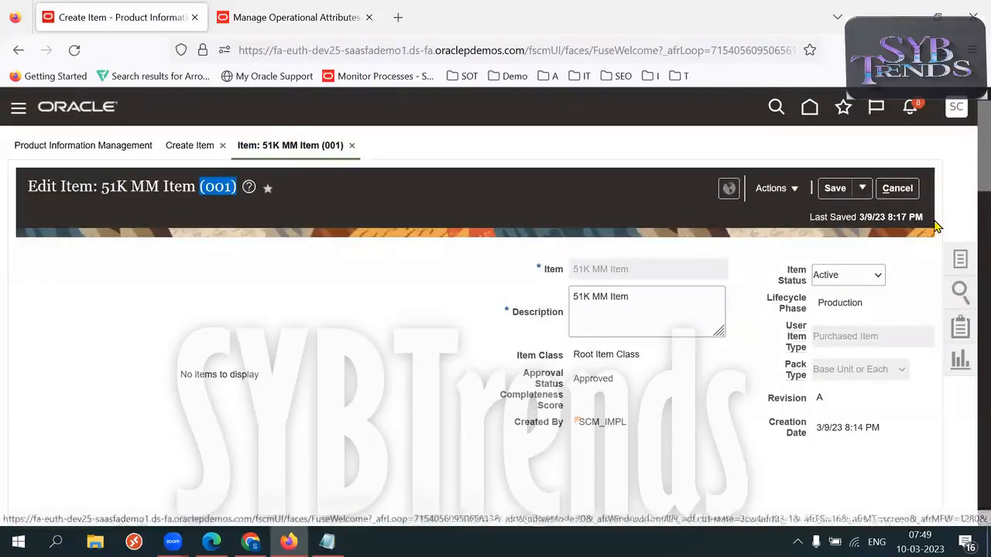
left_click_drag(968, 165, 968, 336)
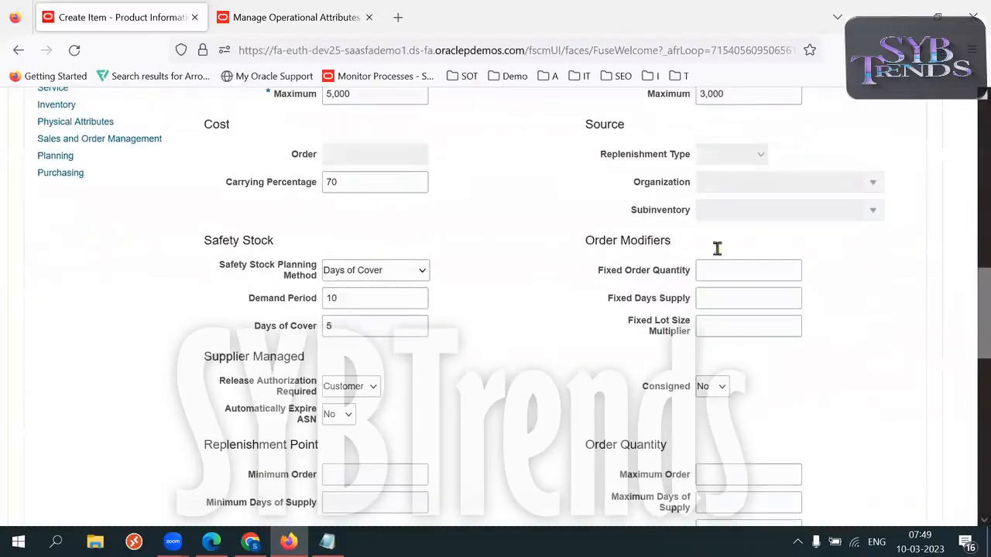
double_click(667, 160)
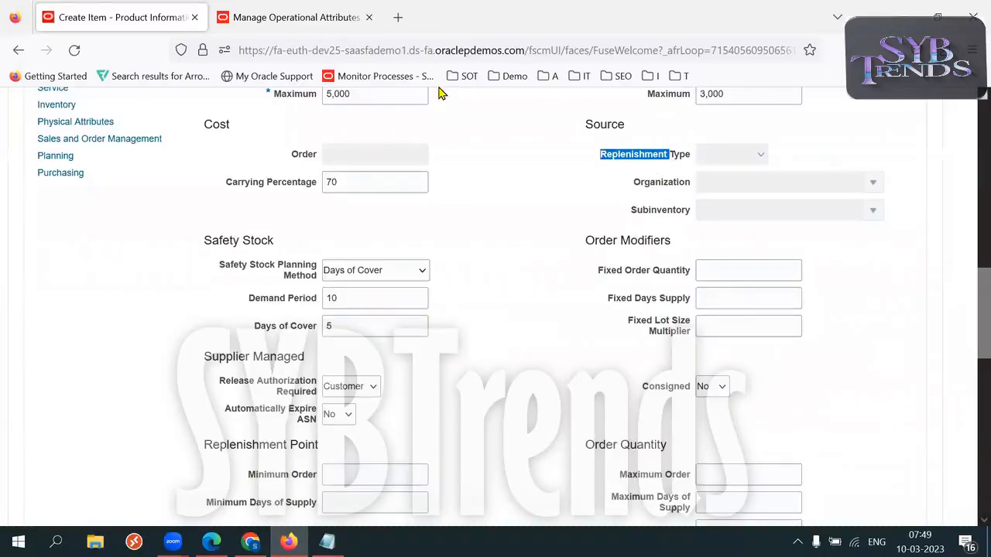
Set Replenishment Source Type to Organization level, then save and close.
left_click(302, 17)
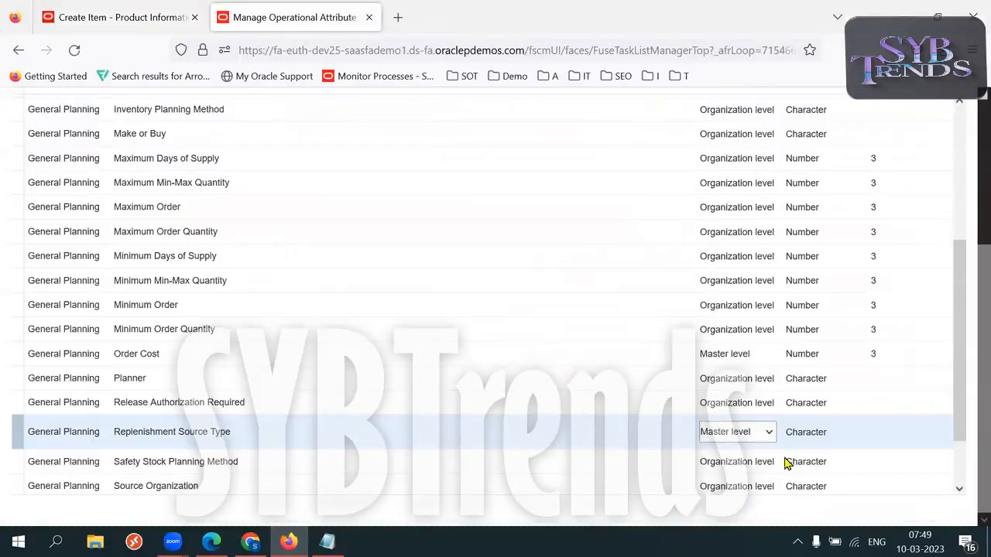
left_click(769, 432)
left_click(730, 472)
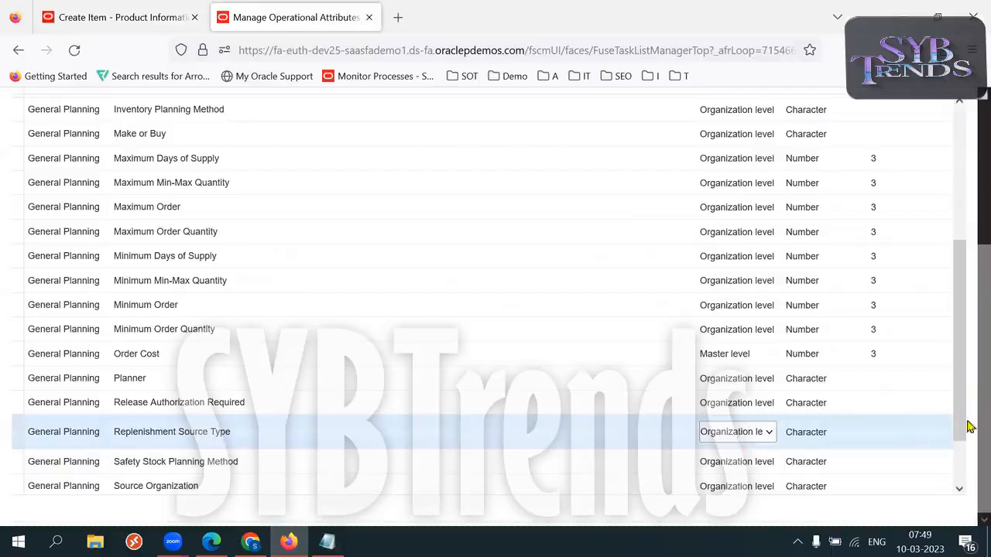
left_click_drag(967, 284, 967, 214)
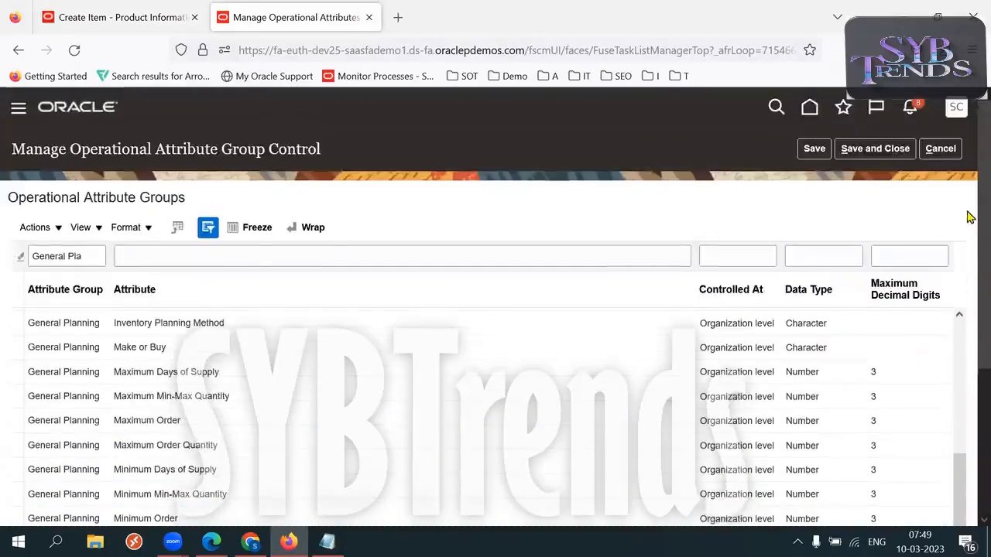
left_click(880, 153)
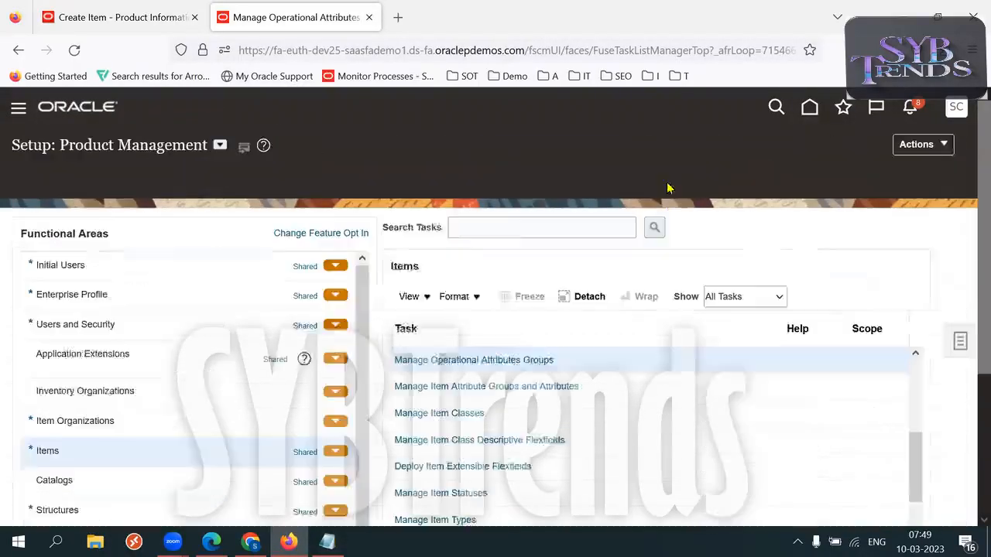
Save and close the 51K MM Item record for org 001.
left_click(119, 24)
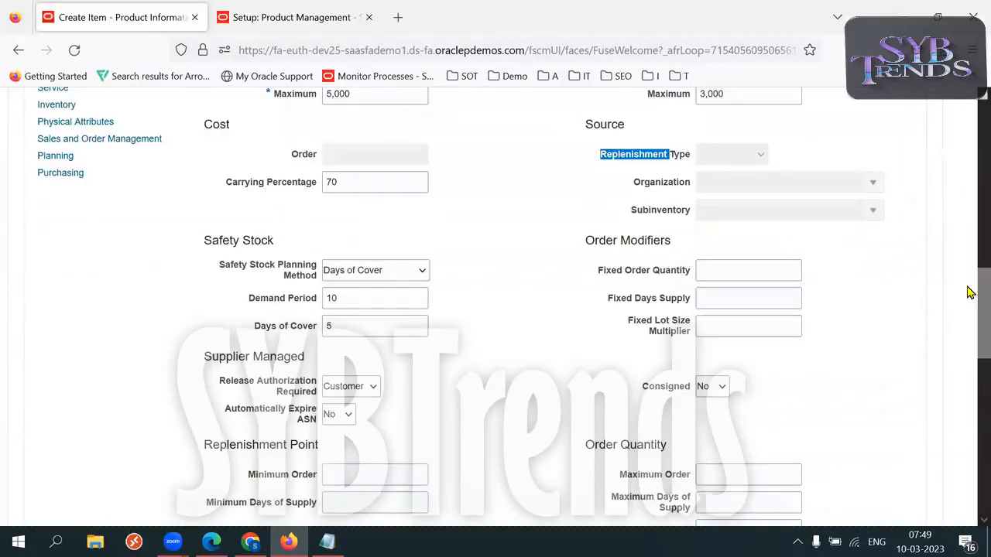
scroll(971, 293, "up", 15)
left_click(861, 139)
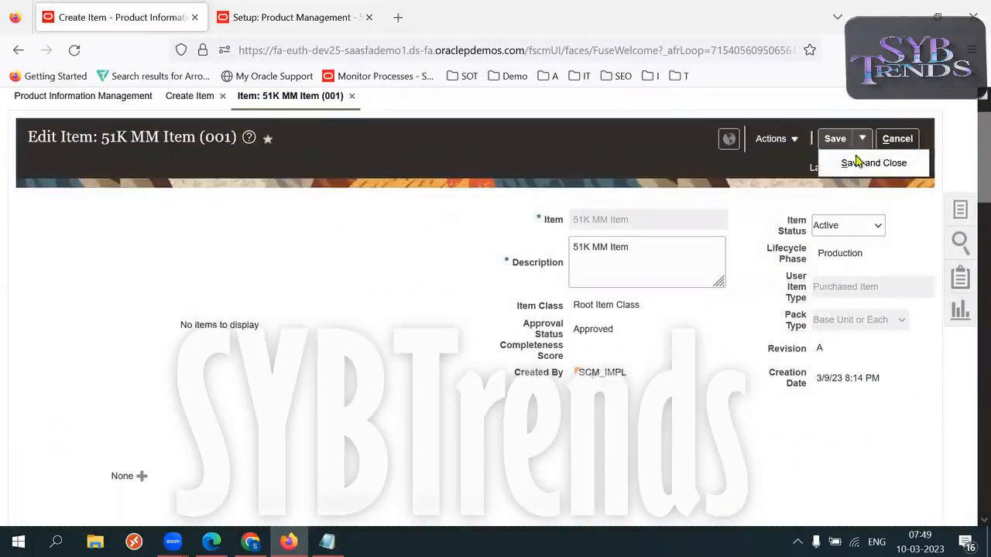
left_click(857, 163)
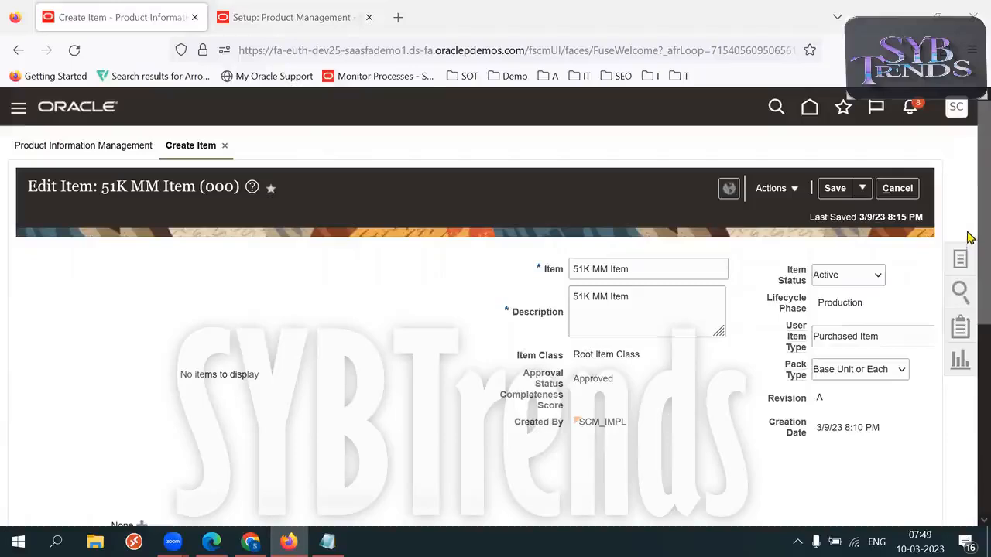
Reopen the item's org 001 record and show its Planning specifications.
scroll(968, 235, "down", 5)
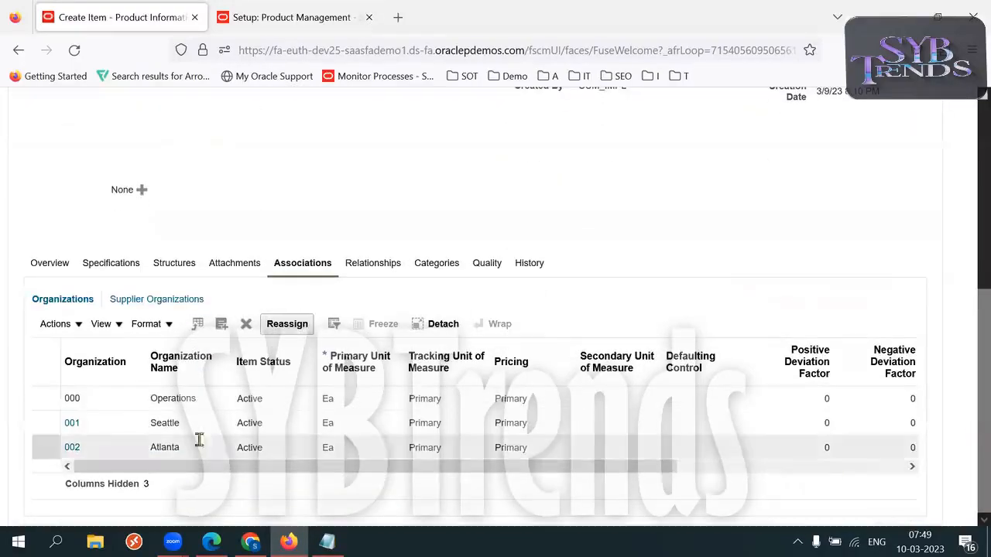
left_click(71, 423)
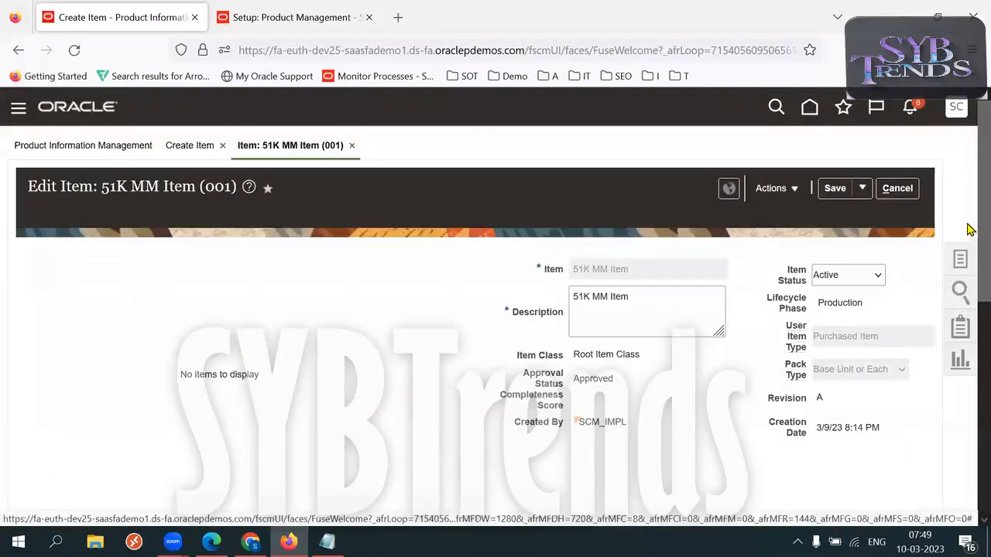
scroll(965, 294, "down", 5)
left_click_drag(967, 413, 966, 430)
left_click(118, 185)
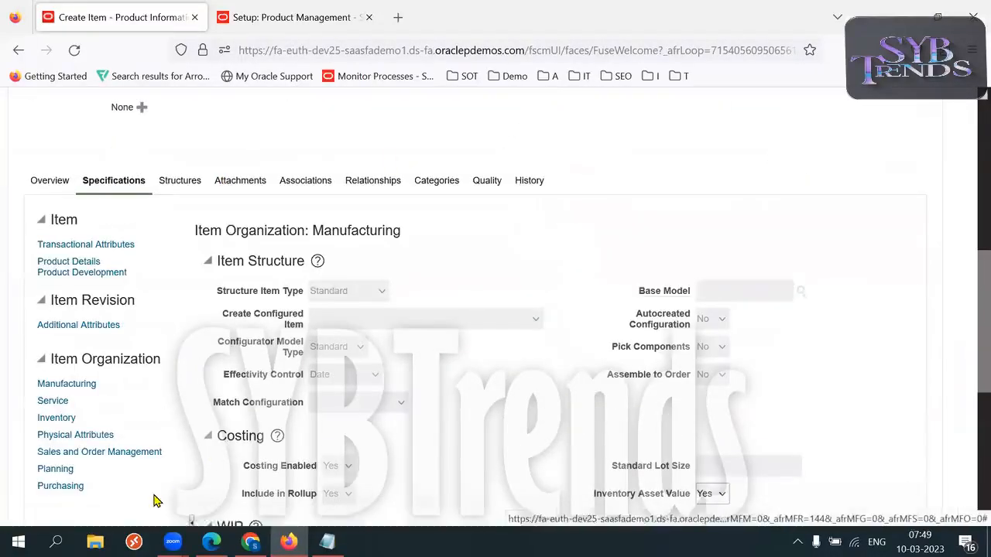
left_click(55, 469)
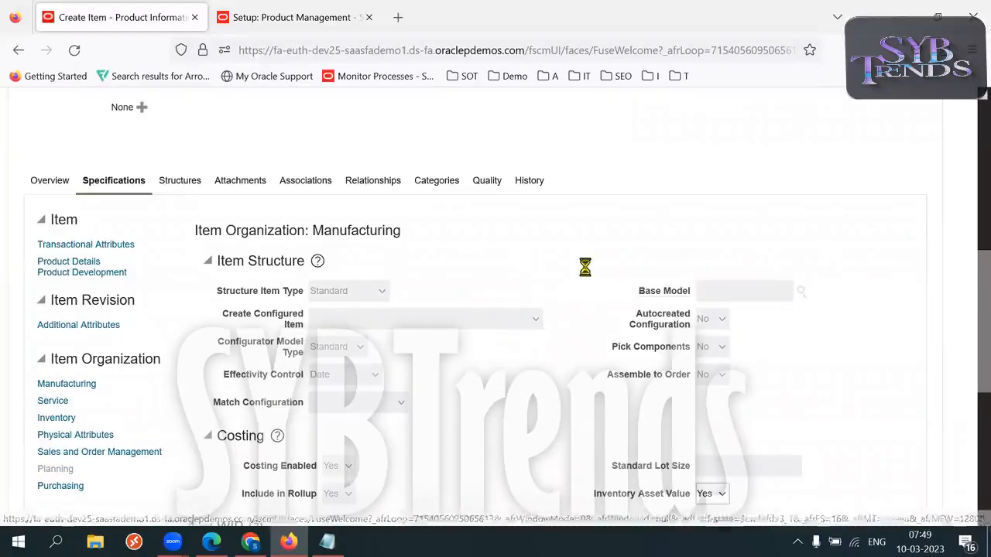
scroll(586, 275, "down", 3)
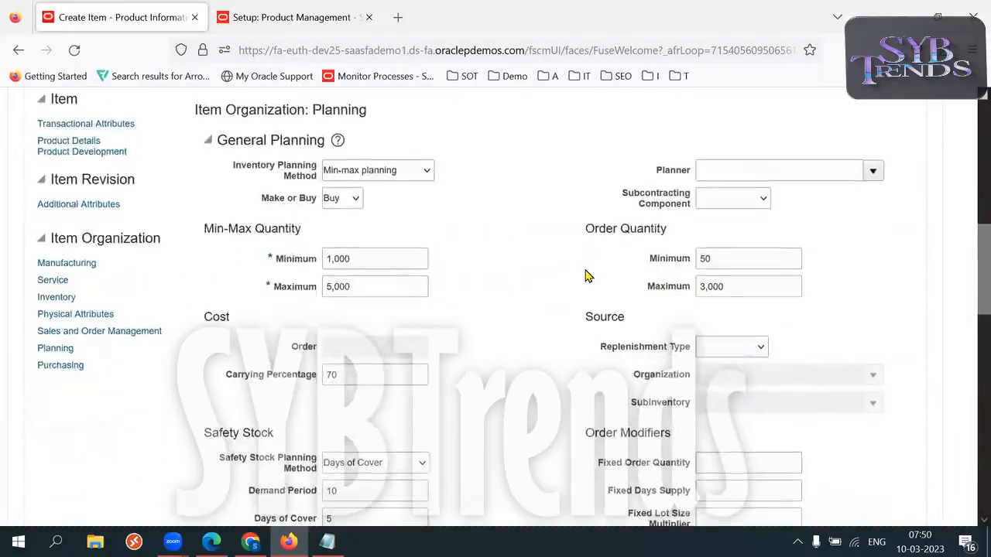
Set the Replenishment Type to Supplier.
left_click_drag(601, 345, 716, 343)
left_click(740, 348)
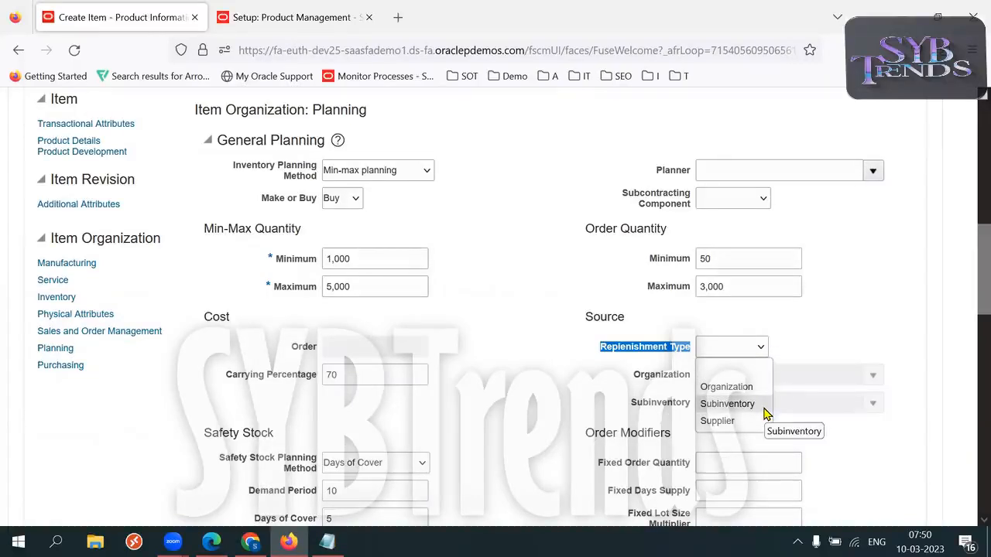
left_click(739, 420)
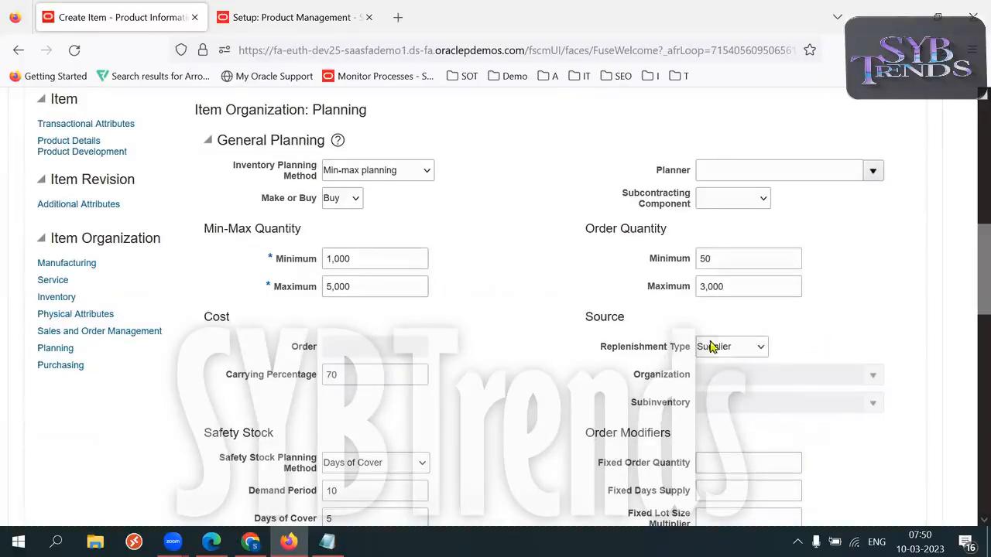
Point out the Replenishment Type label and Min-Max Minimum of 1,000, then switch to Notepad notes.
left_click_drag(595, 350, 683, 350)
triple_click(683, 350)
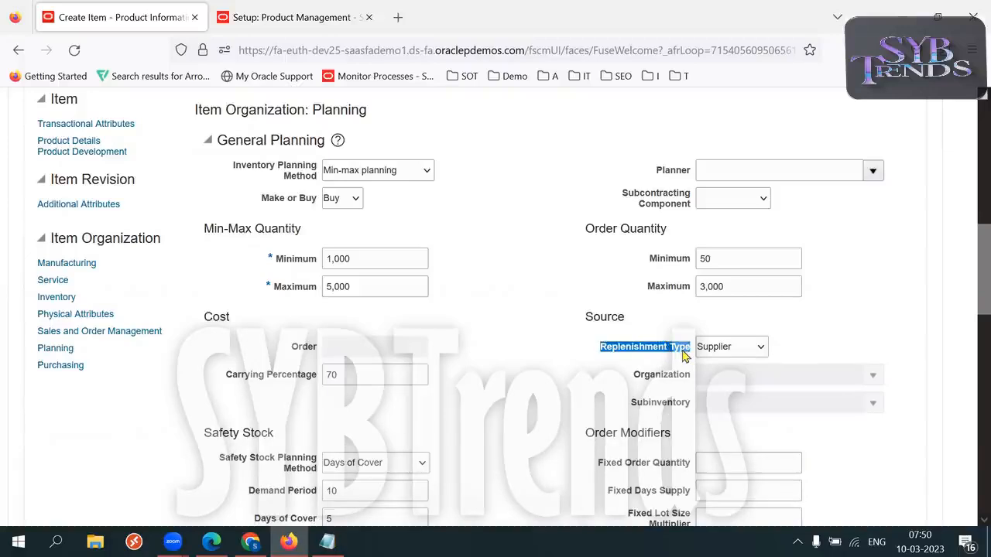
double_click(682, 350)
triple_click(683, 350)
triple_click(683, 350)
double_click(683, 350)
triple_click(683, 351)
left_click(596, 373)
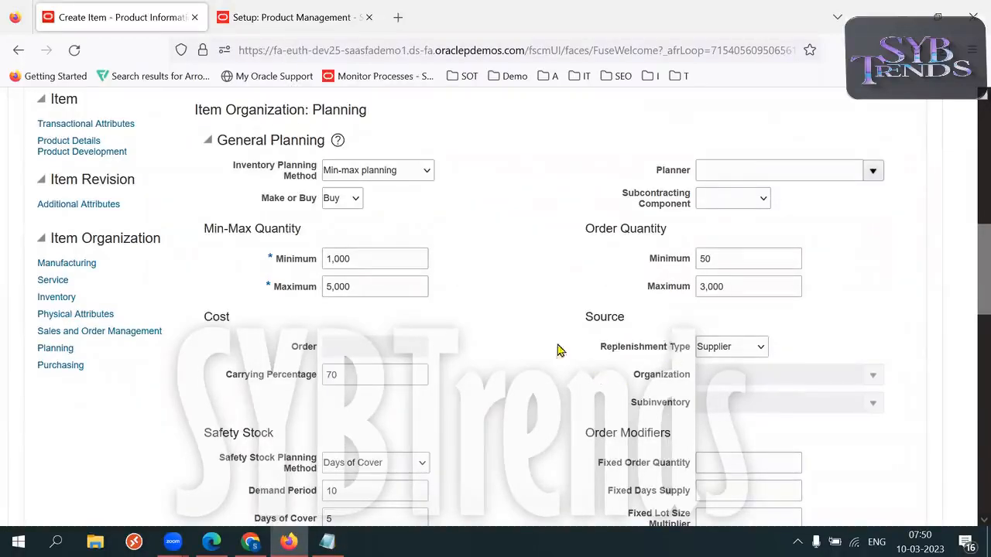
left_click(387, 259)
left_click(556, 391)
left_click_drag(592, 351, 689, 352)
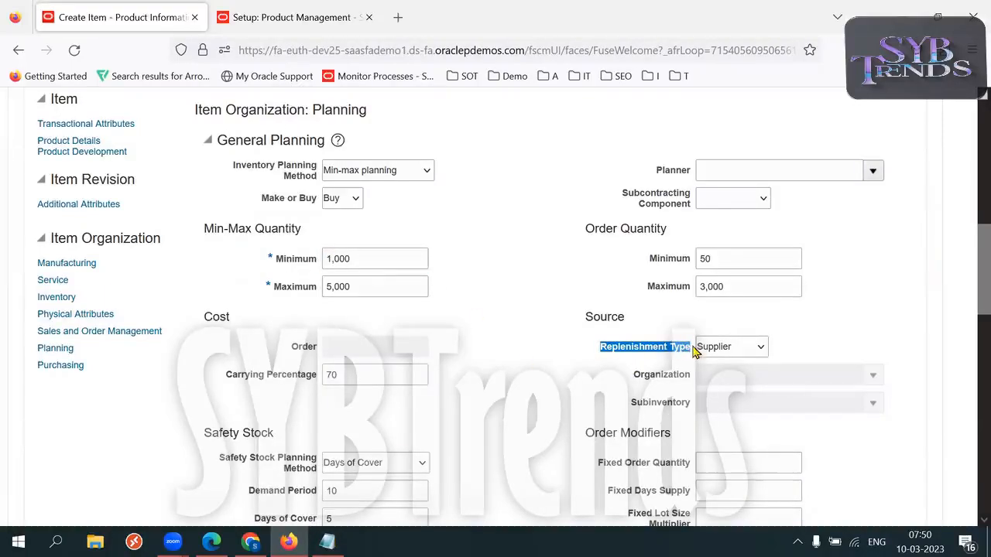
key("alt+Tab")
key("alt+Tab")
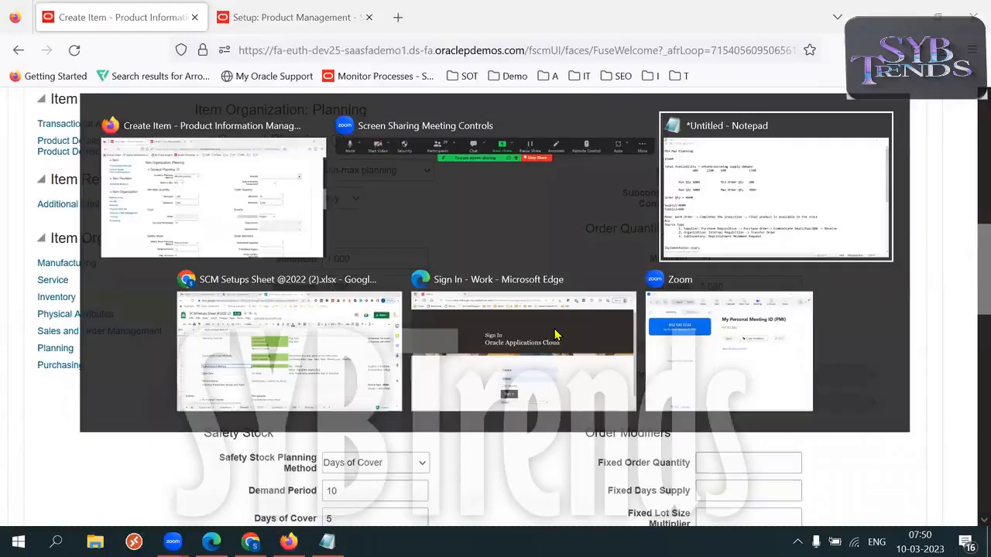
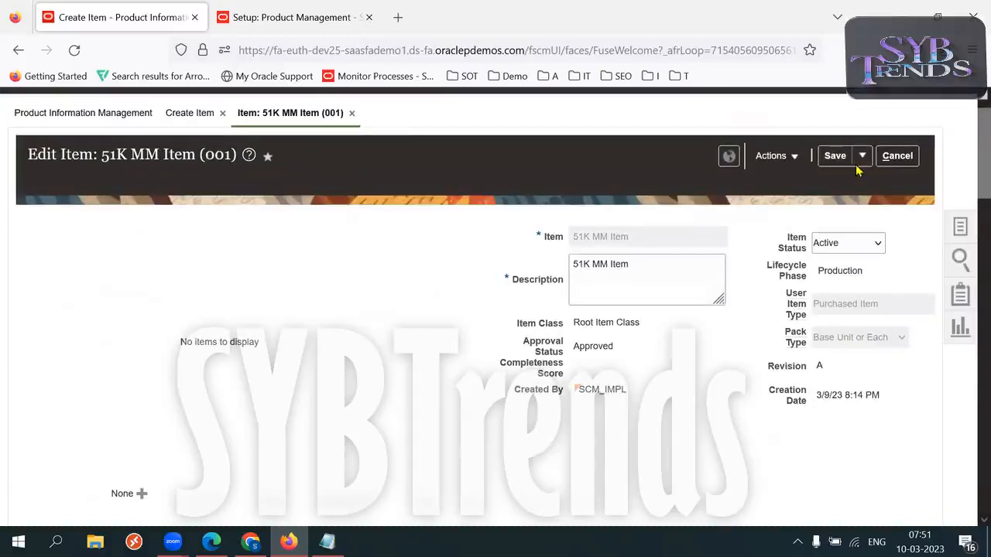
Save and close the organization 001 edits to return to the 51K MM Item (000) page.
left_click(853, 179)
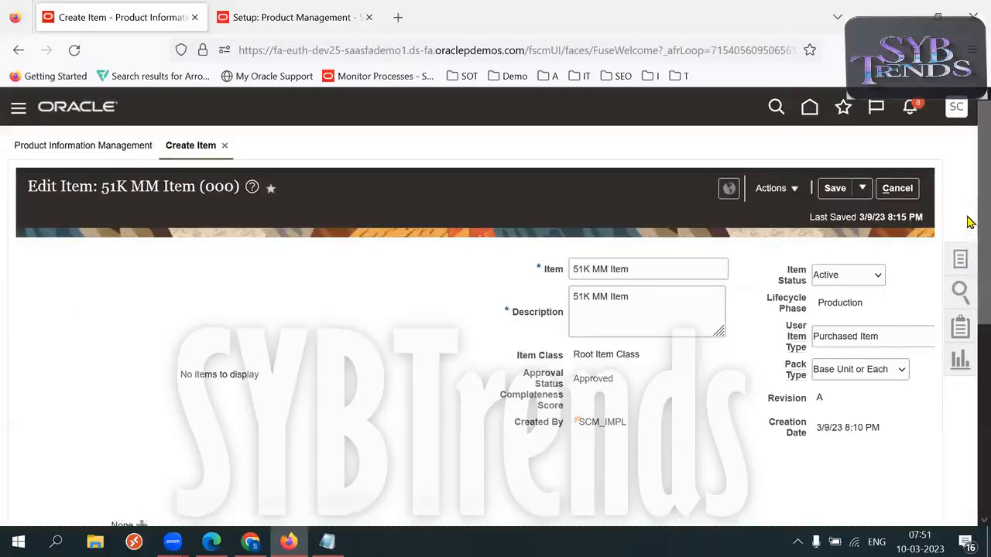
Review the item's Organizations associations: Operations 000, Seattle 001 and Atlanta 002.
scroll(969, 223, "down", 4)
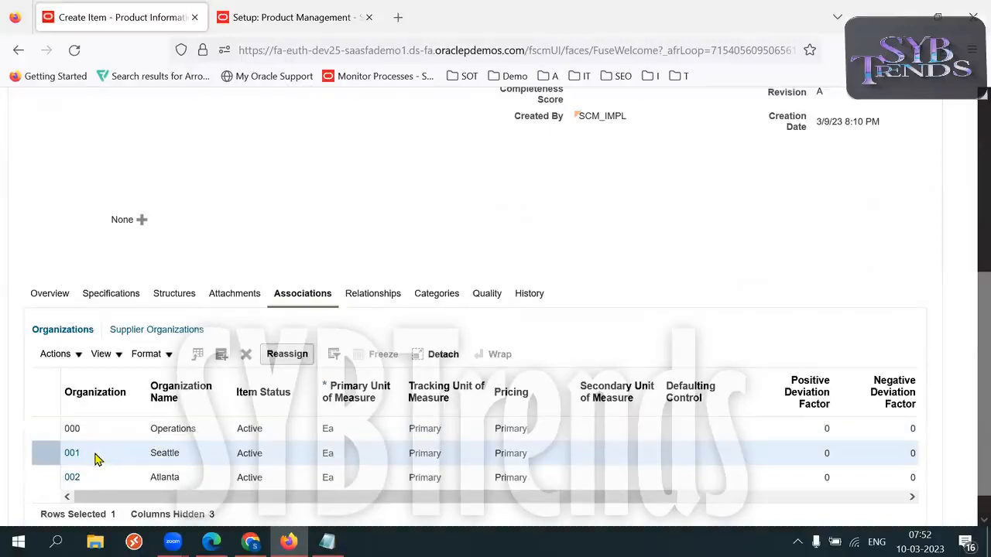
left_click(93, 428)
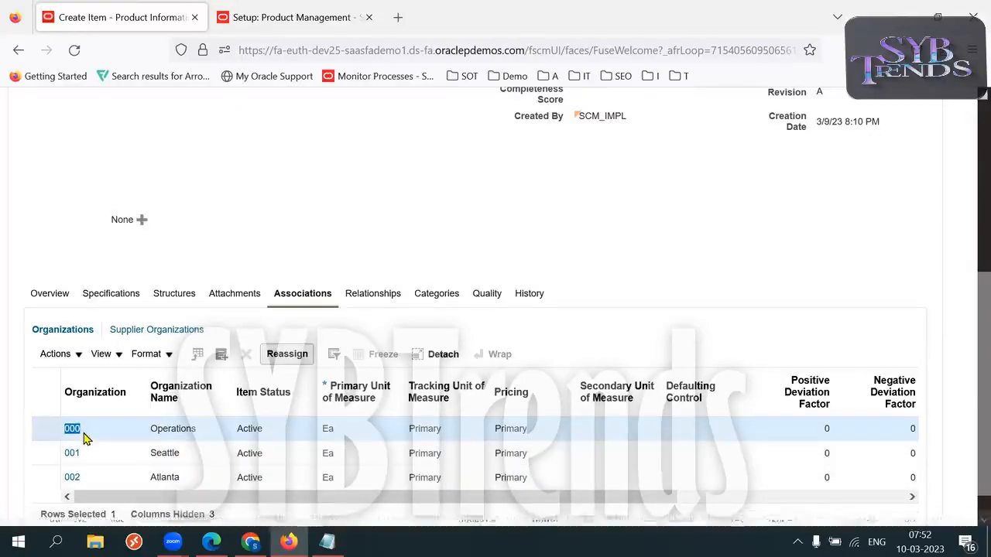
left_click(127, 463)
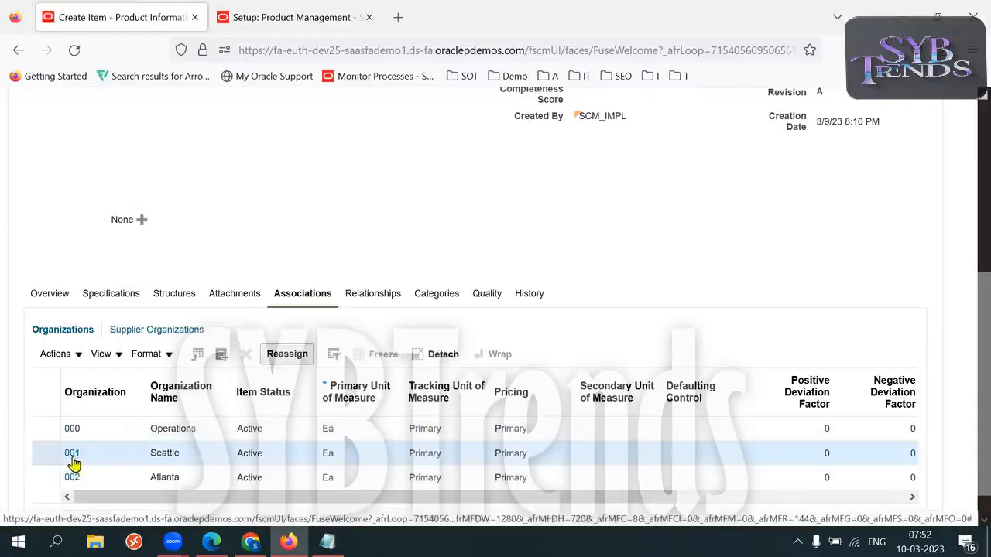
double_click(166, 452)
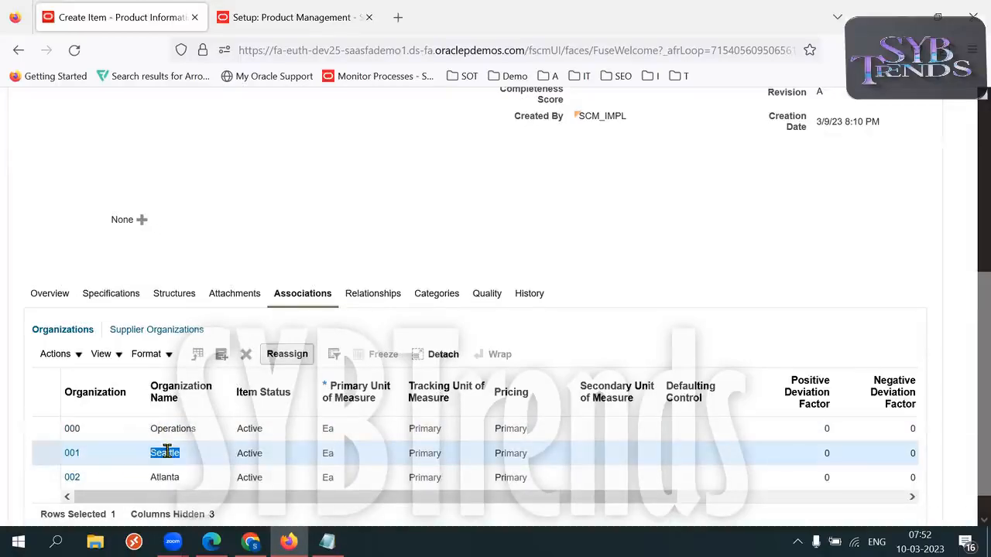
double_click(104, 480)
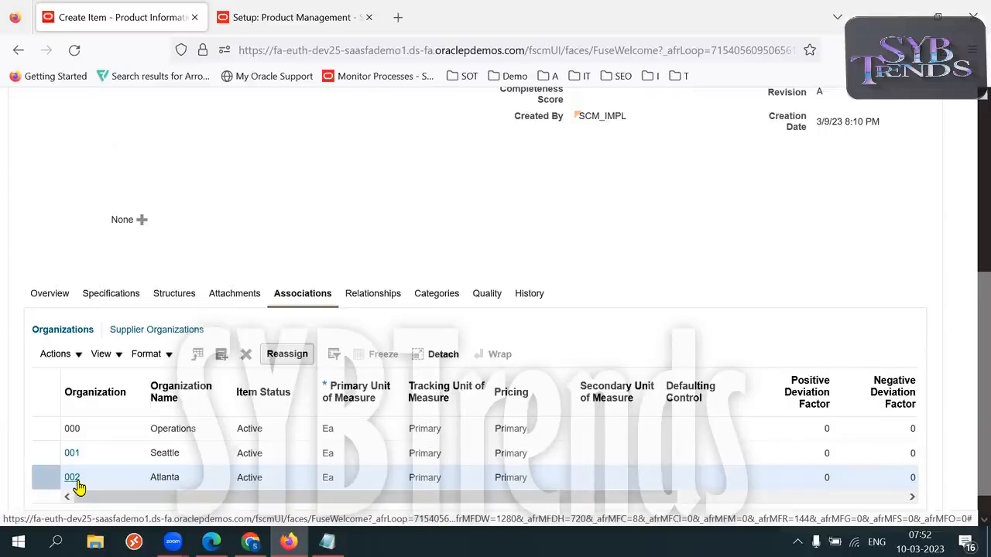
Save and close the 51K MM Item.
scroll(970, 209, "up", 3)
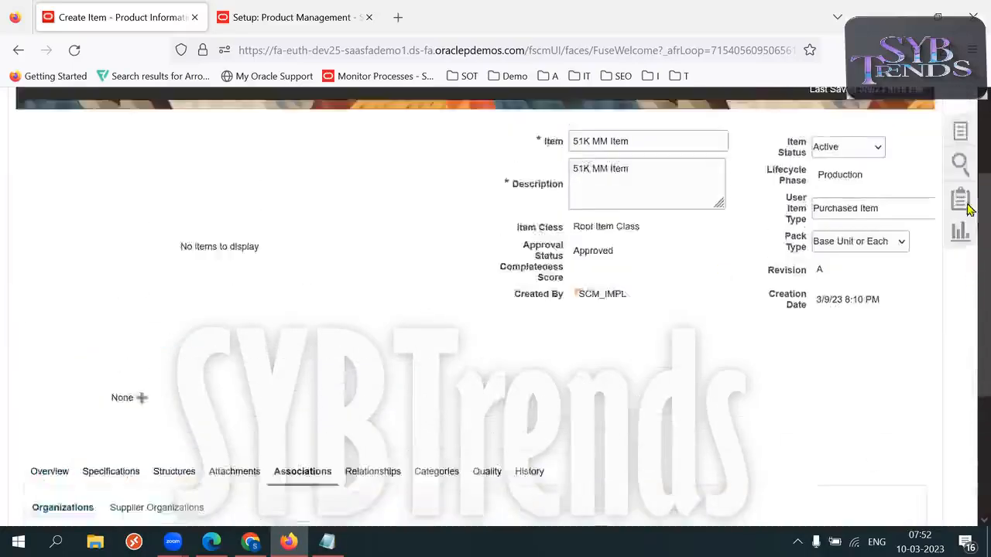
scroll(970, 209, "up", 2)
left_click(861, 163)
left_click(842, 186)
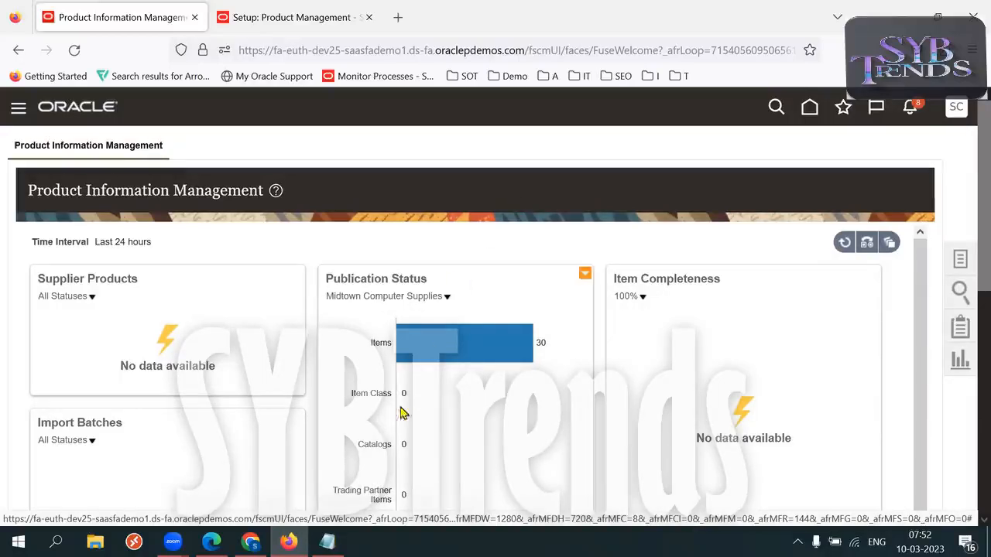
In the Notepad notes, locate and select the scm_impl implementation user name.
left_click(327, 541)
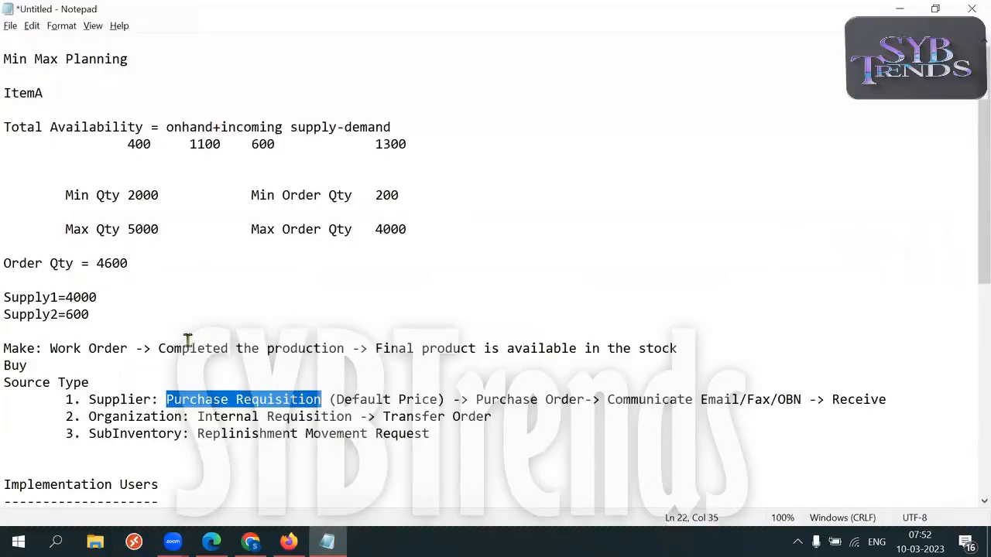
left_click_drag(972, 185, 968, 301)
left_click(36, 297)
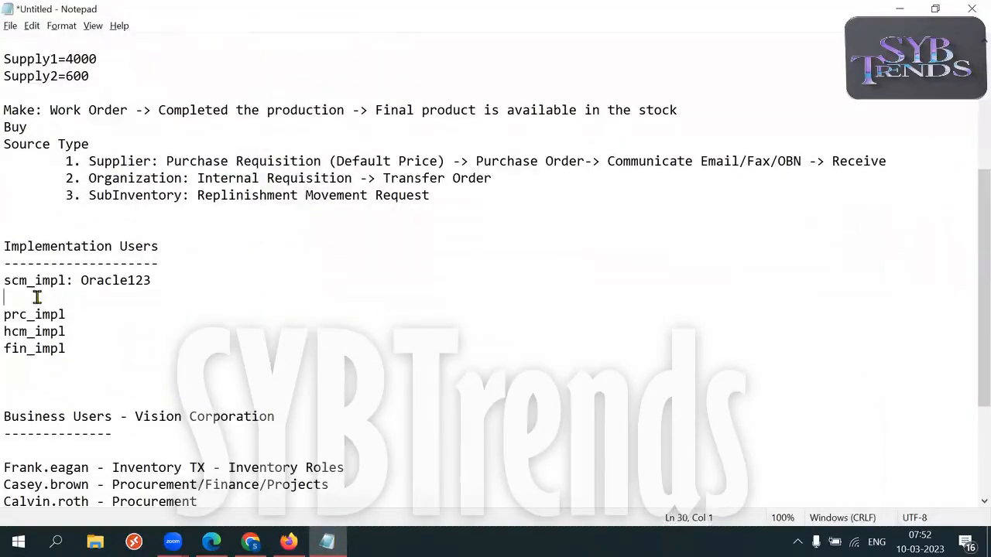
left_click_drag(6, 280, 68, 285)
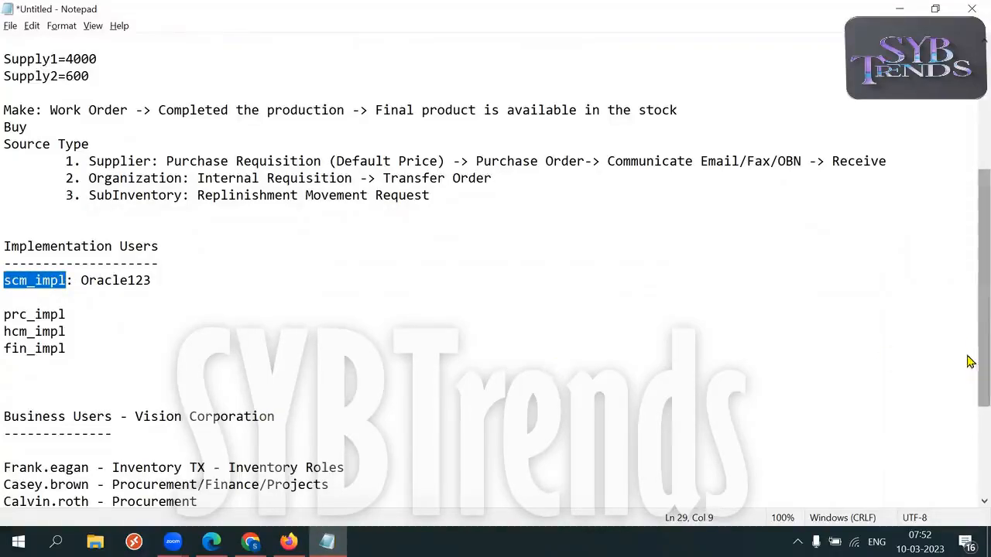
scroll(971, 348, "down", 1)
left_click_drag(68, 229, 12, 234)
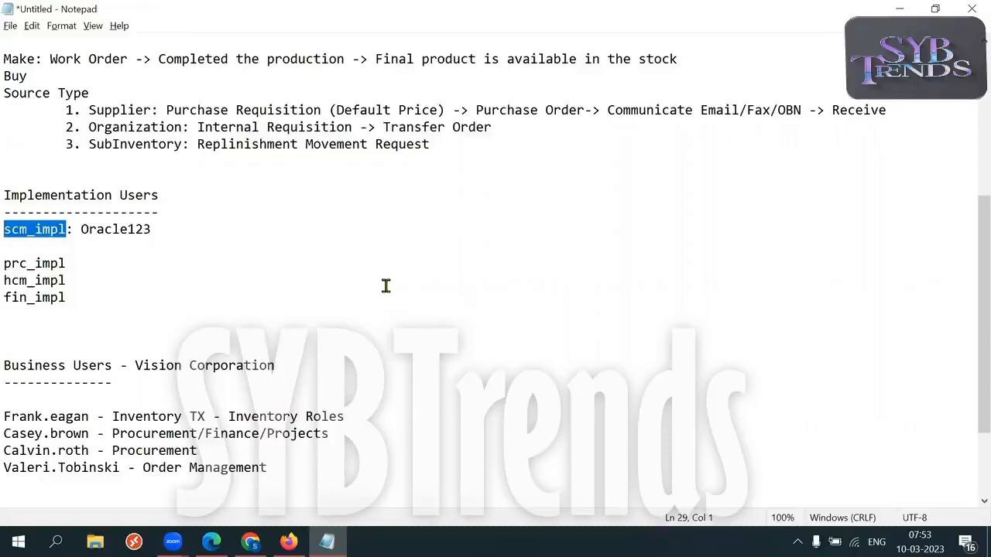
left_click(66, 229)
left_click_drag(67, 229, 3, 229)
left_click(305, 256)
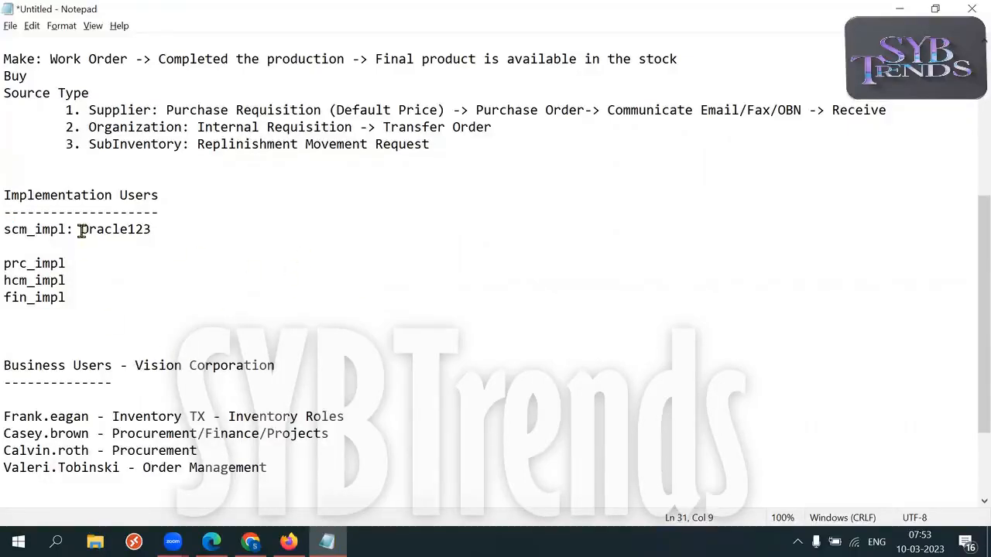
left_click_drag(72, 229, 4, 229)
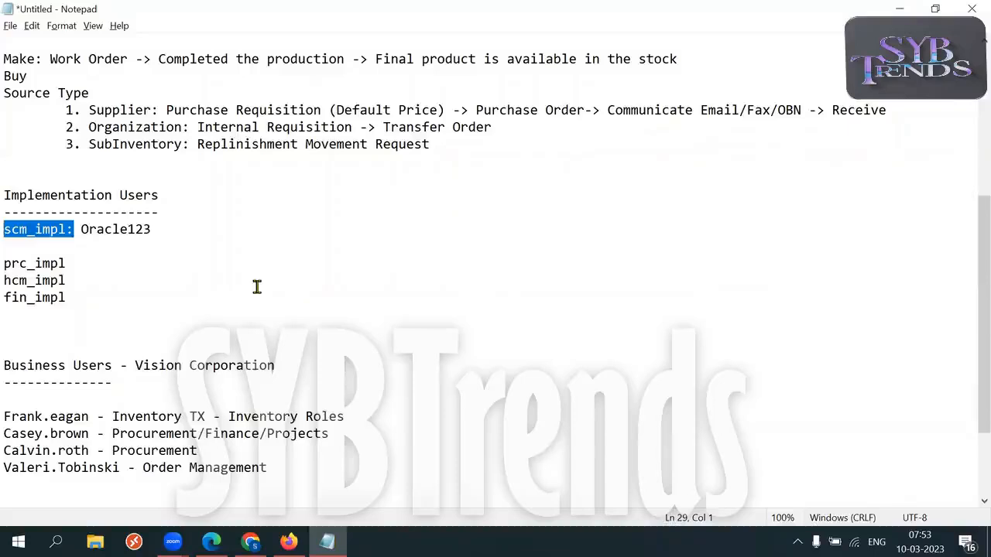
Select the inventory business user's user name and return to the Oracle browser.
left_click_drag(89, 416, 12, 416)
key("ctrl+c")
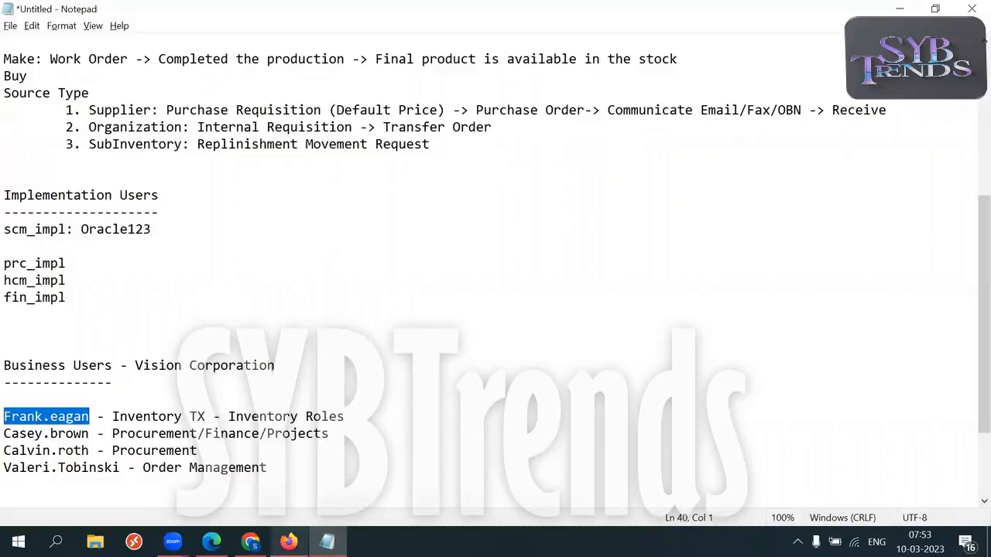
mouse_move(288, 541)
left_click(287, 474)
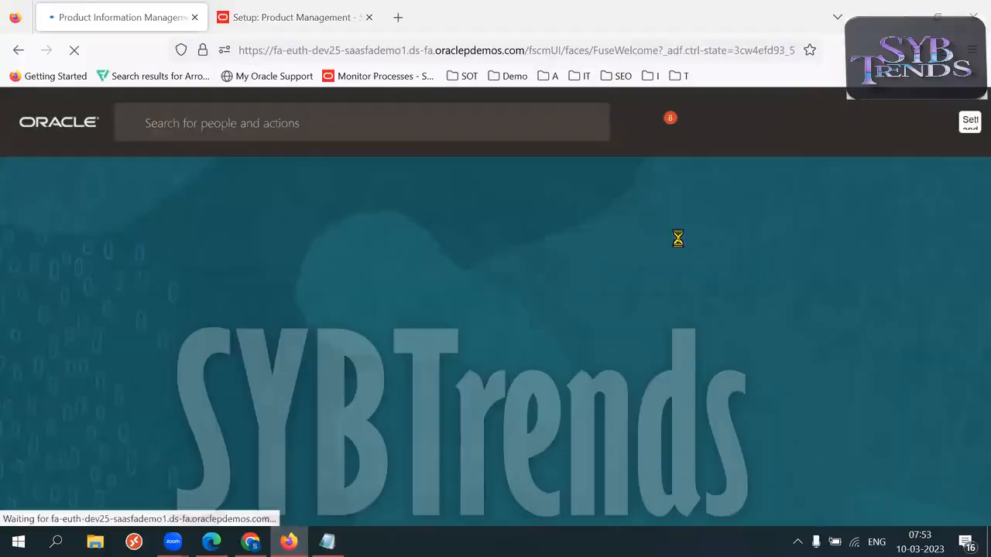
Expand the home page sections and go to Tools > Security Console Users.
left_click(817, 269)
left_click(817, 270)
left_click(817, 270)
left_click(817, 270)
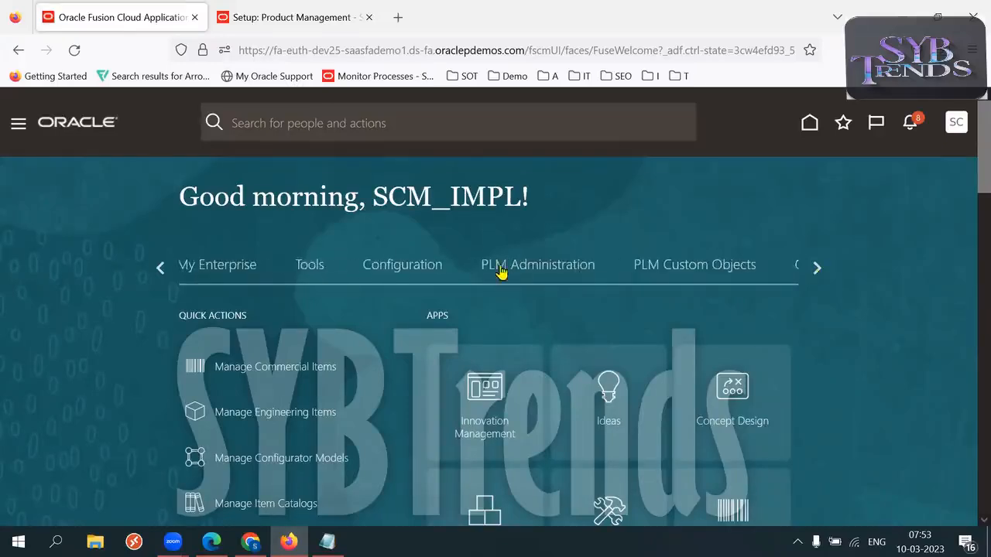
left_click(303, 270)
scroll(91, 325, "down", 1)
scroll(90, 325, "down", 3)
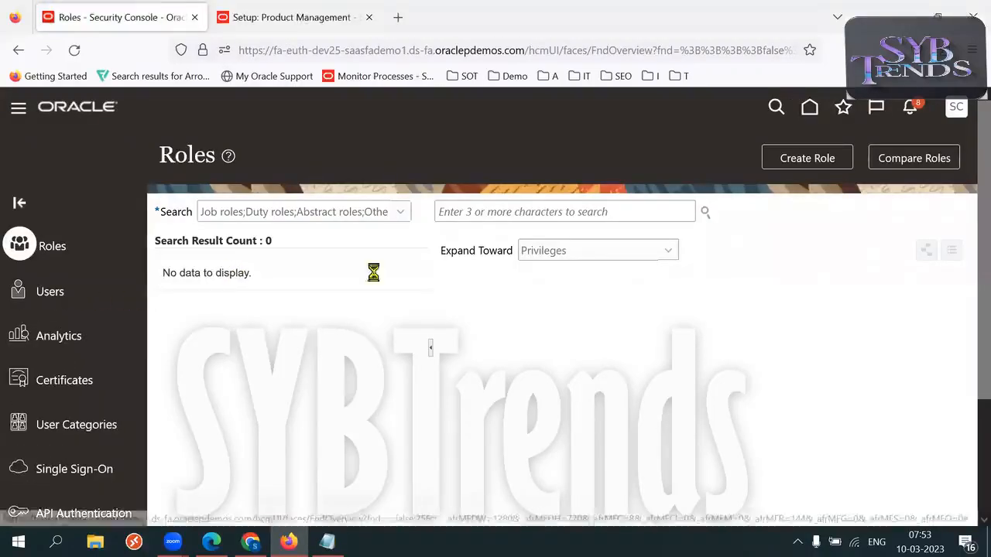
Search the user accounts for the pasted business user name.
left_click(564, 211)
key("ctrl+v")
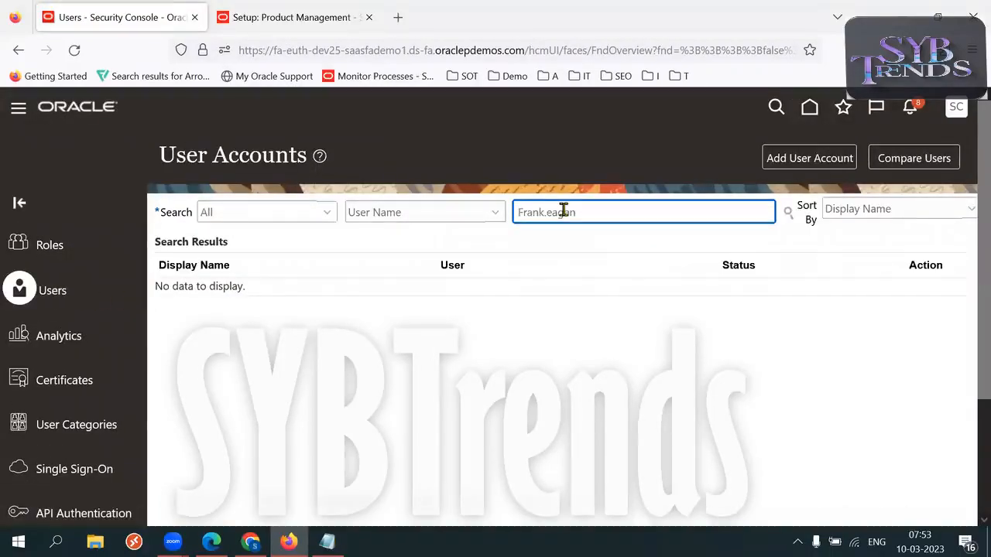
key("Return")
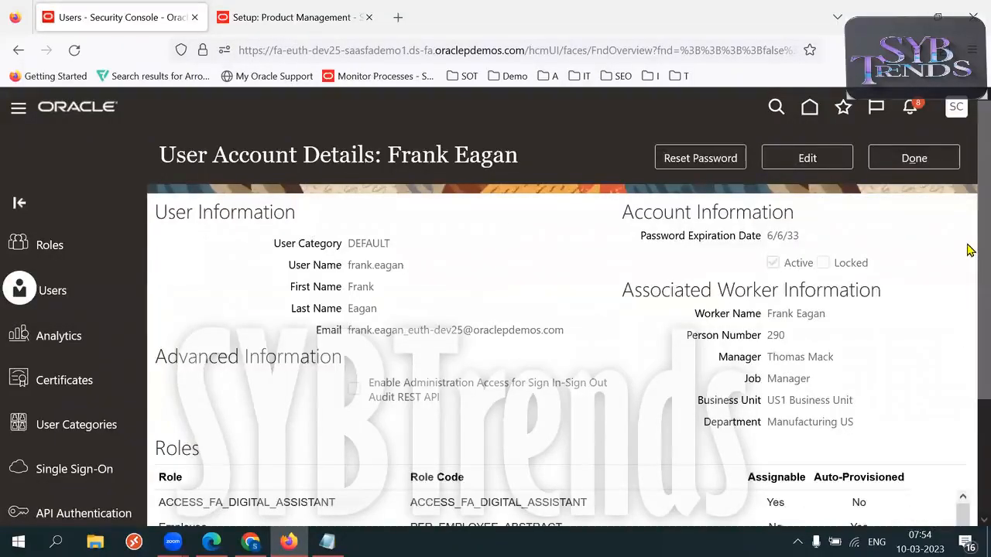
Review the account's roles down to Inventory Manager, then switch to the SCM setups spreadsheet.
scroll(970, 303, "down", 2)
left_click_drag(965, 380, 967, 459)
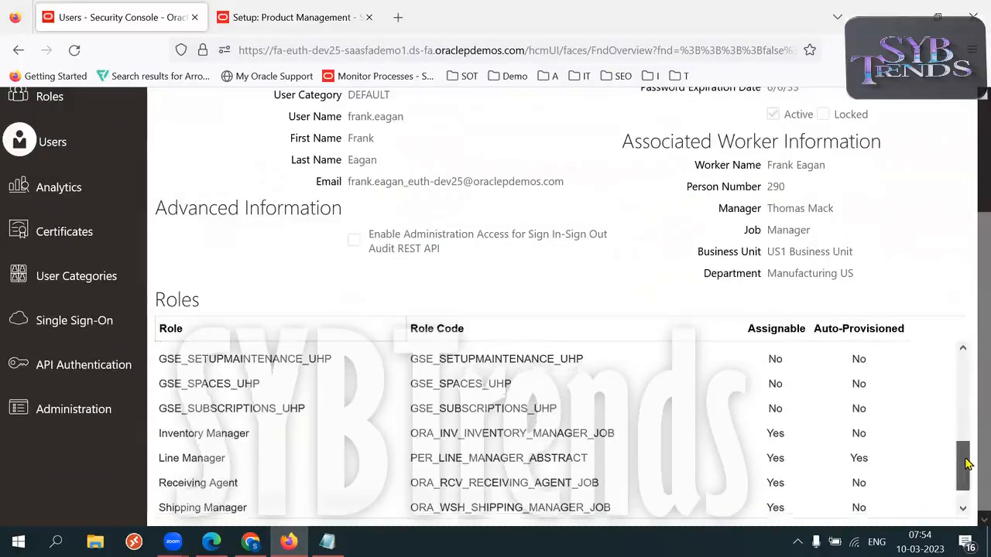
triple_click(223, 435)
triple_click(224, 436)
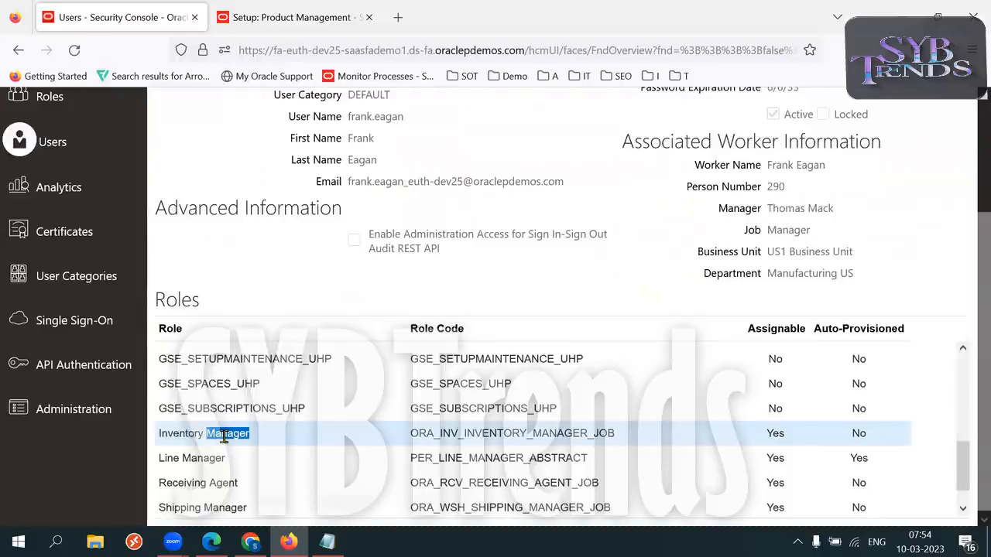
triple_click(225, 436)
triple_click(224, 436)
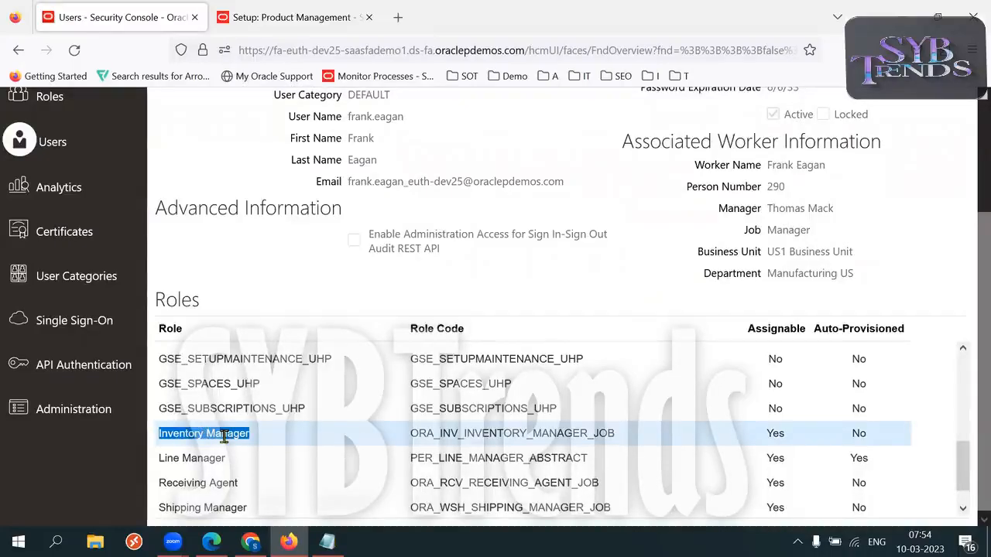
left_click(250, 542)
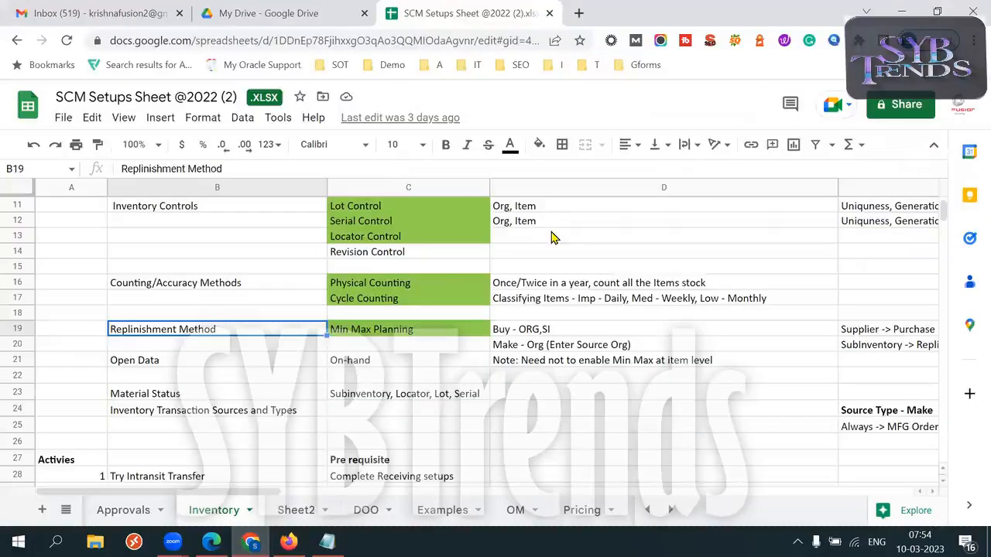
double_click(551, 232)
key("Tab")
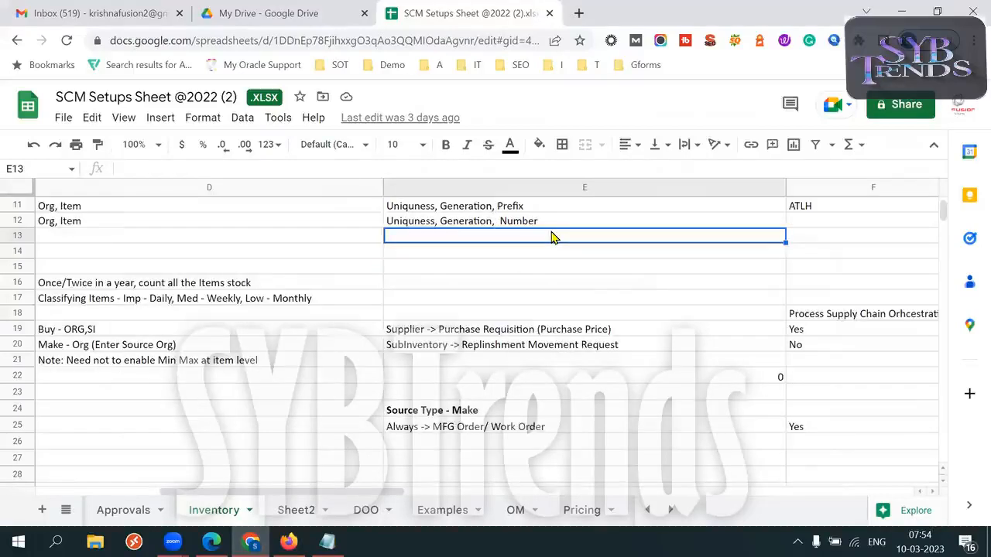
key("Right")
key("Right")
key("Up")
key("Up")
key("Up")
key("Up")
key("Up")
key("Up")
key("Up")
key("Up")
key("Up")
key("Up")
key("Up")
key("Up")
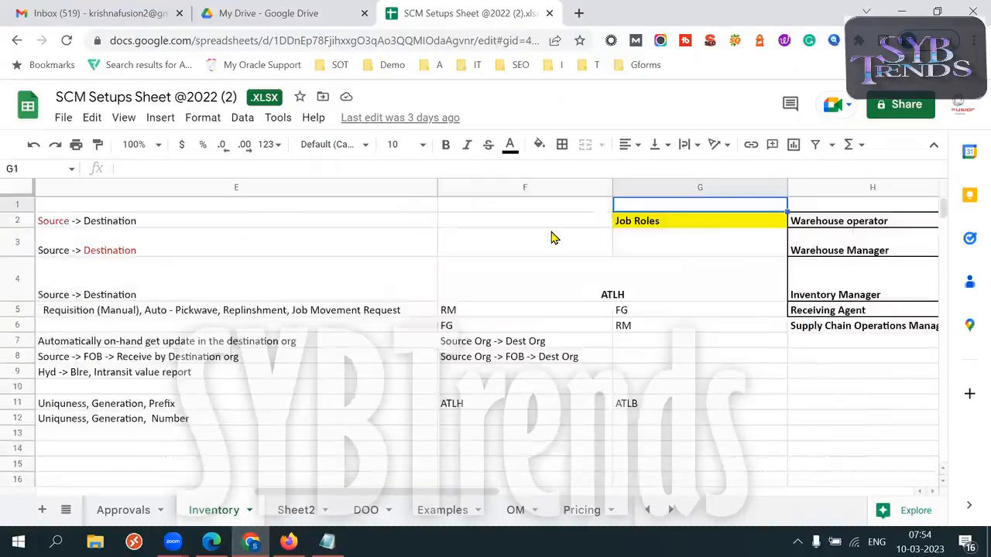
key("Right")
left_click(489, 273)
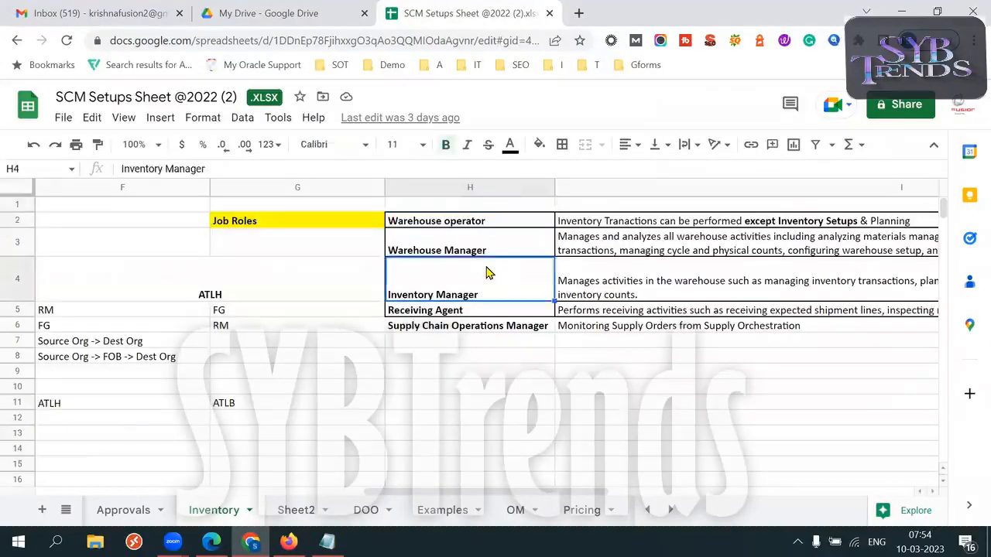
double_click(499, 288)
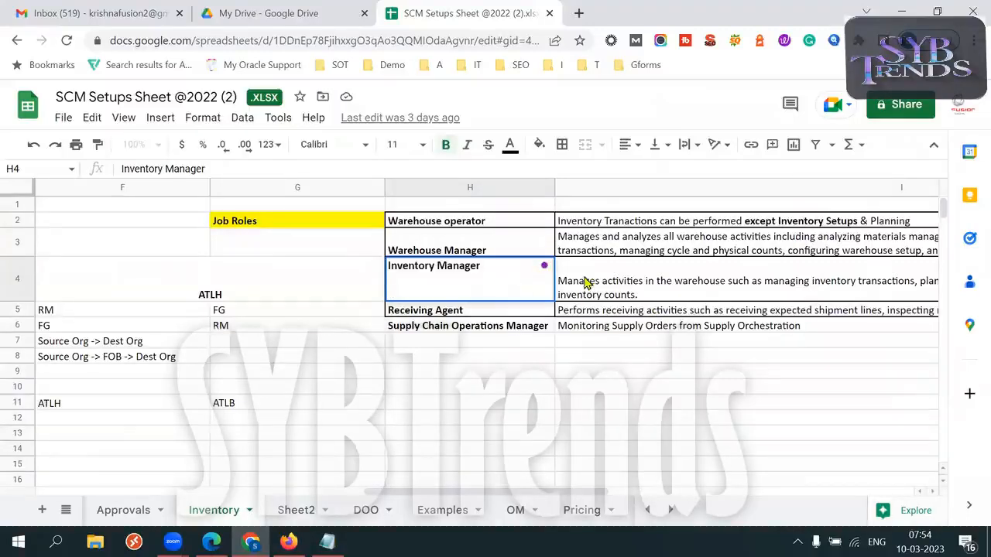
key("Tab")
key("Tab")
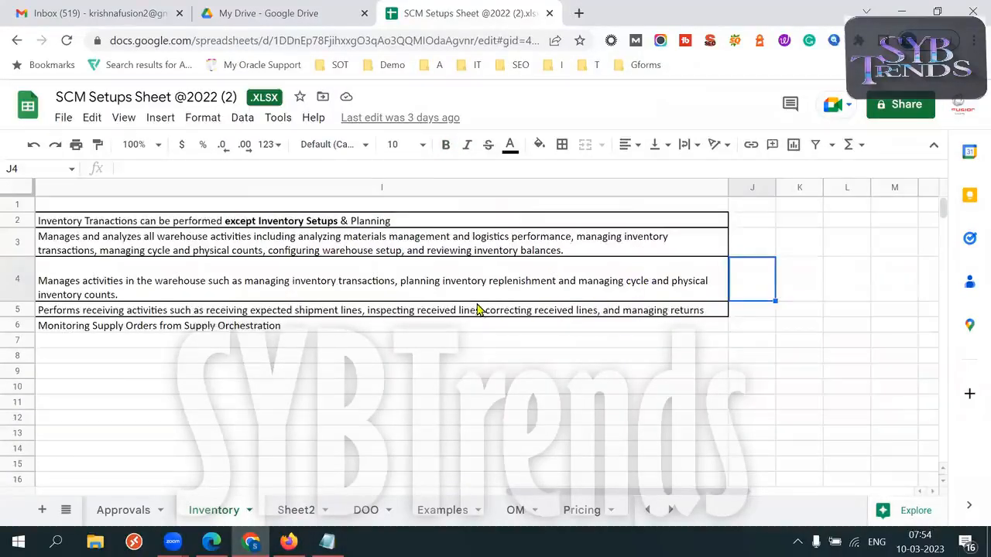
double_click(441, 289)
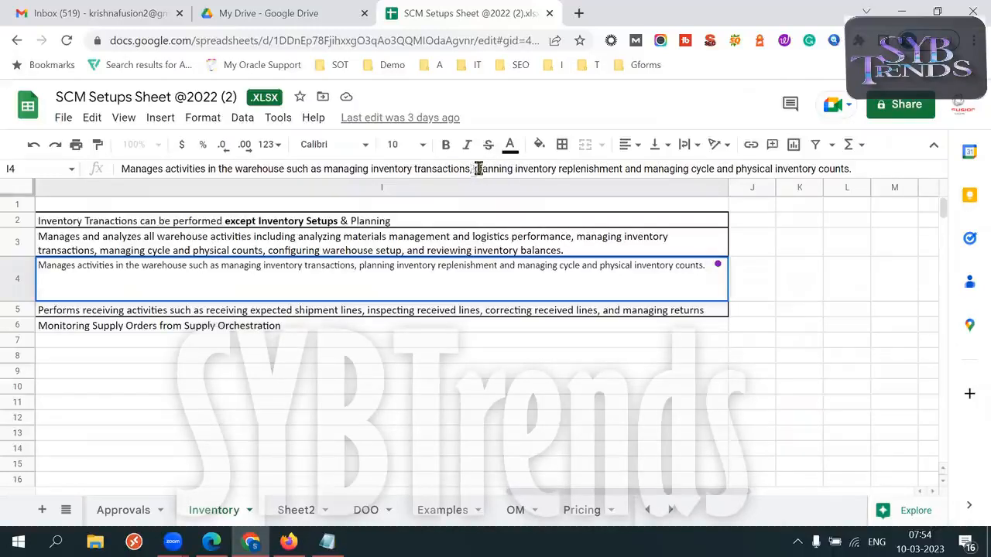
left_click_drag(473, 168, 629, 169)
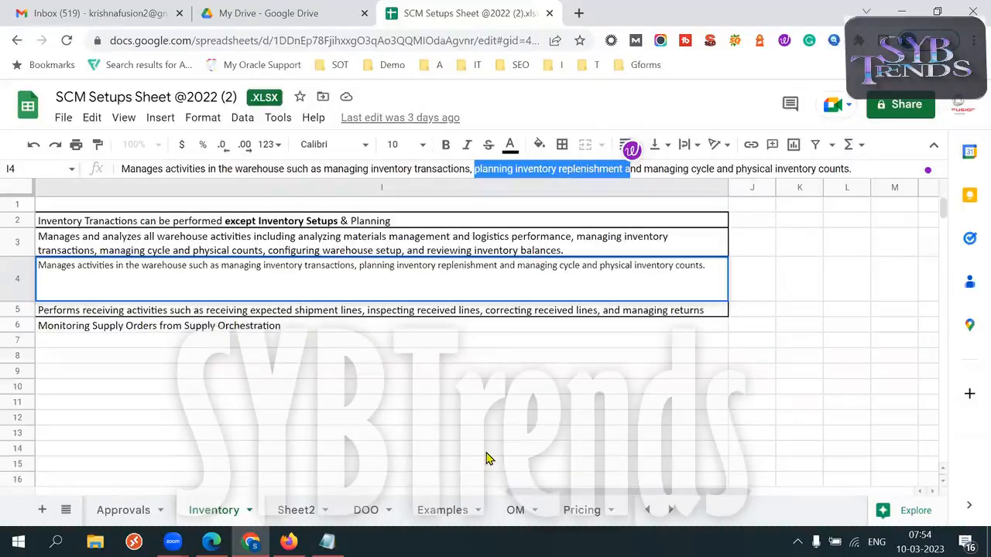
left_click(208, 318)
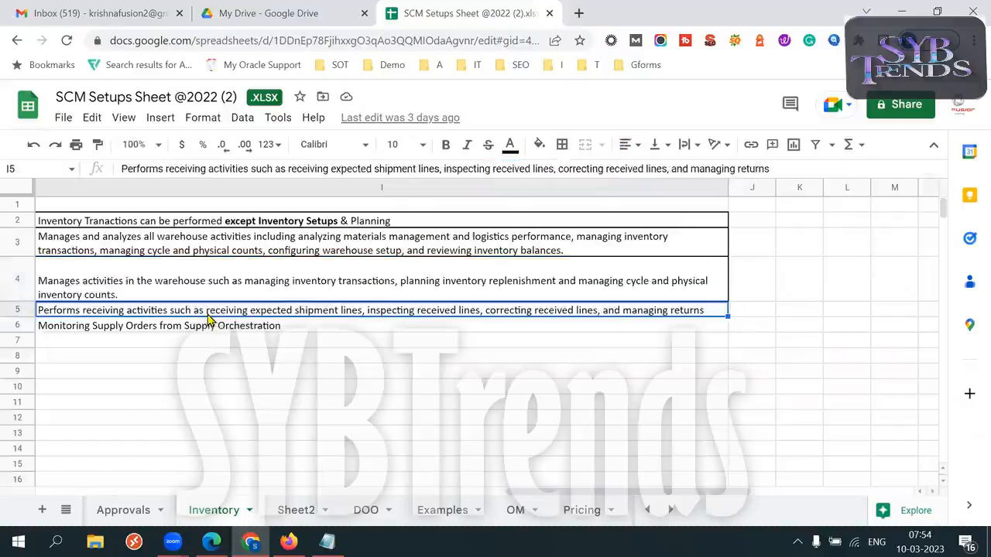
key("Left")
left_click(157, 286)
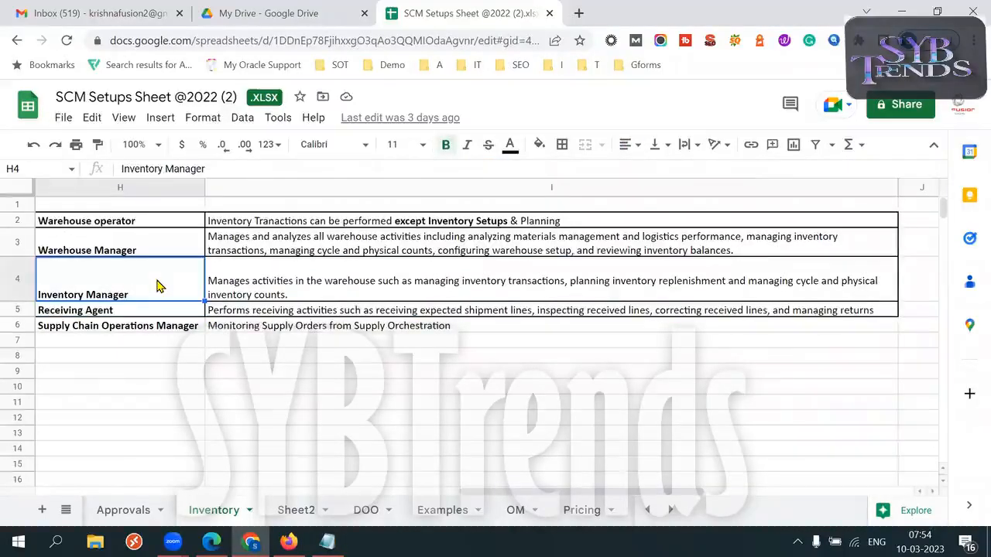
mouse_move(288, 541)
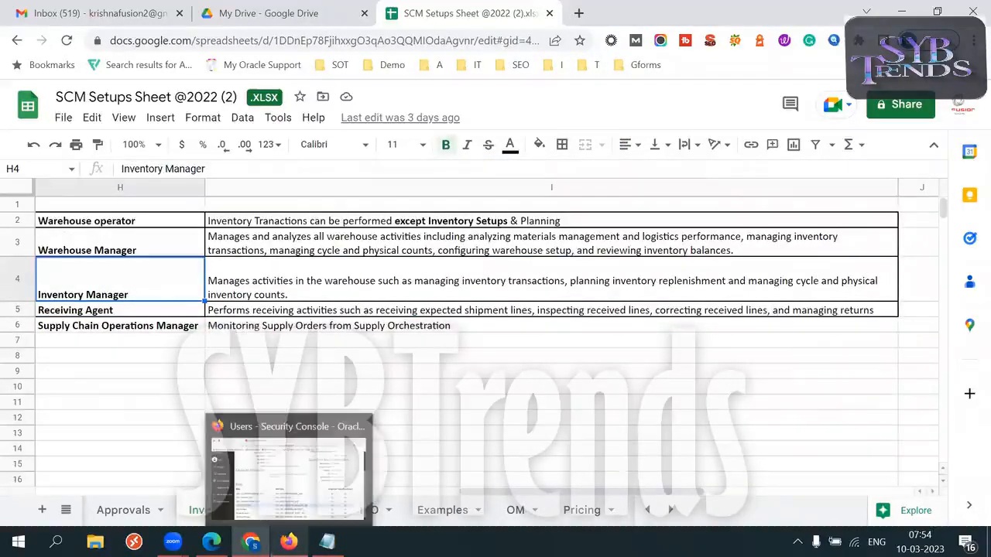
Start a password reset for the user, choosing to change the password manually.
left_click(228, 433)
triple_click(228, 433)
left_click(582, 279)
scroll(970, 315, "up", 4)
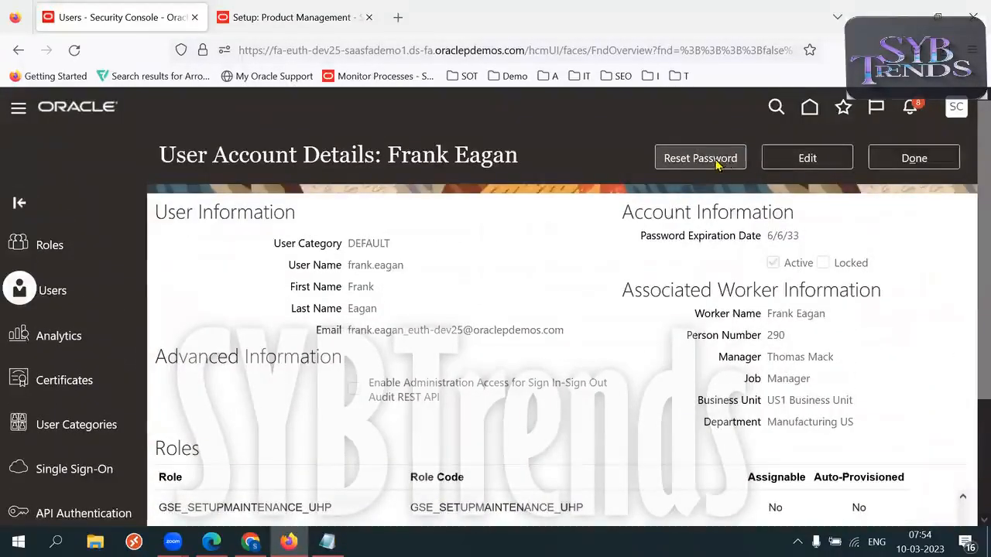
left_click(718, 159)
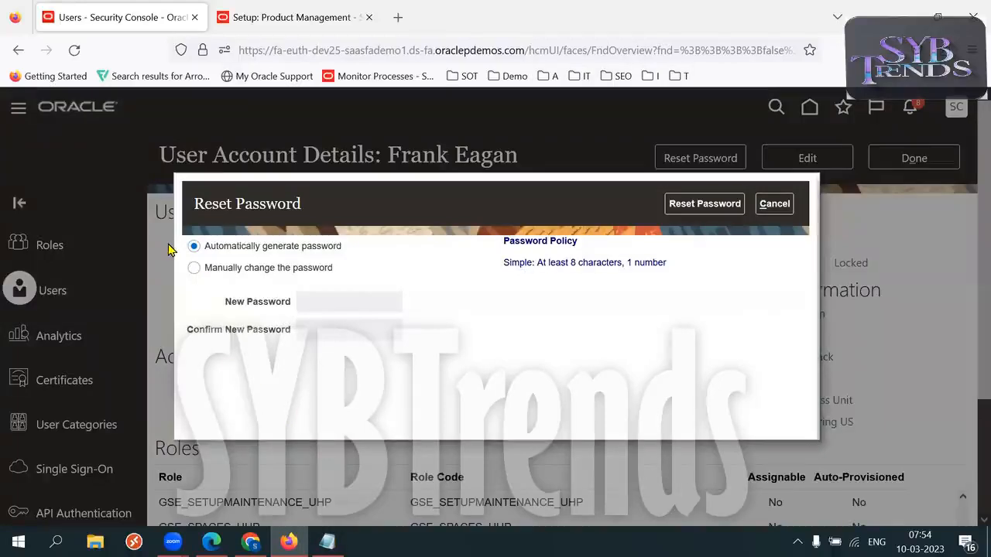
left_click(193, 267)
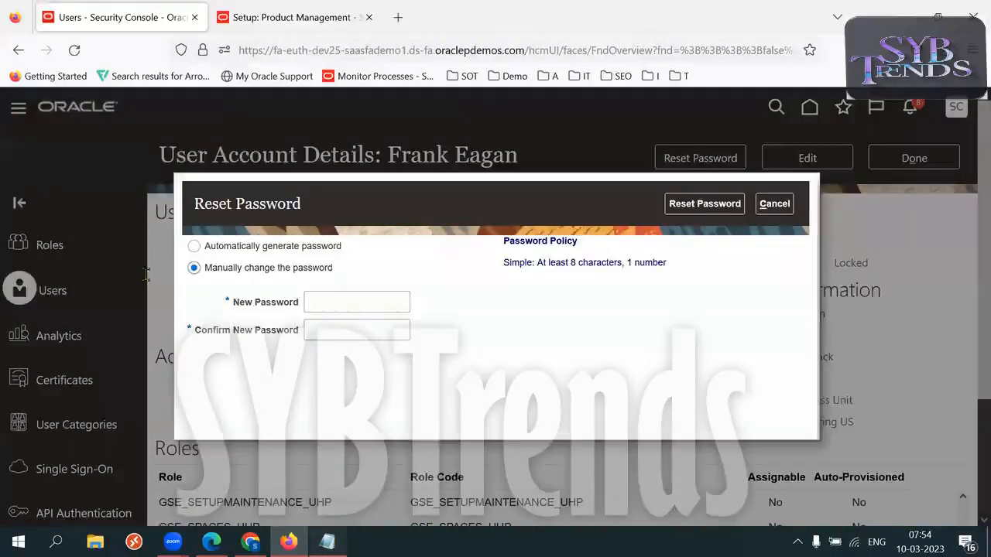
Copy the stored password from the notes and record it beside the inventory user's entry.
left_click(327, 542)
left_click_drag(79, 230, 165, 237)
key("ctrl+c")
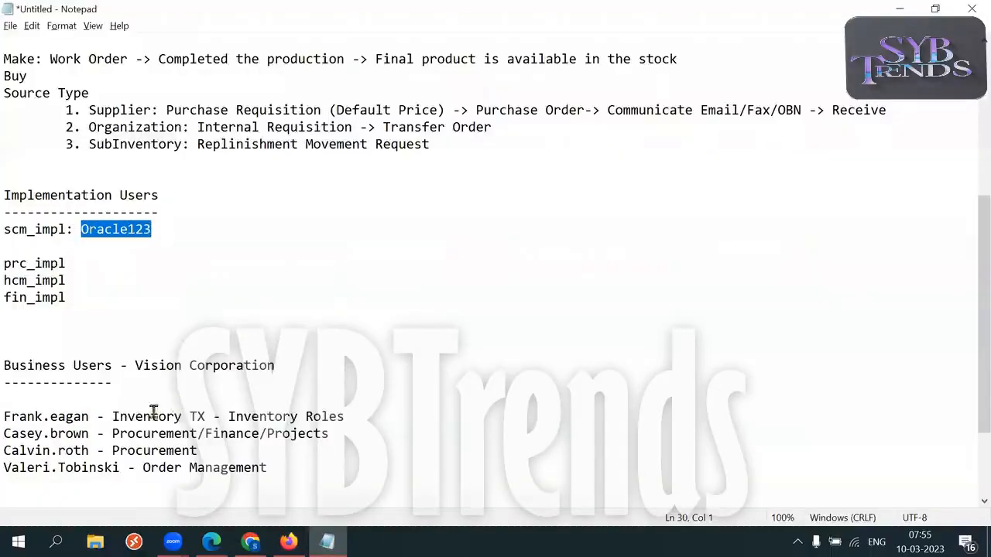
left_click(89, 417)
type(":")
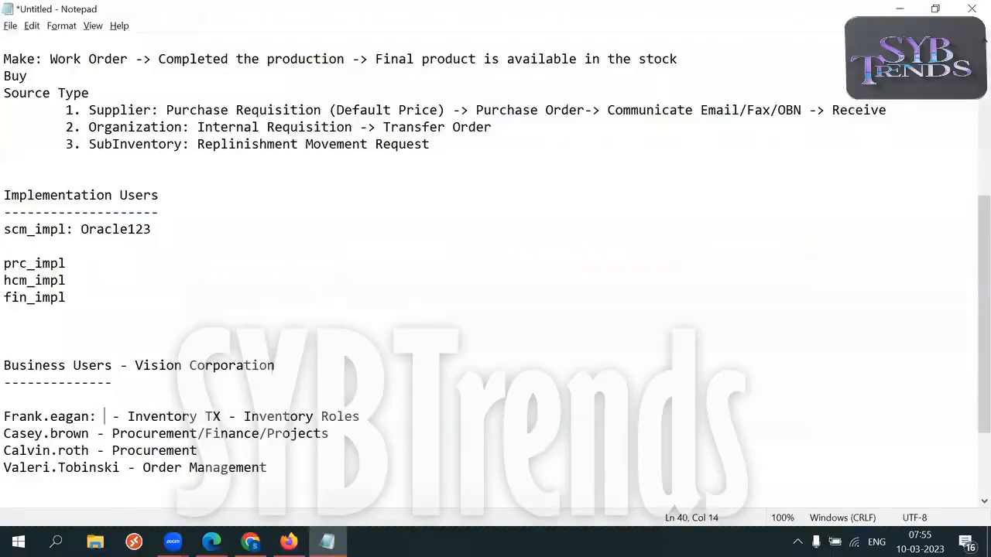
key("ctrl+v")
key("Return")
left_click_drag(96, 416, 188, 418)
left_click(265, 404)
Fill the new and confirm password fields, submit the reset, and finish with the account.
left_click(335, 331)
double_click(361, 301)
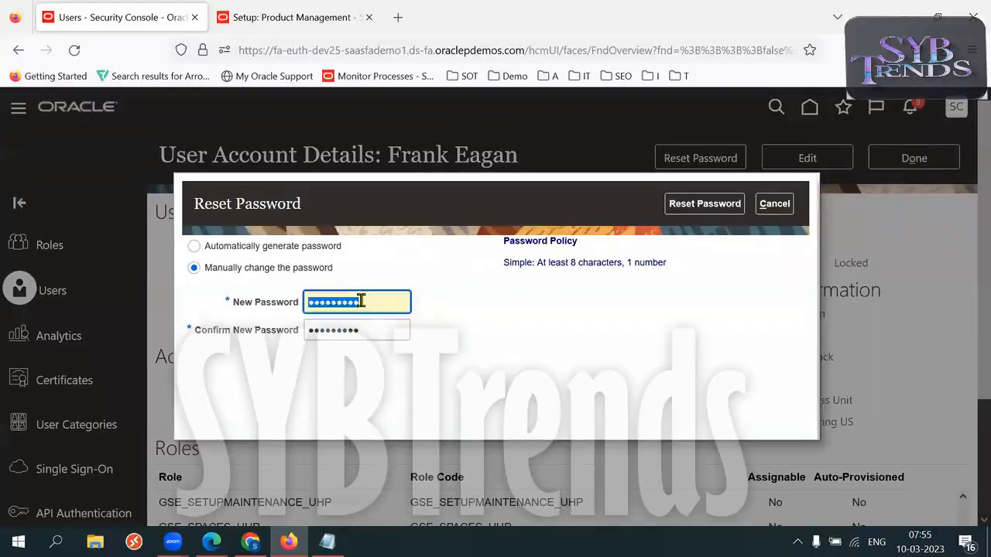
left_click(527, 370)
left_click(712, 207)
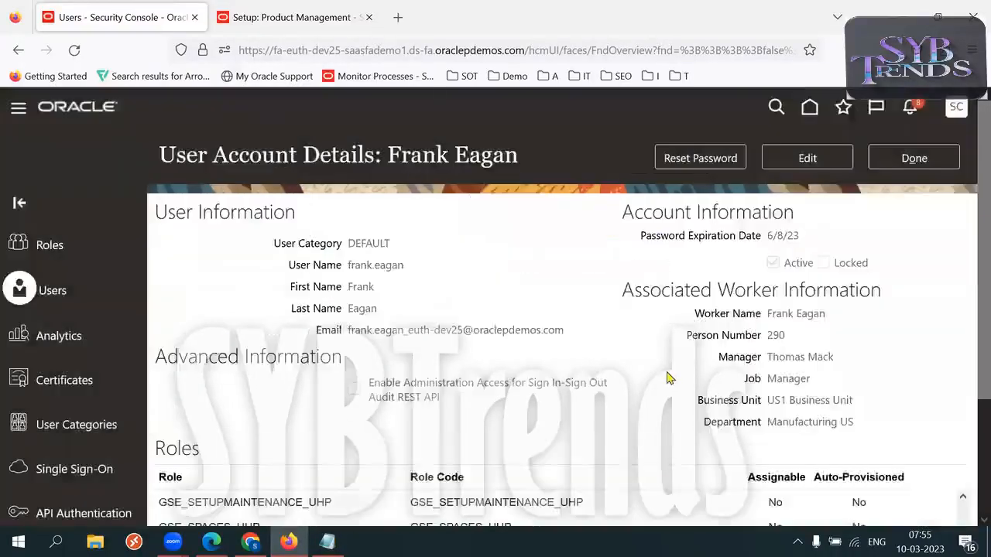
left_click(909, 157)
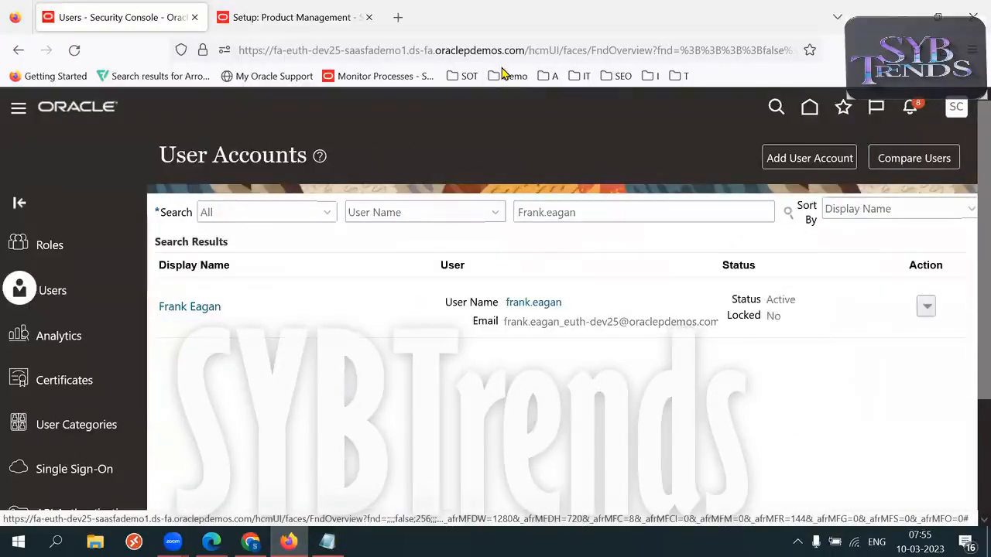
Sign out of the administrator session and confirm the single sign-off.
left_click(956, 107)
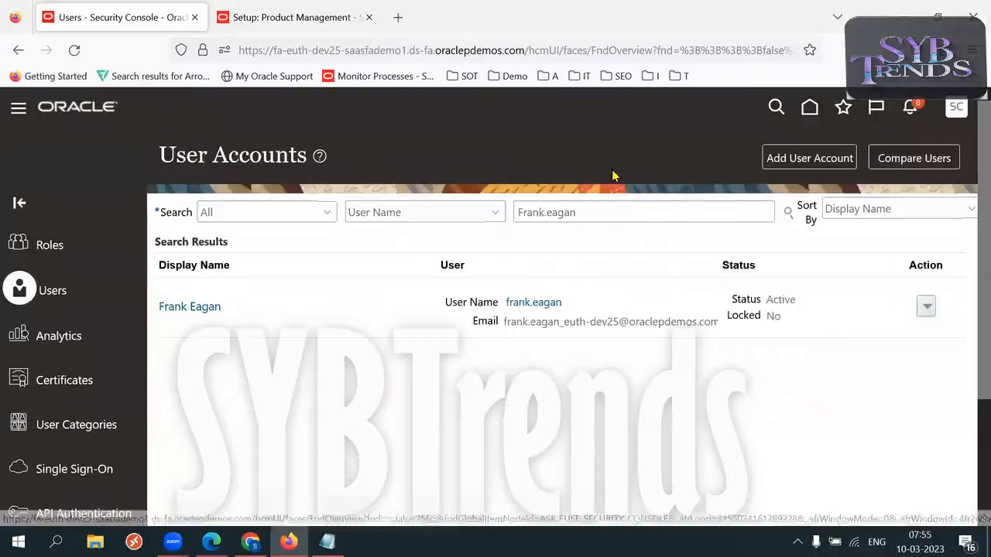
left_click(924, 145)
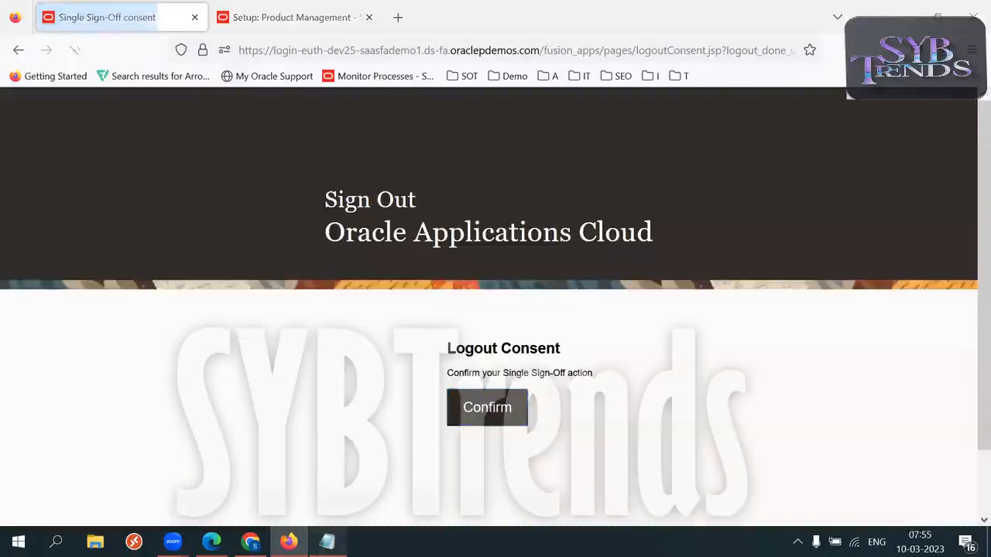
left_click(497, 408)
key("alt+Tab")
key("alt+Tab")
left_click(500, 407)
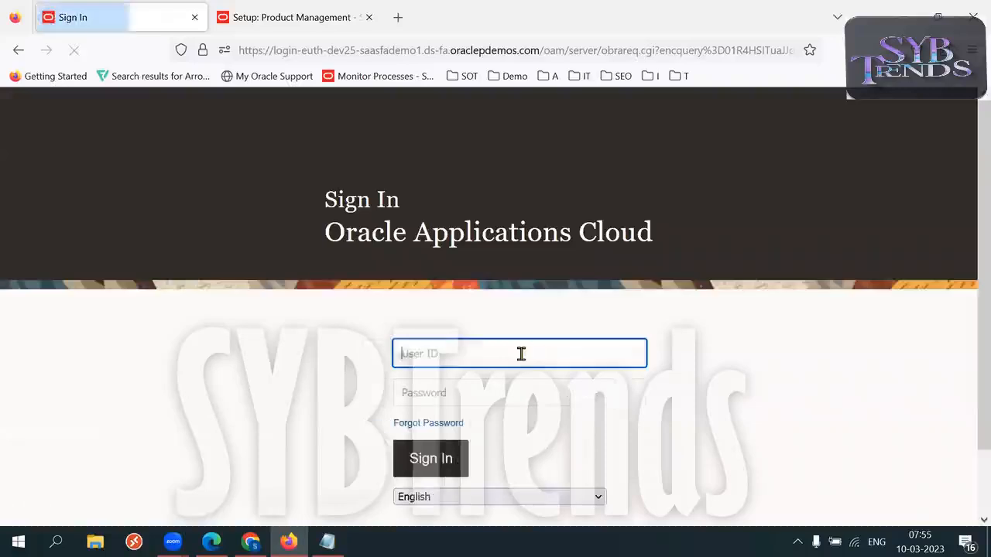
Sign in as the inventory business user with the password copied from the notes.
left_click(516, 353)
type("fr")
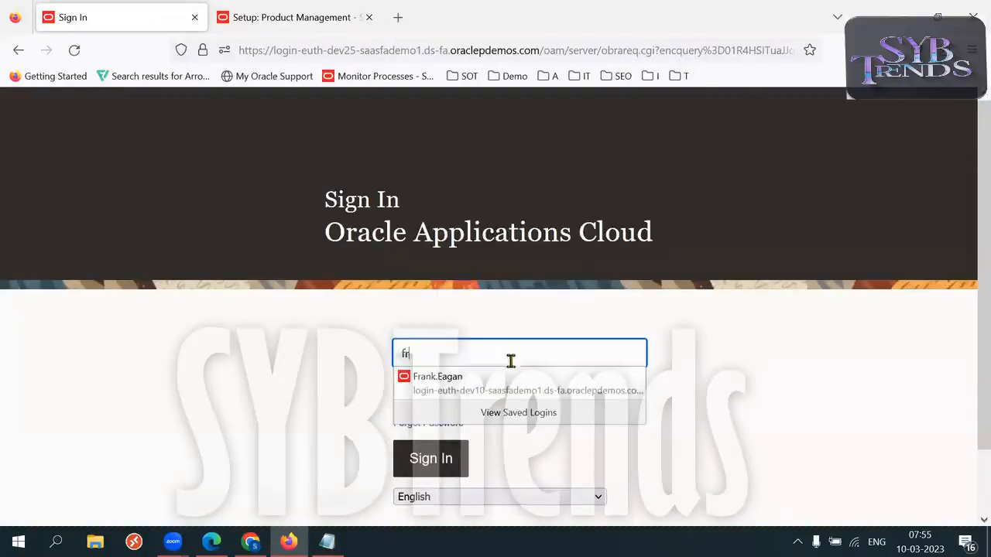
left_click(449, 381)
left_click(327, 542)
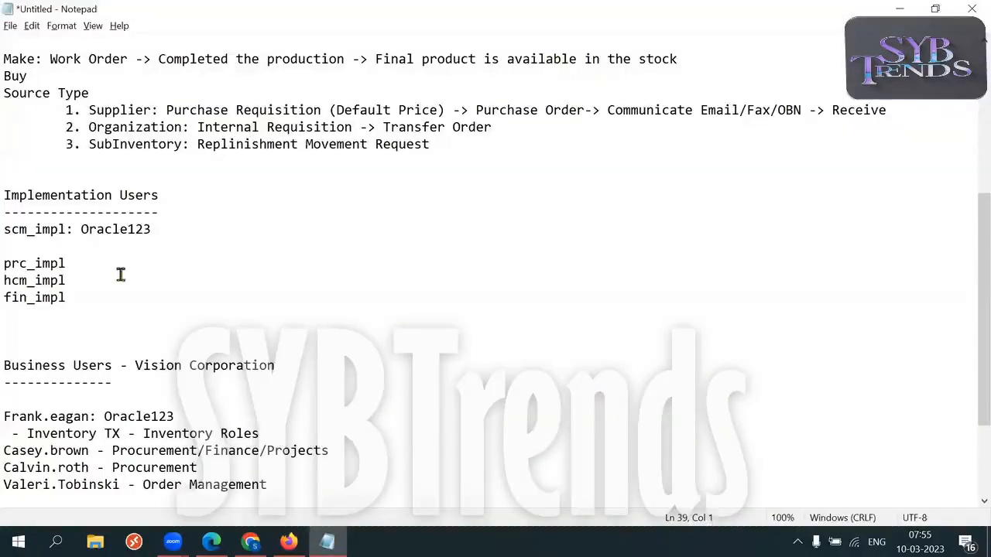
left_click_drag(81, 232, 161, 235)
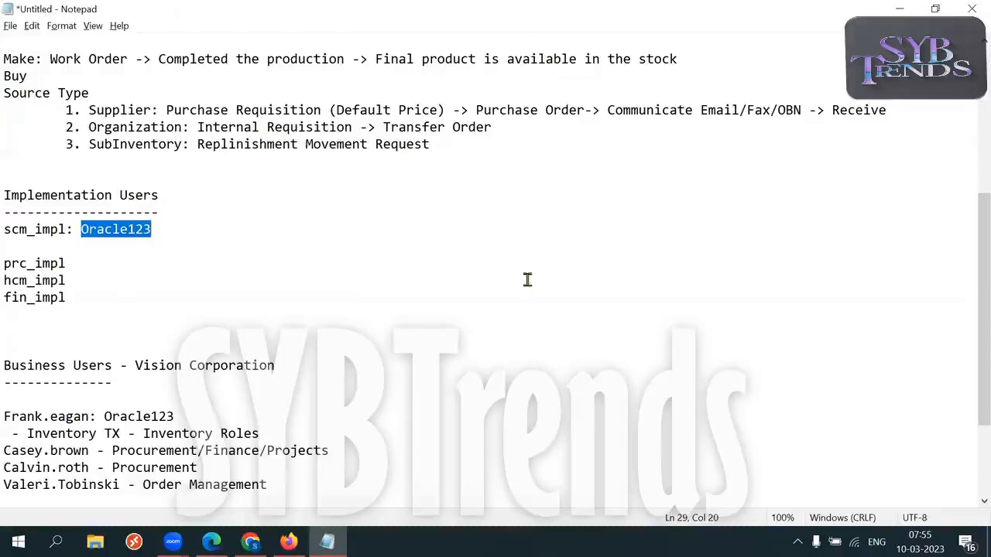
key("alt+Tab")
double_click(489, 391)
key("ctrl+v")
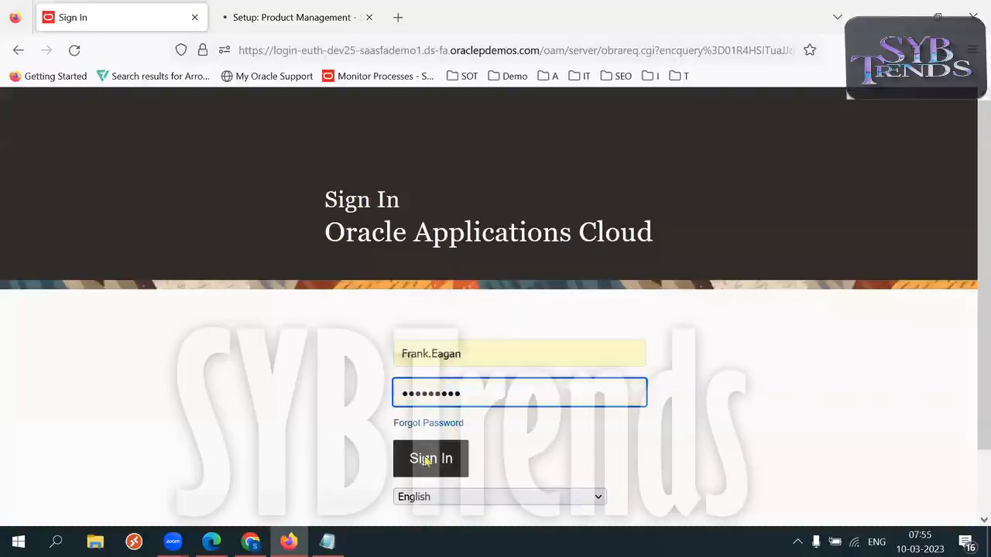
left_click(426, 462)
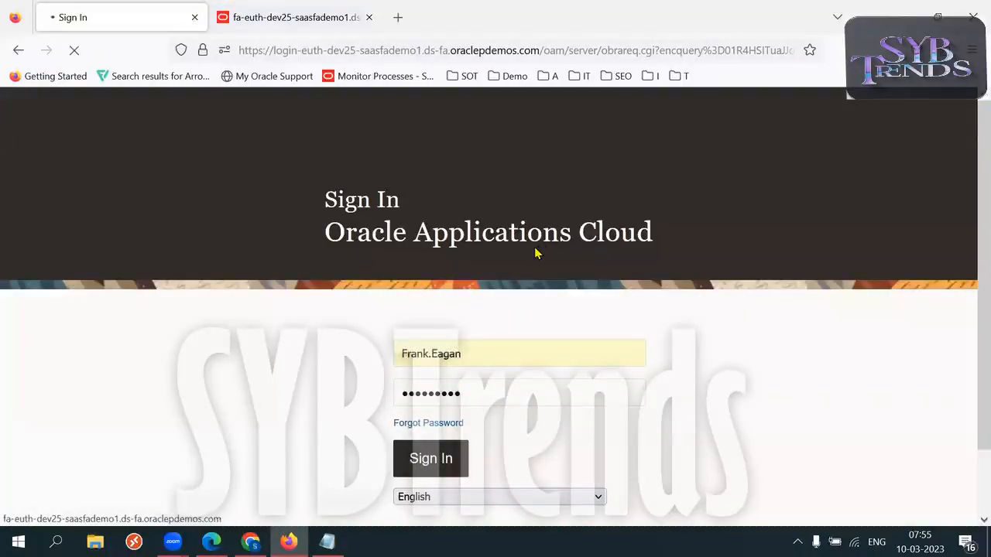